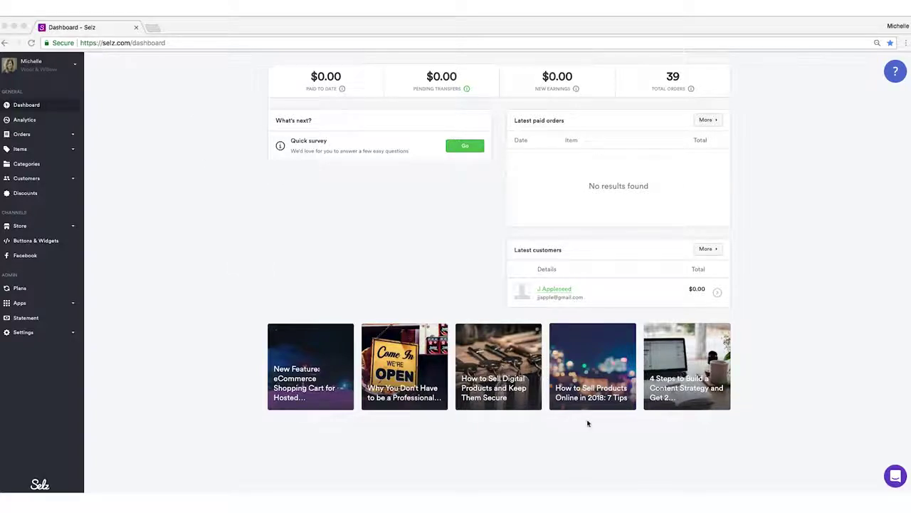
Open the support chat to see how to start a conversation, and close it again.
{"action": "left_click", "coordinate": [896, 478]}
{"action": "left_click", "coordinate": [895, 478]}
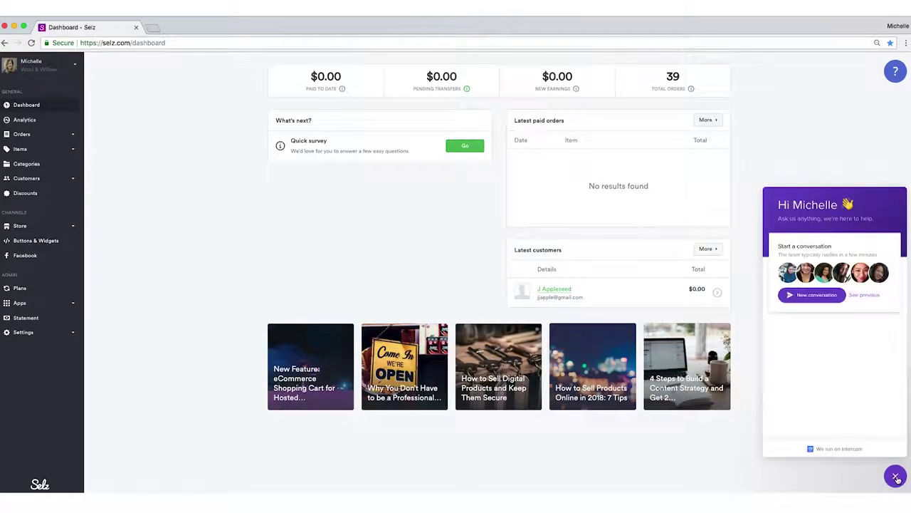
{"action": "left_click", "coordinate": [895, 479]}
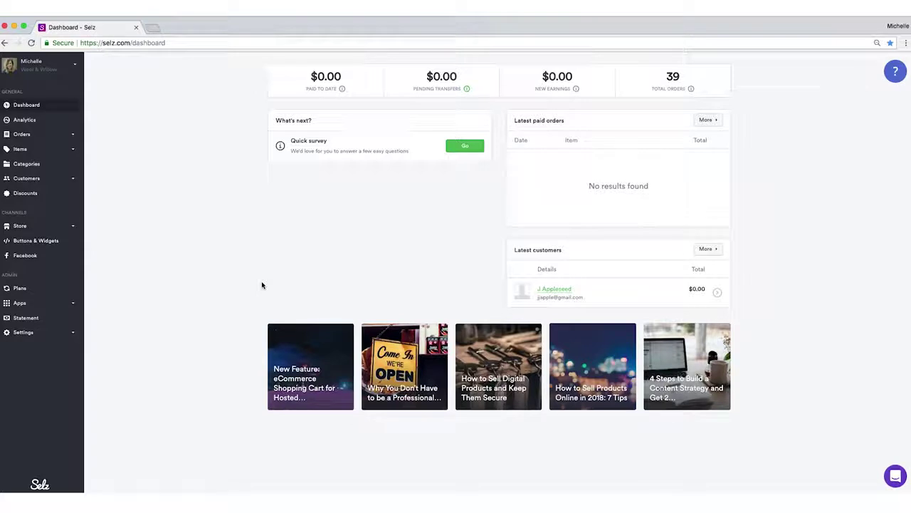
Open the store's checkout settings to review the transaction fees and payment gateways.
{"action": "left_click", "coordinate": [37, 332]}
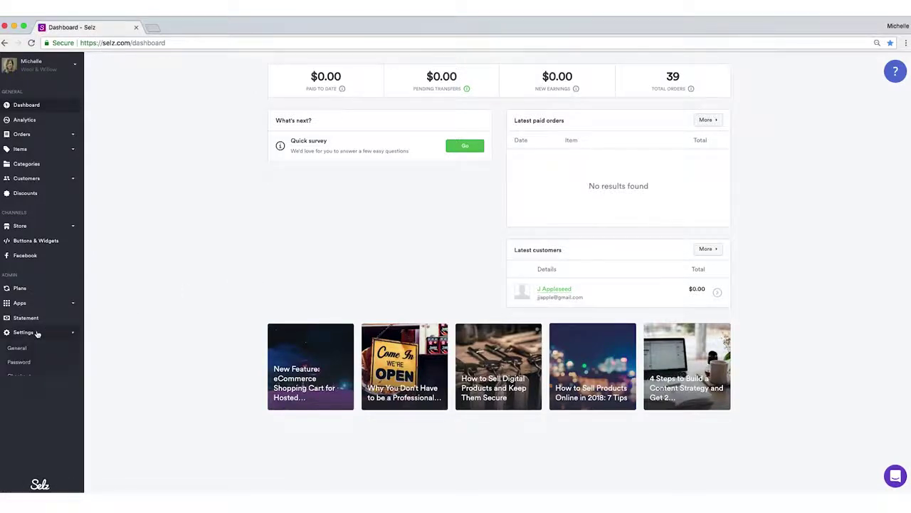
{"action": "left_click", "coordinate": [34, 376]}
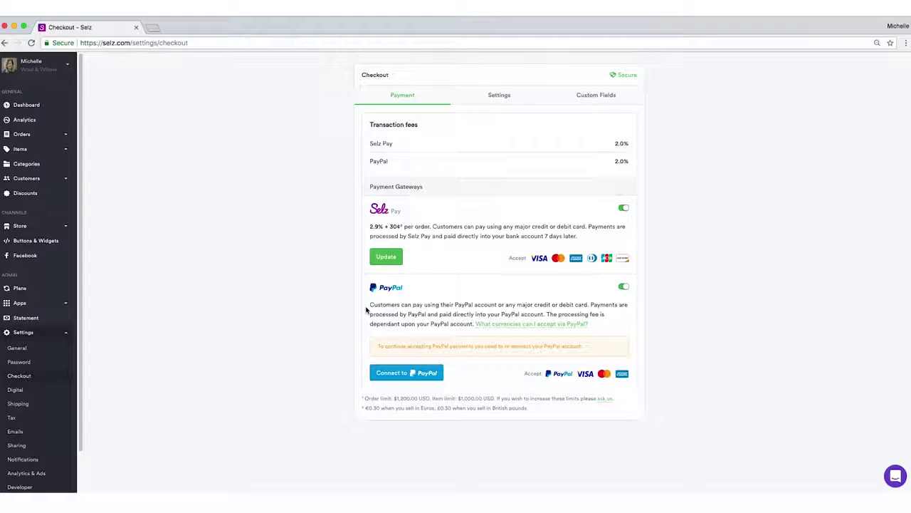
Start adding a new physical item from the list of all items.
{"action": "left_click", "coordinate": [44, 149]}
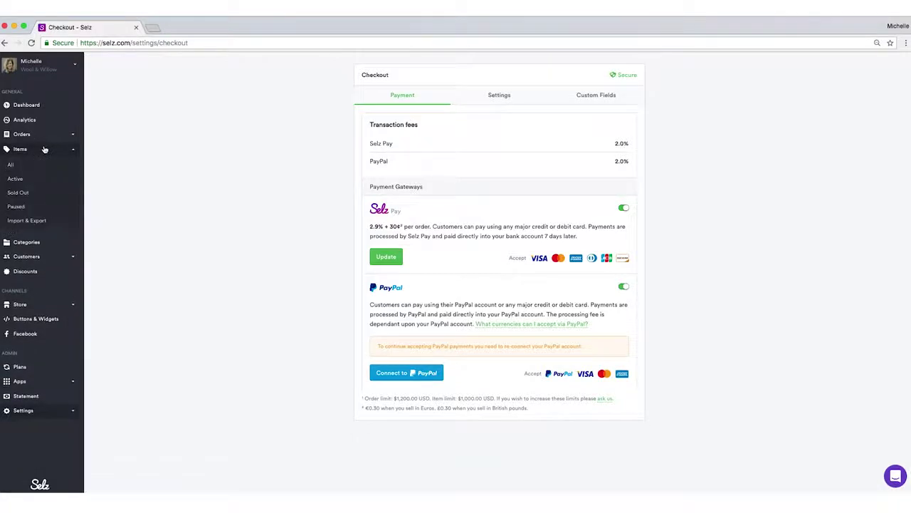
{"action": "left_click", "coordinate": [21, 168]}
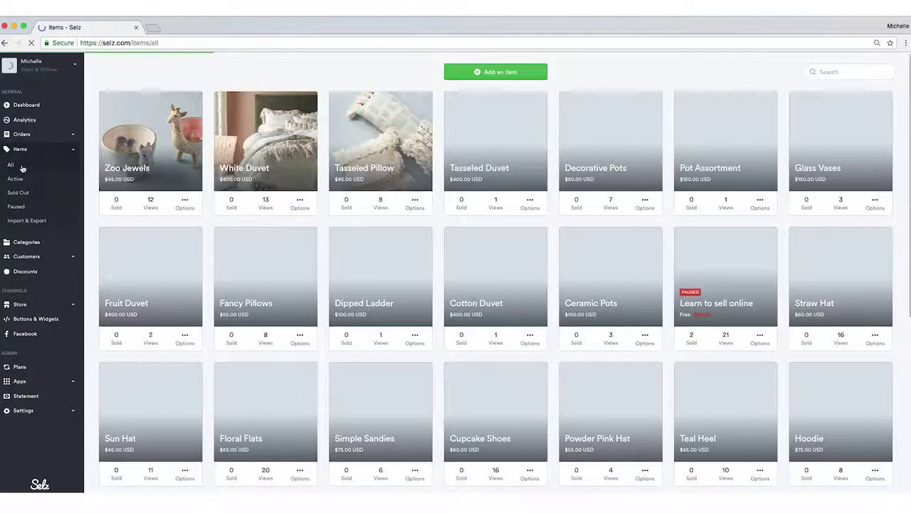
{"action": "left_click", "coordinate": [459, 71]}
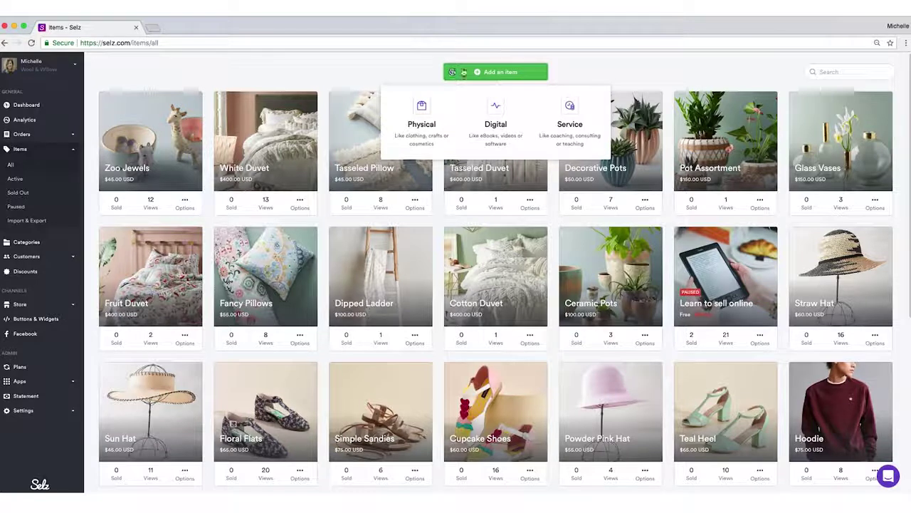
{"action": "left_click", "coordinate": [426, 125]}
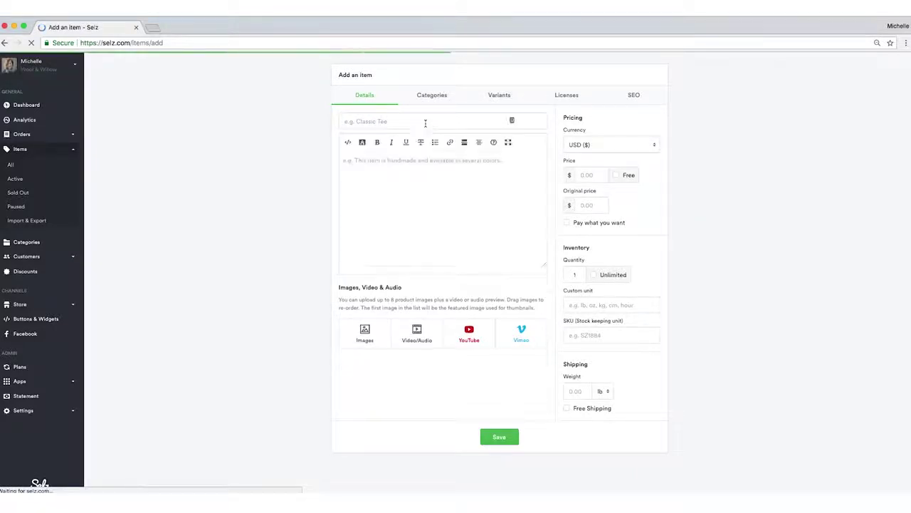
Name the item "Tshirt" and enter the description "This is an awesome shirt!".
{"action": "left_click", "coordinate": [356, 118]}
{"action": "type", "text": "Tshirt"}
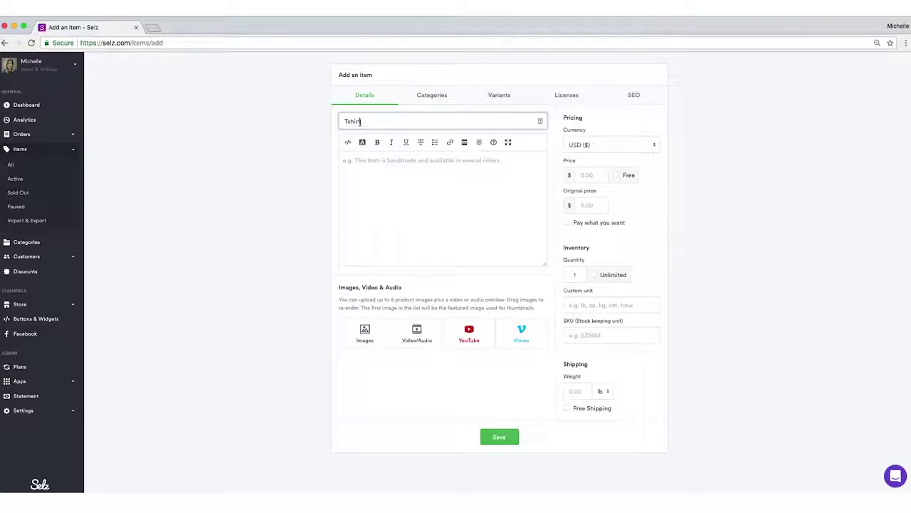
{"action": "left_click", "coordinate": [363, 172]}
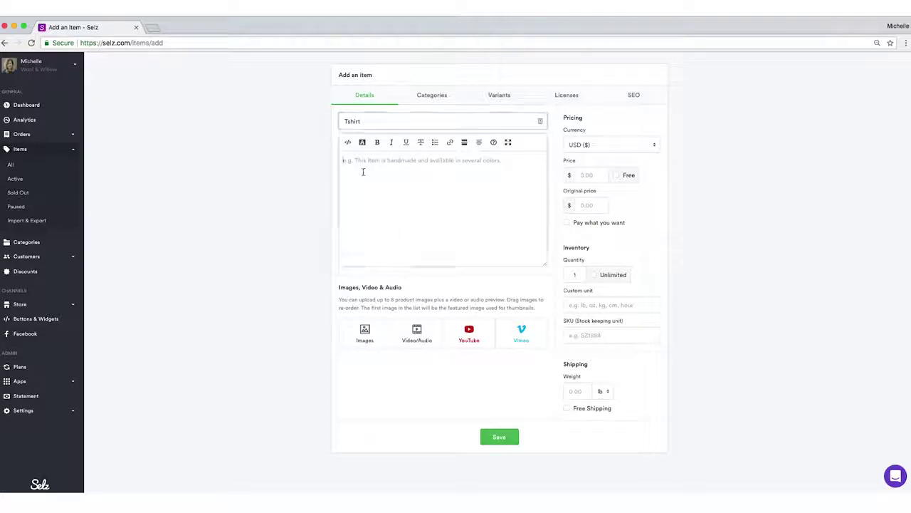
{"action": "type", "text": "T"}
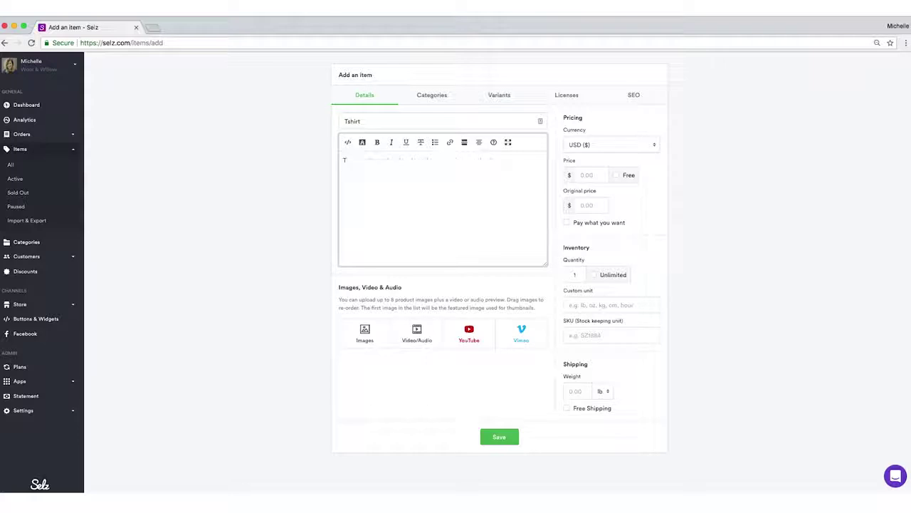
{"action": "type", "text": "his is an awesome shirt!"}
Set the item's price to $25.00, its original price to $30.00 and the inventory quantity to 25.
{"action": "left_click", "coordinate": [597, 175]}
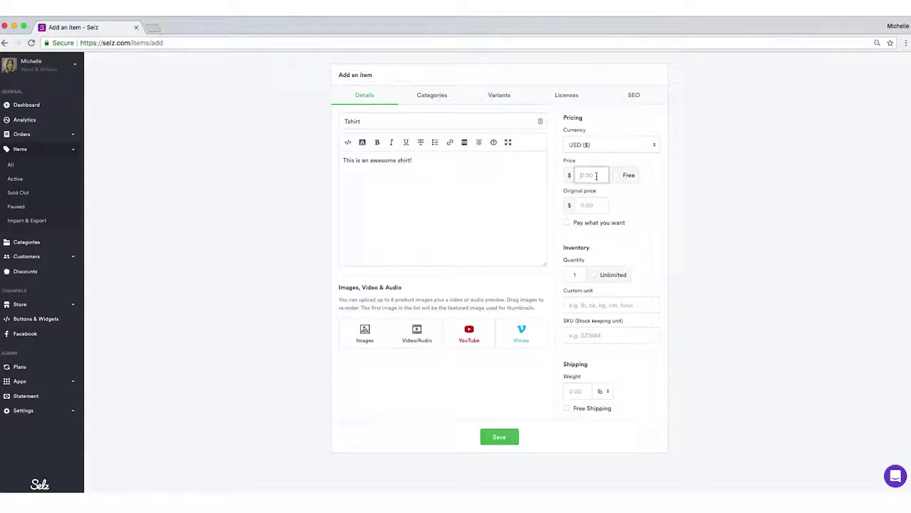
{"action": "type", "text": "25.00"}
{"action": "left_click", "coordinate": [582, 205]}
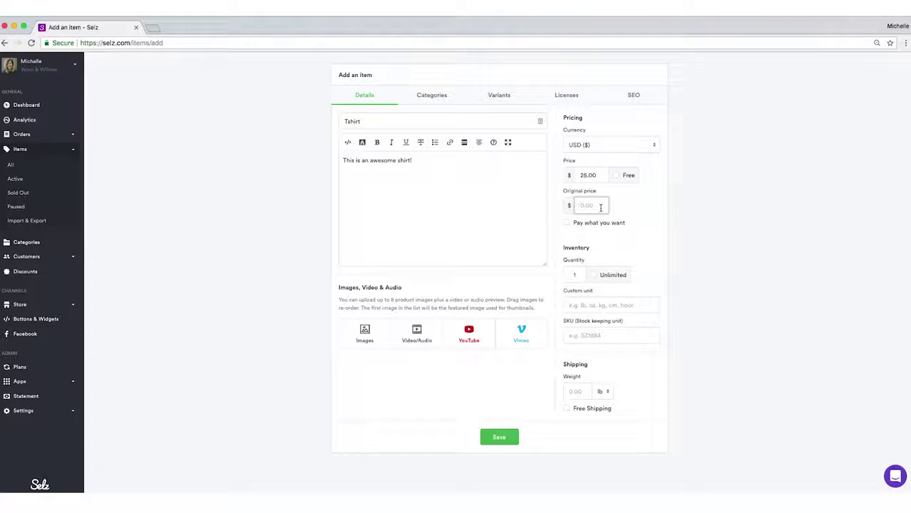
{"action": "type", "text": "30.00"}
{"action": "left_click", "coordinate": [581, 273]}
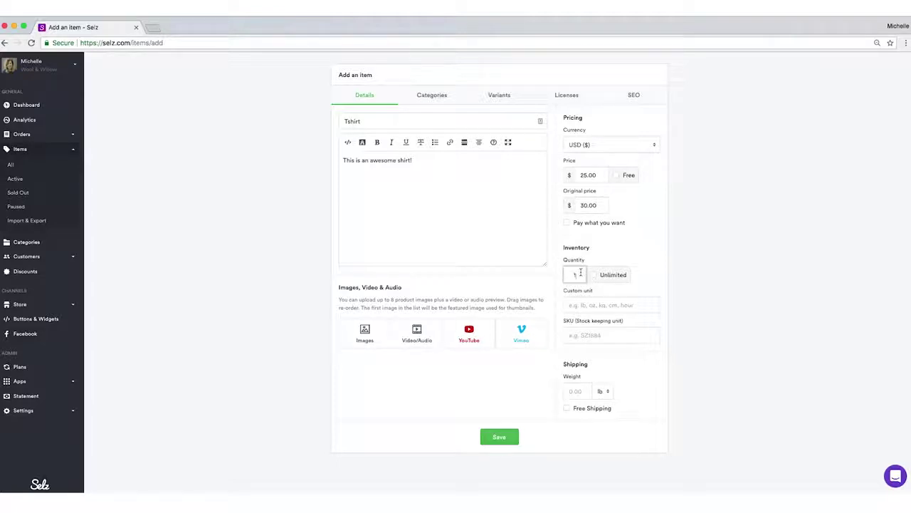
{"action": "type", "text": "25"}
{"action": "left_click", "coordinate": [593, 305]}
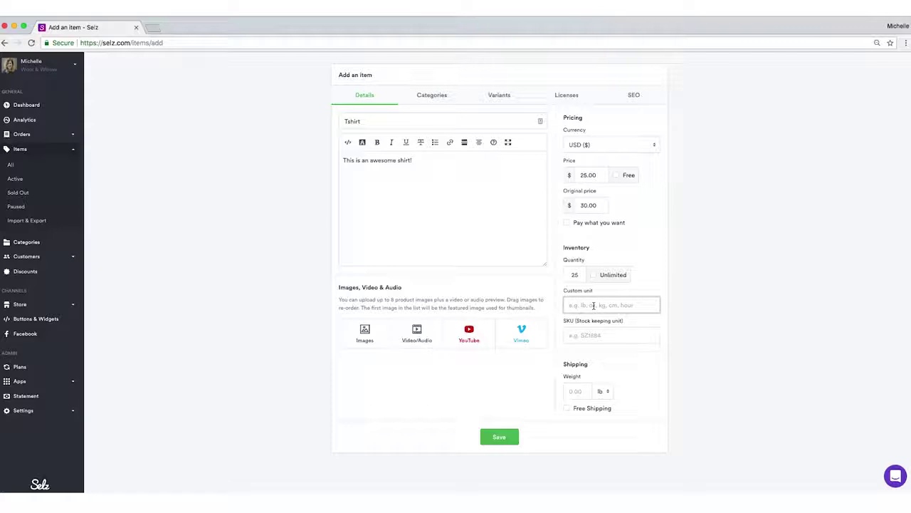
{"action": "left_click", "coordinate": [584, 390]}
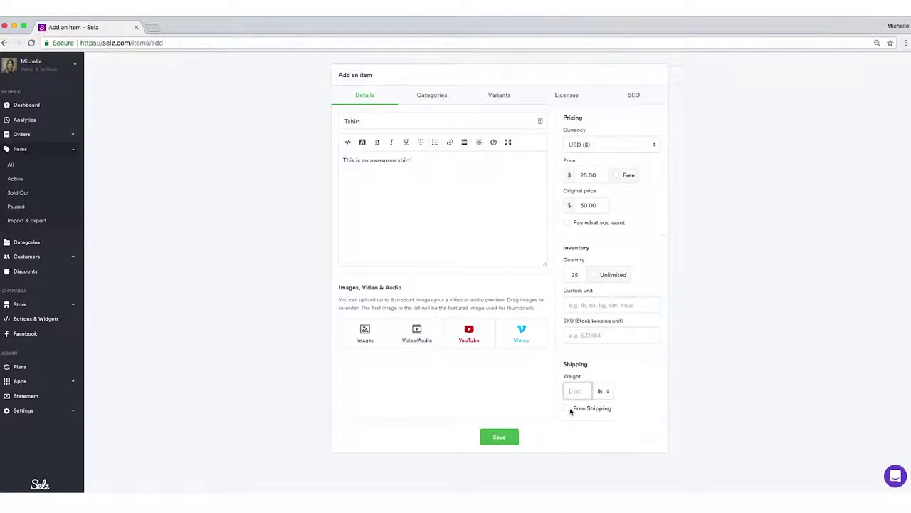
{"action": "left_click", "coordinate": [568, 410]}
{"action": "left_click", "coordinate": [567, 409]}
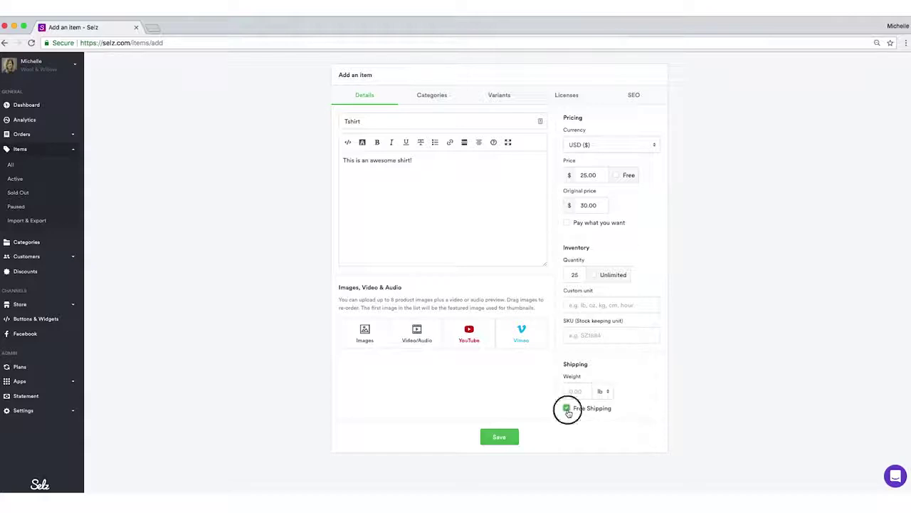
Upload three photos of the T-shirt as the item's product images.
{"action": "left_click", "coordinate": [359, 336]}
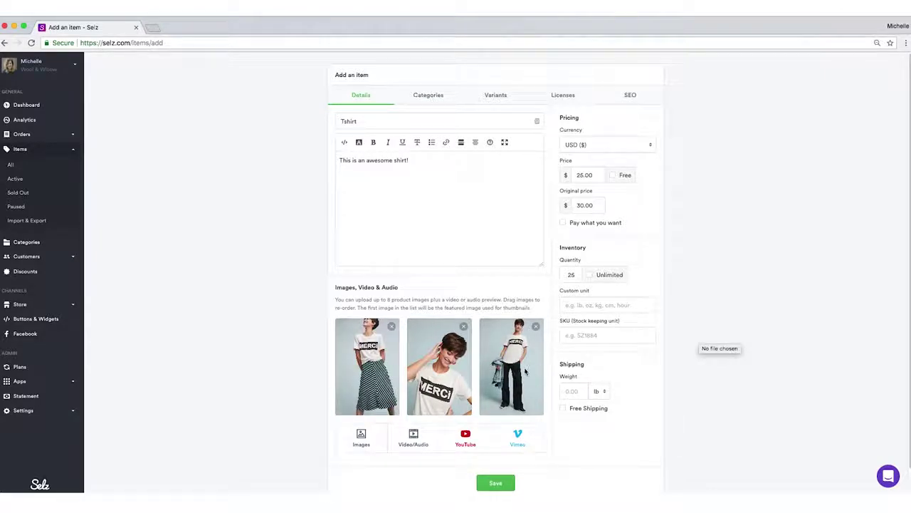
{"action": "mouse_move", "coordinate": [524, 369]}
{"action": "left_mouse_down"}
{"action": "mouse_move", "coordinate": [432, 366]}
{"action": "mouse_move", "coordinate": [525, 365]}
{"action": "left_mouse_up"}
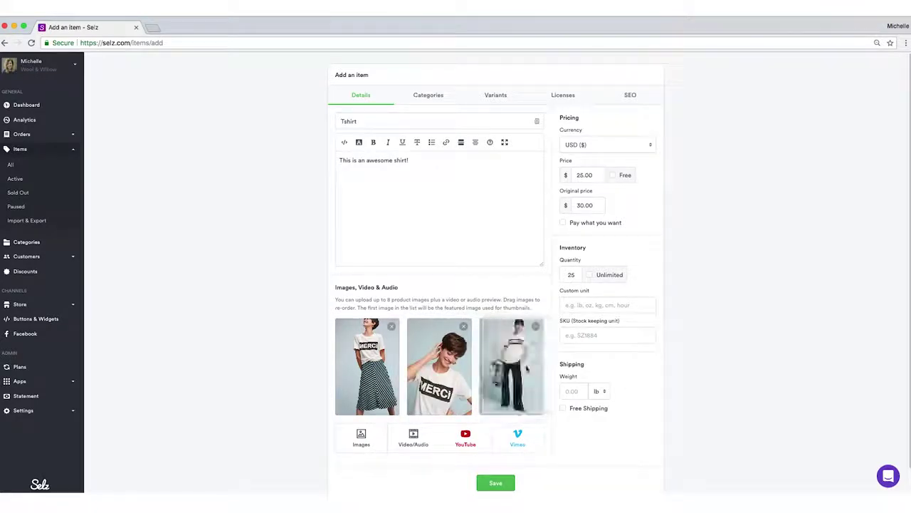
Enable variants for the item and create them from a Size option with the values Small, Med and Large.
{"action": "left_click", "coordinate": [492, 97]}
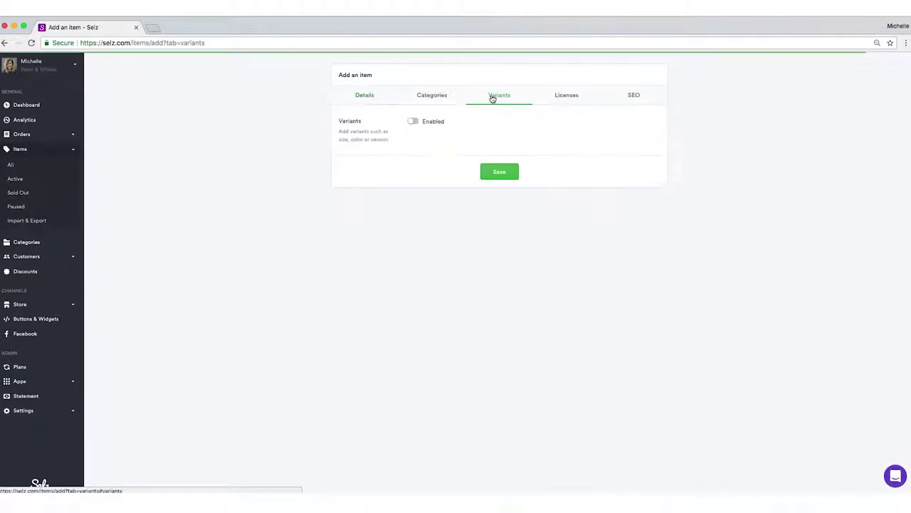
{"action": "left_click", "coordinate": [416, 121]}
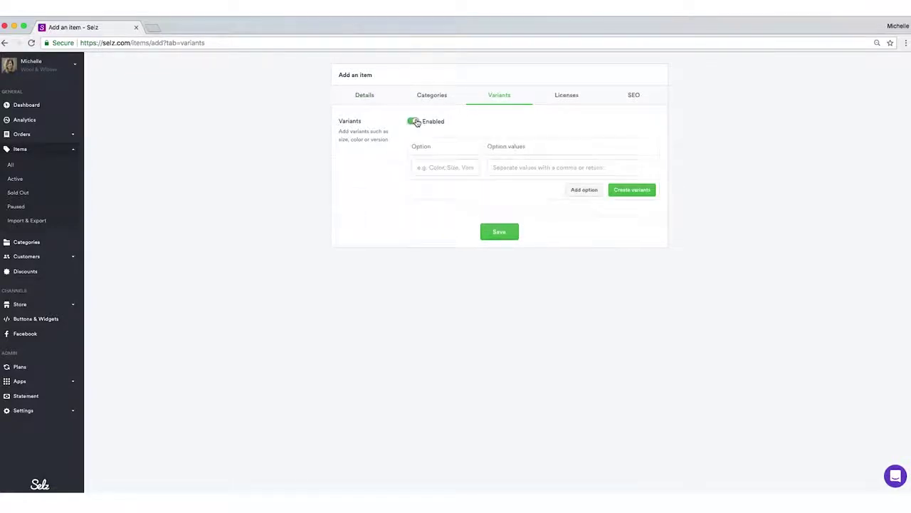
{"action": "left_click", "coordinate": [439, 167]}
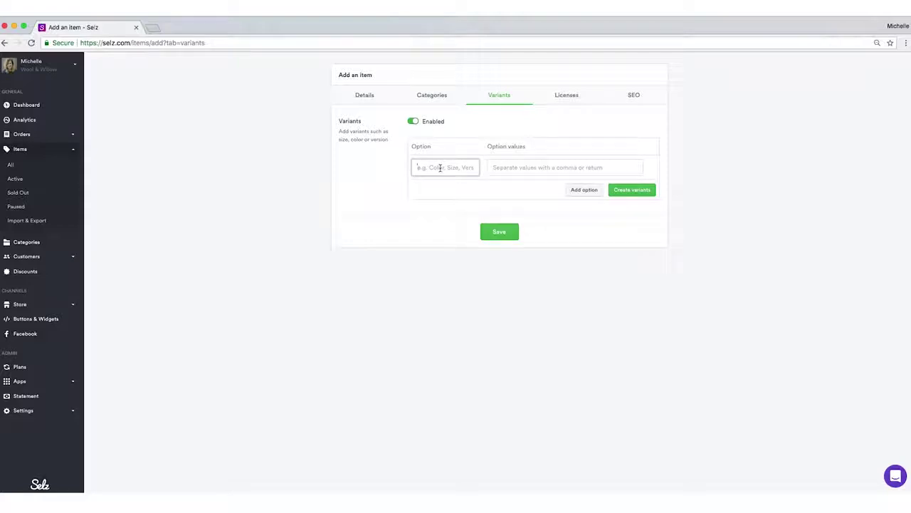
{"action": "type", "text": "Size"}
{"action": "left_click", "coordinate": [494, 168]}
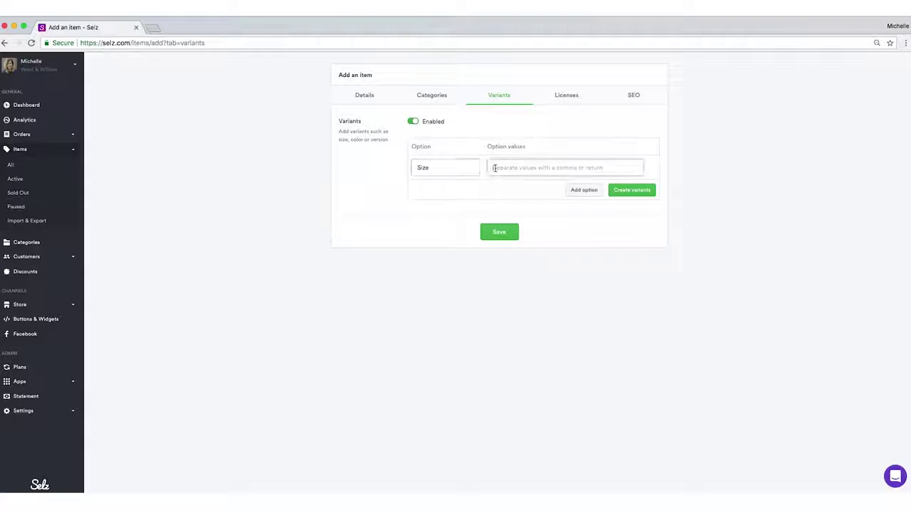
{"action": "type", "text": "Small Med"}
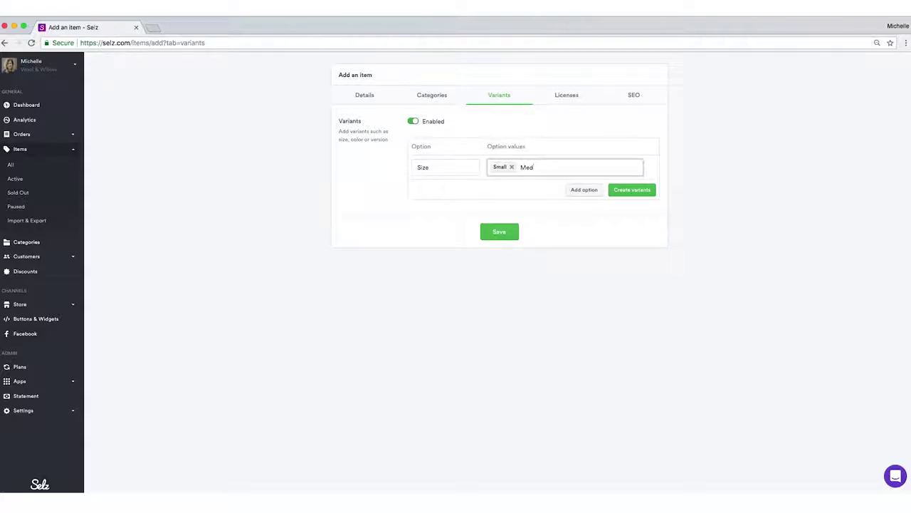
{"action": "key", "text": "Return"}
{"action": "type", "text": "Large"}
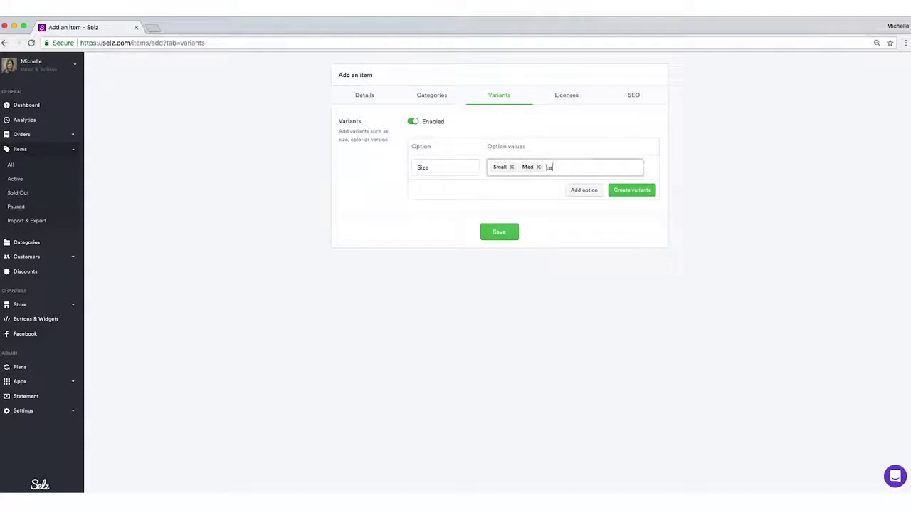
{"action": "key", "text": "Return"}
{"action": "left_click", "coordinate": [625, 190]}
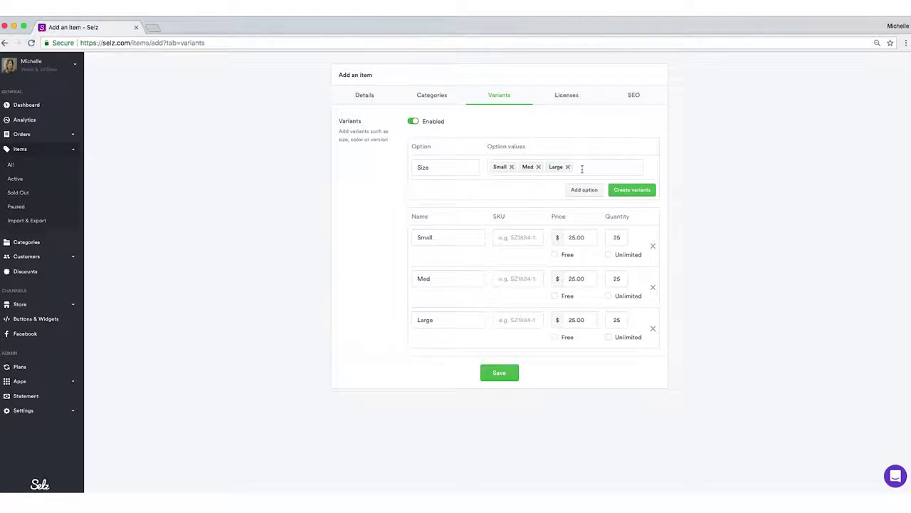
Review the item's search engine optimisation fields and save the new item.
{"action": "left_click", "coordinate": [641, 96]}
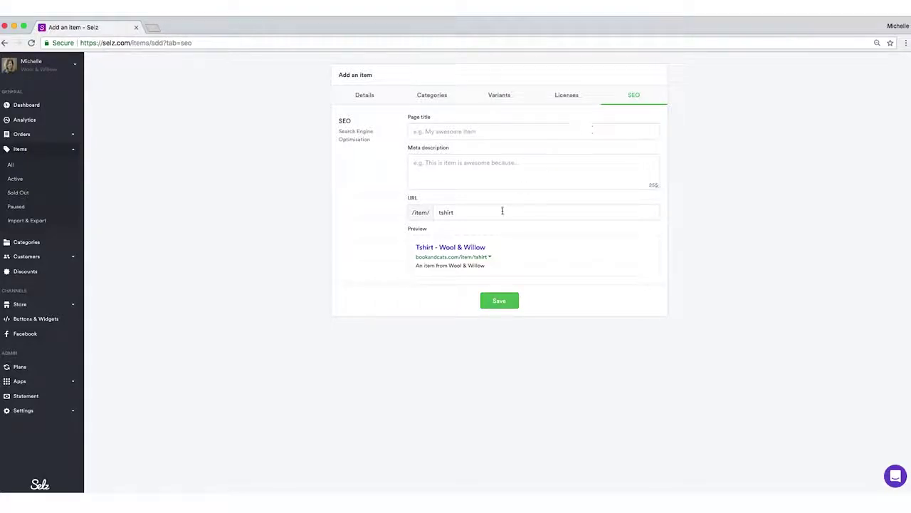
{"action": "left_click", "coordinate": [502, 302]}
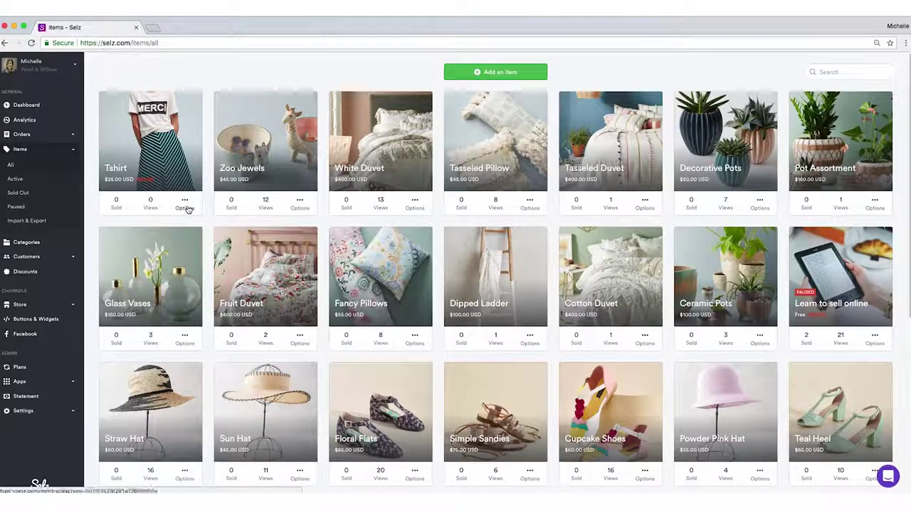
Open the sharing options of the Tshirt item and copy its short link.
{"action": "left_click", "coordinate": [186, 204]}
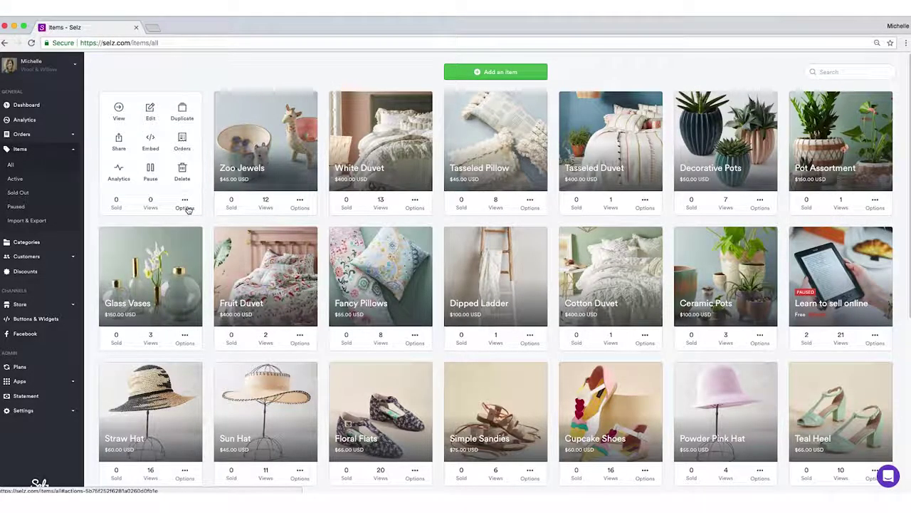
{"action": "left_click", "coordinate": [121, 141]}
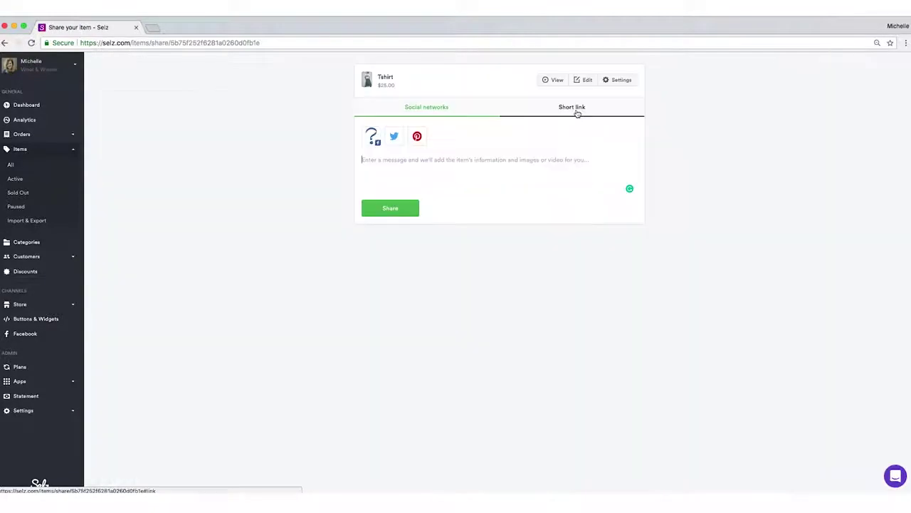
{"action": "left_click", "coordinate": [577, 111]}
{"action": "left_click", "coordinate": [458, 152]}
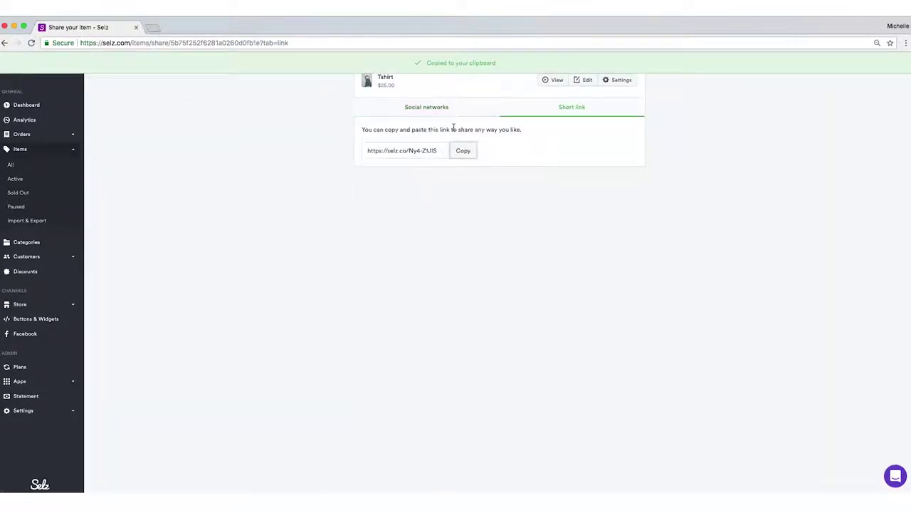
View the Tshirt item in the store builder and look over its product page.
{"action": "left_click", "coordinate": [562, 81]}
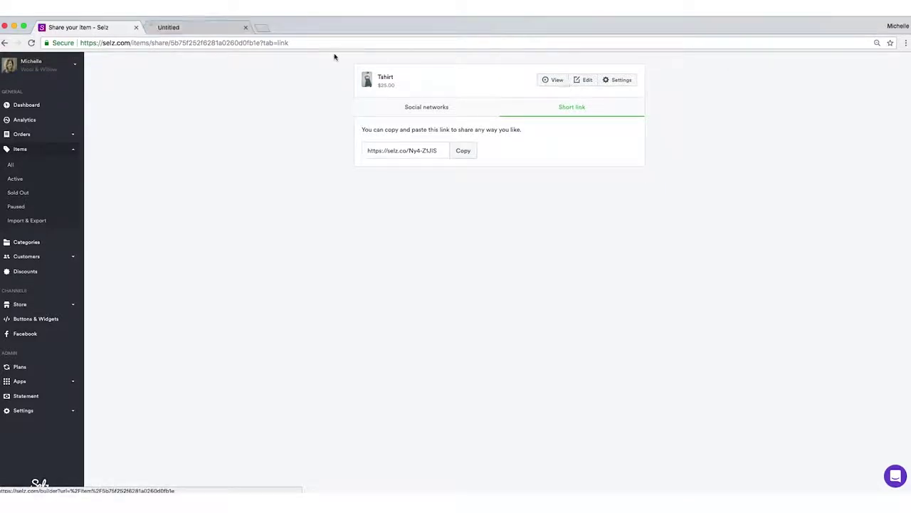
{"action": "left_click", "coordinate": [203, 29]}
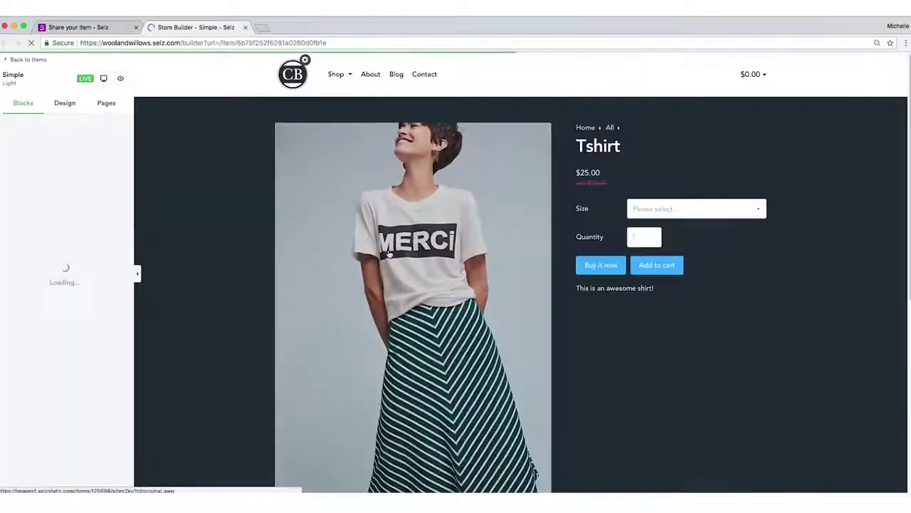
{"action": "scroll", "coordinate": [389, 255], "scroll_direction": "down", "scroll_amount": 1}
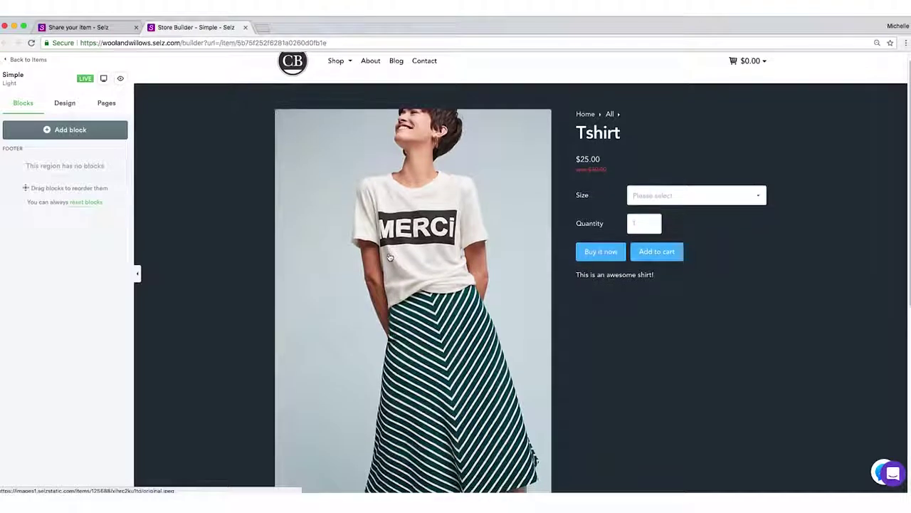
{"action": "scroll", "coordinate": [389, 256], "scroll_direction": "down", "scroll_amount": 1}
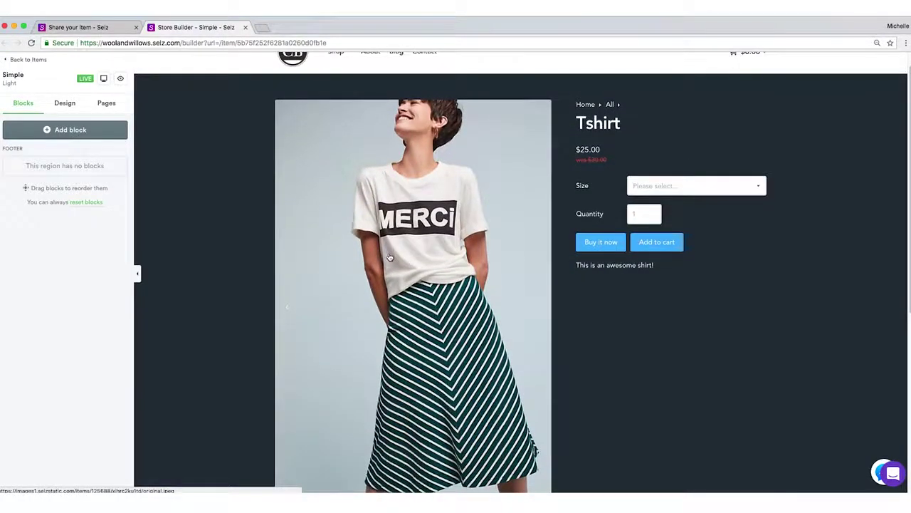
Return to the Tshirt item's sharing page and view its social network sharing options.
{"action": "left_click", "coordinate": [75, 27]}
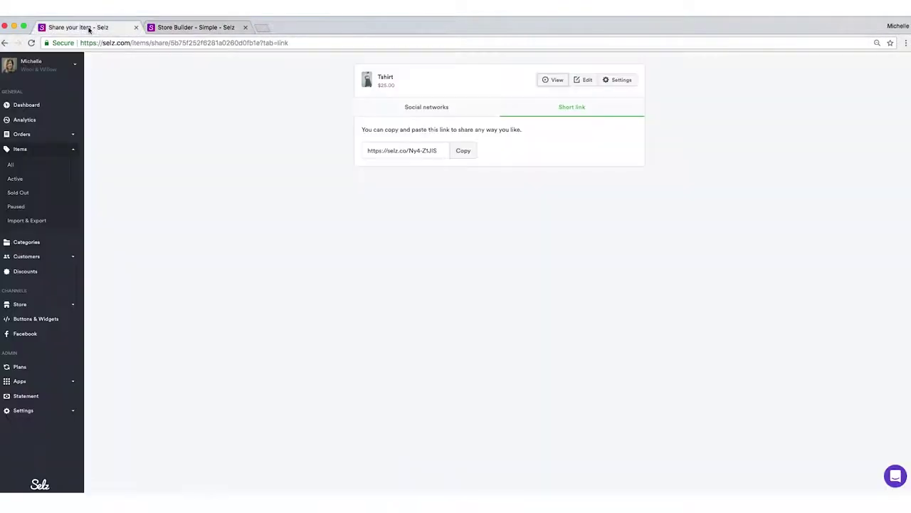
{"action": "left_click", "coordinate": [409, 107]}
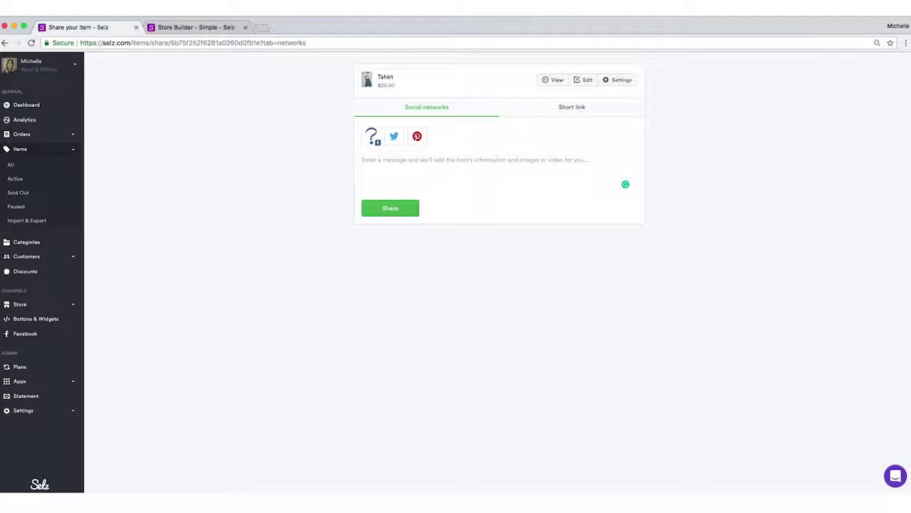
Start a new store category and name it Apparel.
{"action": "left_click", "coordinate": [44, 246]}
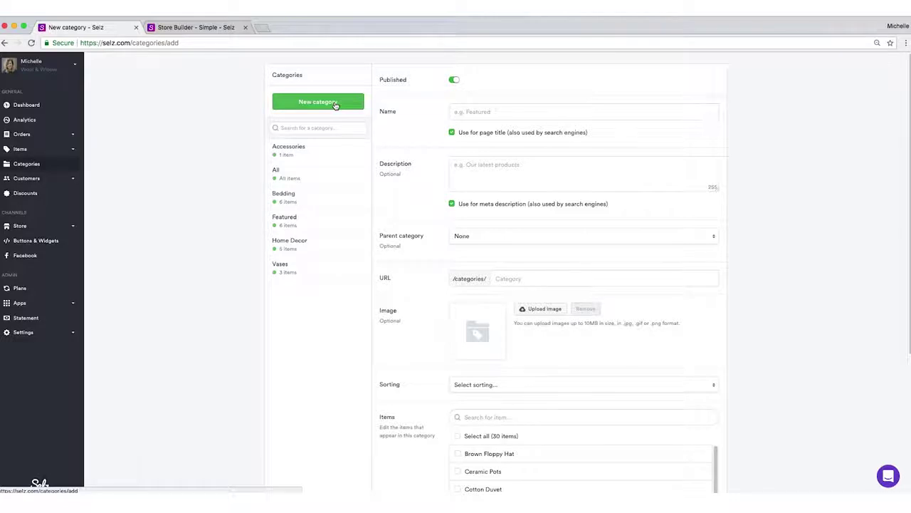
{"action": "left_click", "coordinate": [519, 114]}
{"action": "type", "text": "Apparel"}
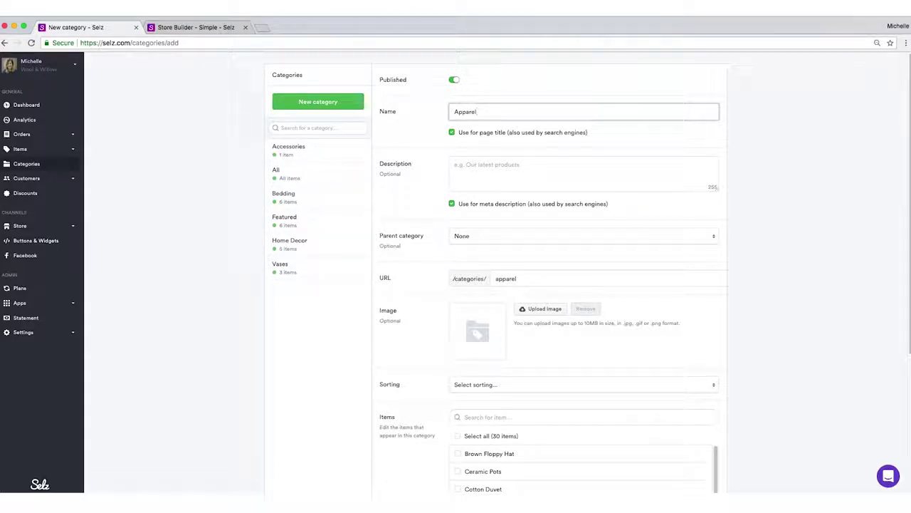
Include Denim Dream Jacket, Denim Jacket and Denim Zip Top in the Apparel category and add the category.
{"action": "scroll", "coordinate": [473, 86], "scroll_direction": "down", "scroll_amount": 3}
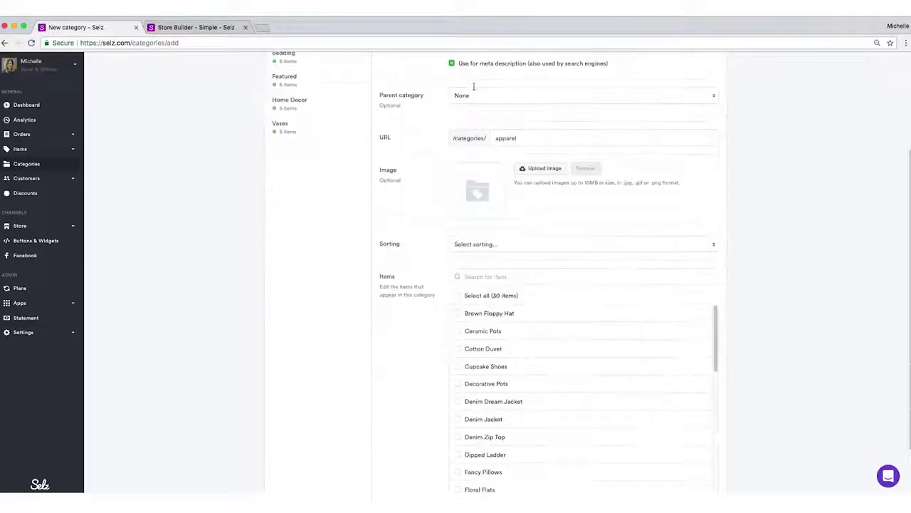
{"action": "scroll", "coordinate": [473, 87], "scroll_direction": "down", "scroll_amount": 2}
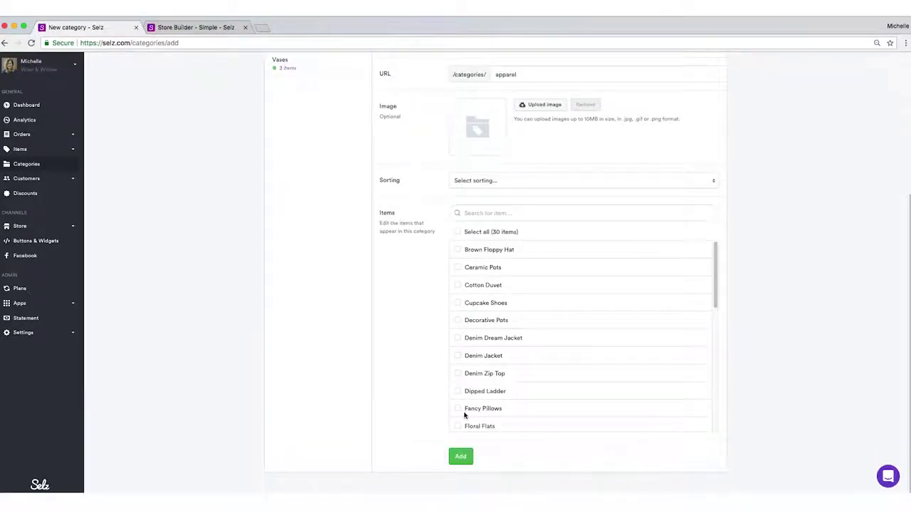
{"action": "left_click", "coordinate": [458, 338]}
{"action": "left_click", "coordinate": [457, 355]}
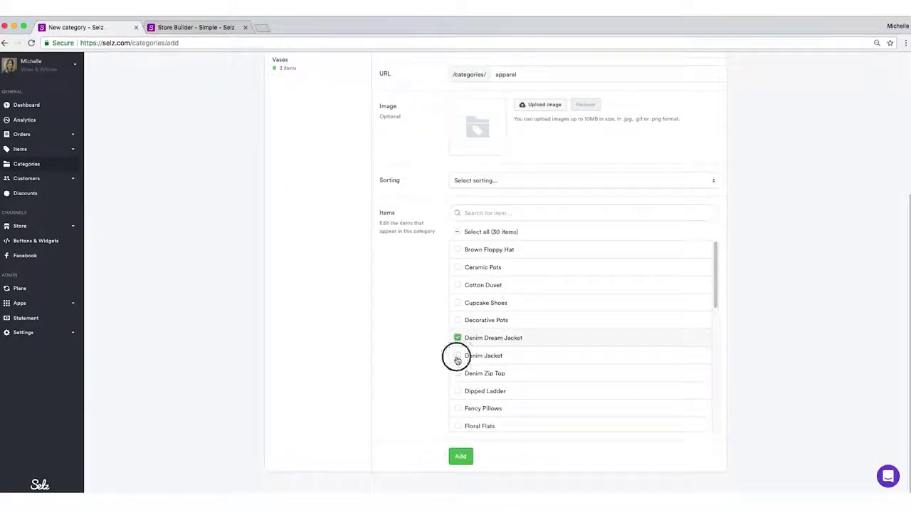
{"action": "left_click", "coordinate": [458, 373]}
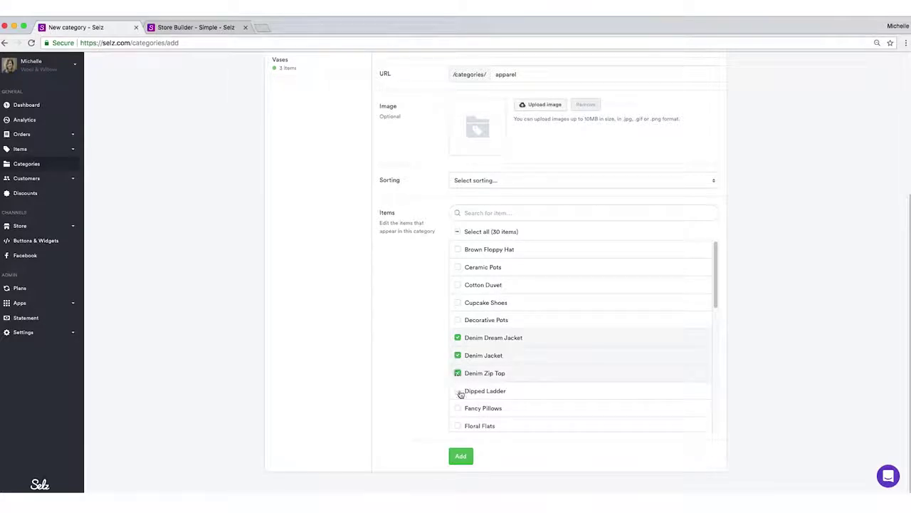
{"action": "left_click", "coordinate": [465, 456]}
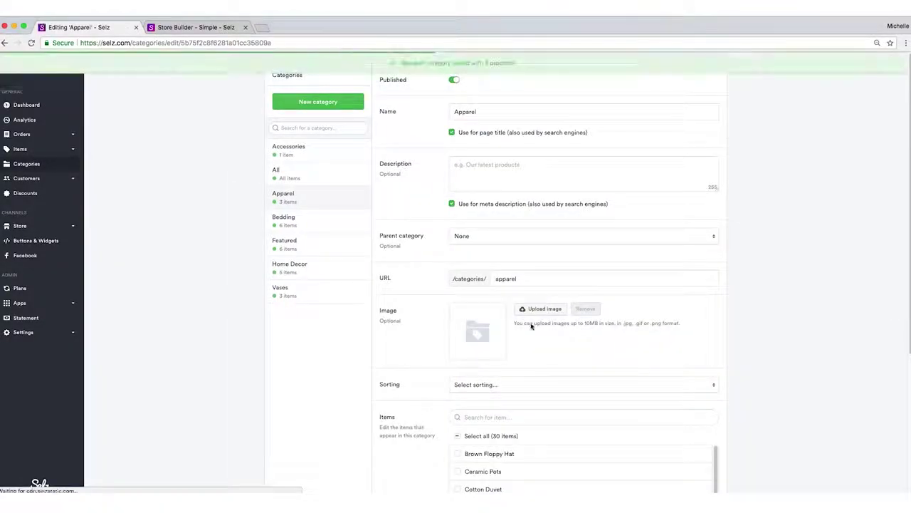
Upload the photo of a woman in a floral off-shoulder top as the Apparel category's image and set its sorting to Alphabetical (A-Z).
{"action": "left_click", "coordinate": [541, 311]}
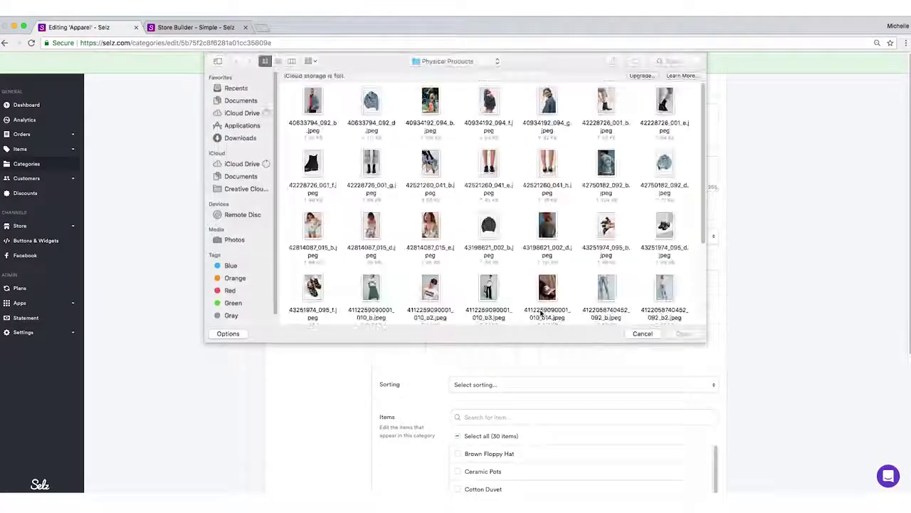
{"action": "left_click", "coordinate": [545, 289]}
{"action": "left_click", "coordinate": [691, 333]}
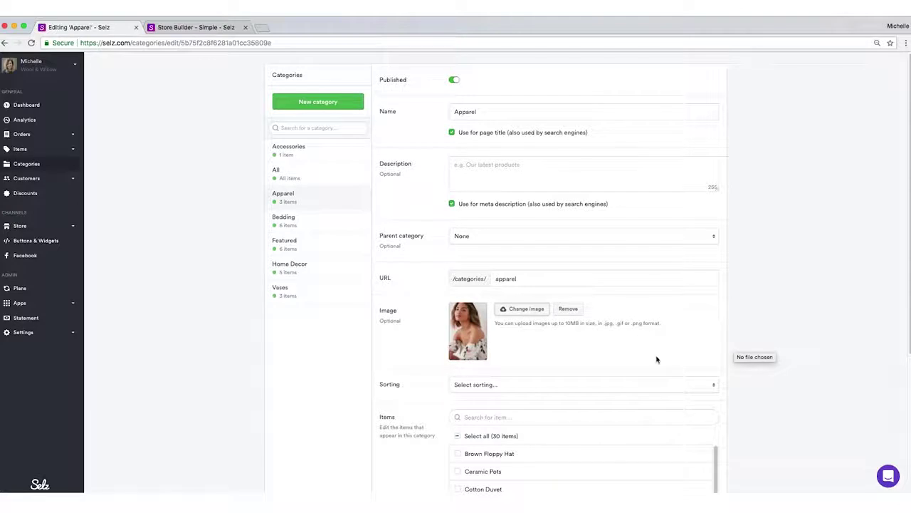
{"action": "scroll", "coordinate": [539, 358], "scroll_direction": "down", "scroll_amount": 1}
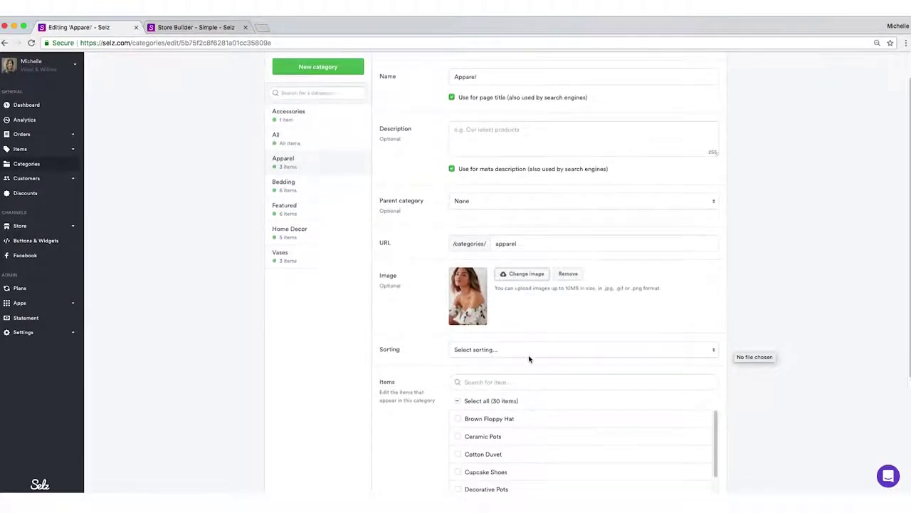
{"action": "left_click", "coordinate": [532, 350]}
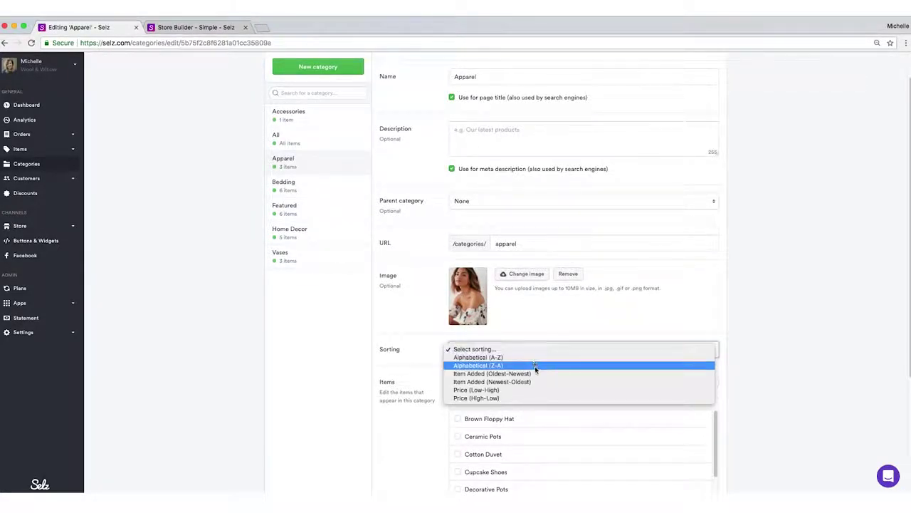
{"action": "left_click", "coordinate": [538, 357]}
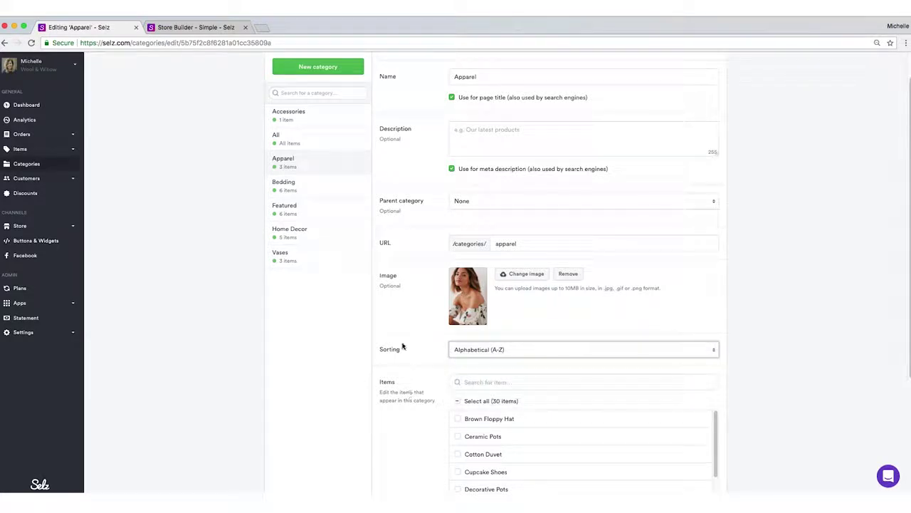
Look through the parent category options for Apparel without choosing a different parent.
{"action": "scroll", "coordinate": [403, 334], "scroll_direction": "up", "scroll_amount": 1}
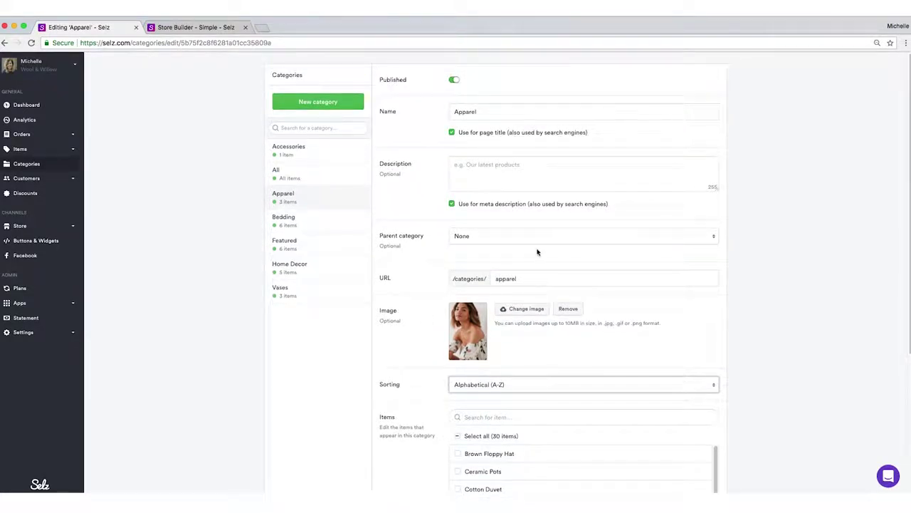
{"action": "left_click", "coordinate": [561, 242]}
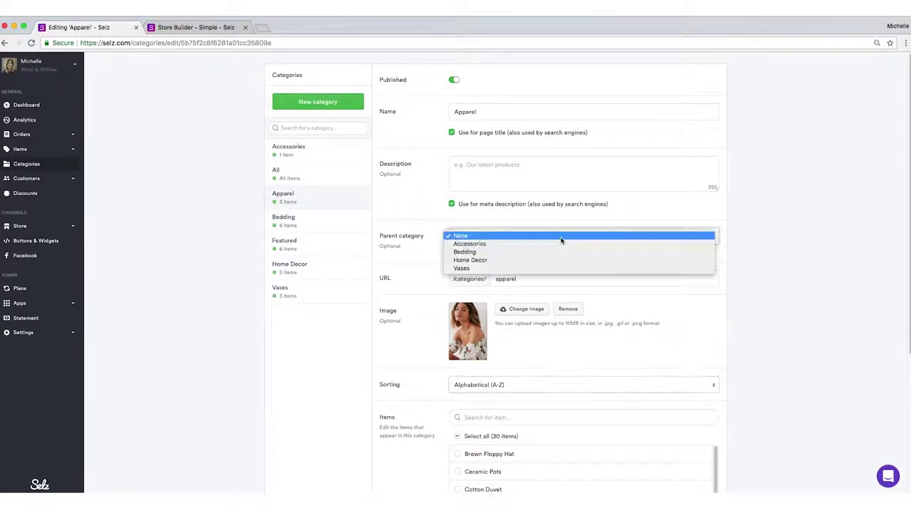
{"action": "left_click", "coordinate": [638, 216]}
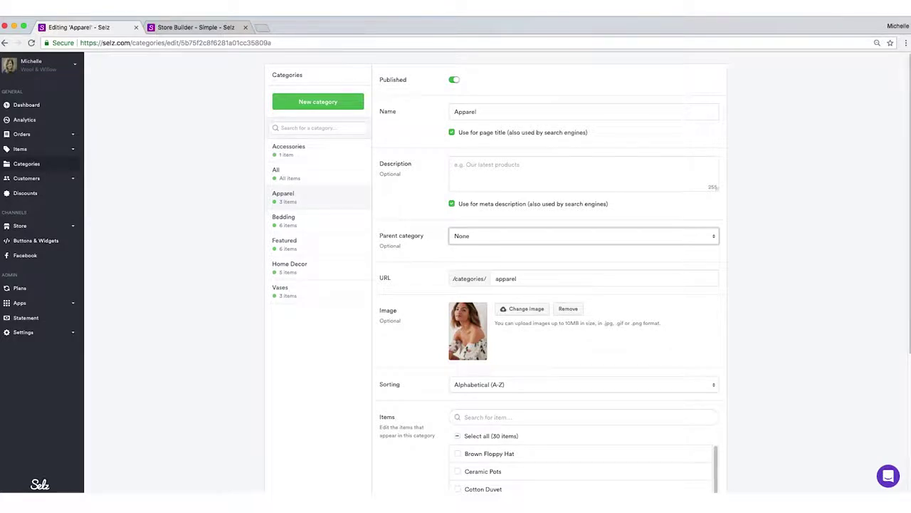
Open the store's customization page from the Apparel category editor.
{"action": "left_click", "coordinate": [20, 226]}
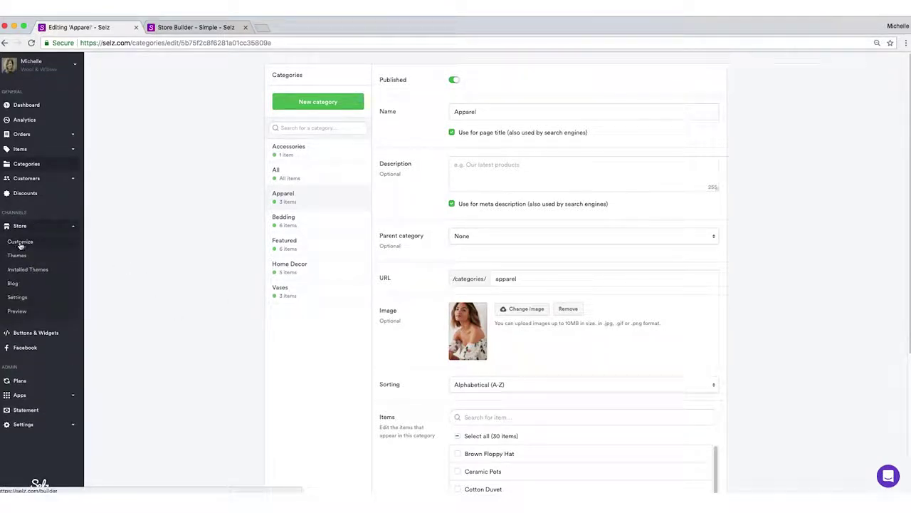
{"action": "left_click", "coordinate": [21, 242]}
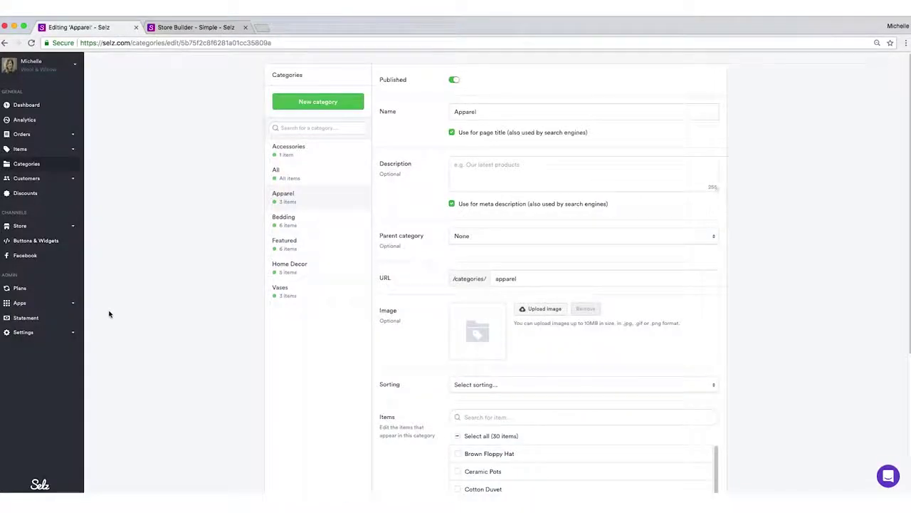
Open the store's theme gallery and browse the free themes.
{"action": "left_click", "coordinate": [56, 226]}
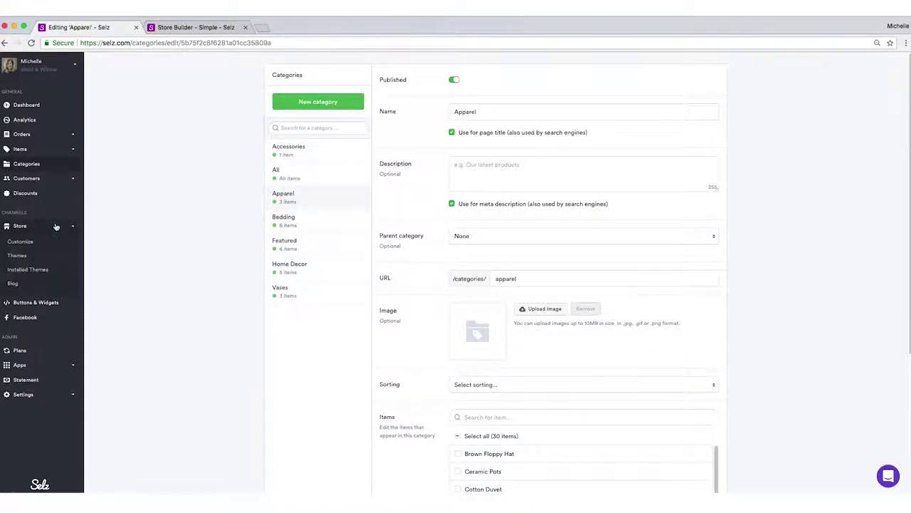
{"action": "left_click", "coordinate": [40, 258]}
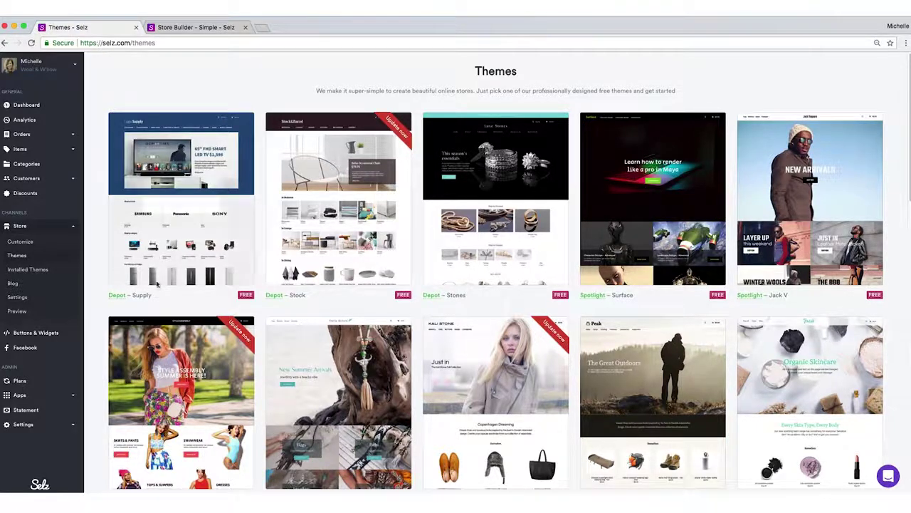
{"action": "scroll", "coordinate": [299, 214], "scroll_direction": "down", "scroll_amount": 1}
{"action": "scroll", "coordinate": [473, 354], "scroll_direction": "down", "scroll_amount": 1}
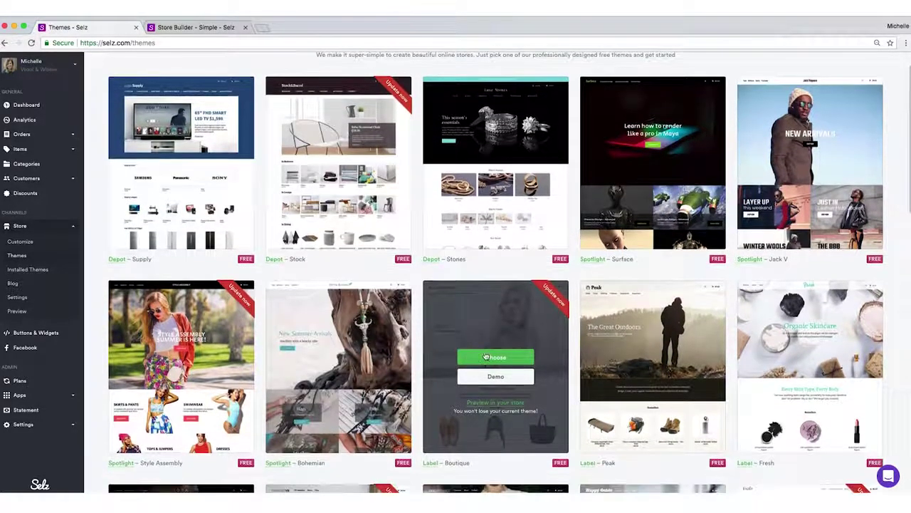
{"action": "scroll", "coordinate": [342, 356], "scroll_direction": "down", "scroll_amount": 1}
{"action": "scroll", "coordinate": [213, 385], "scroll_direction": "down", "scroll_amount": 1}
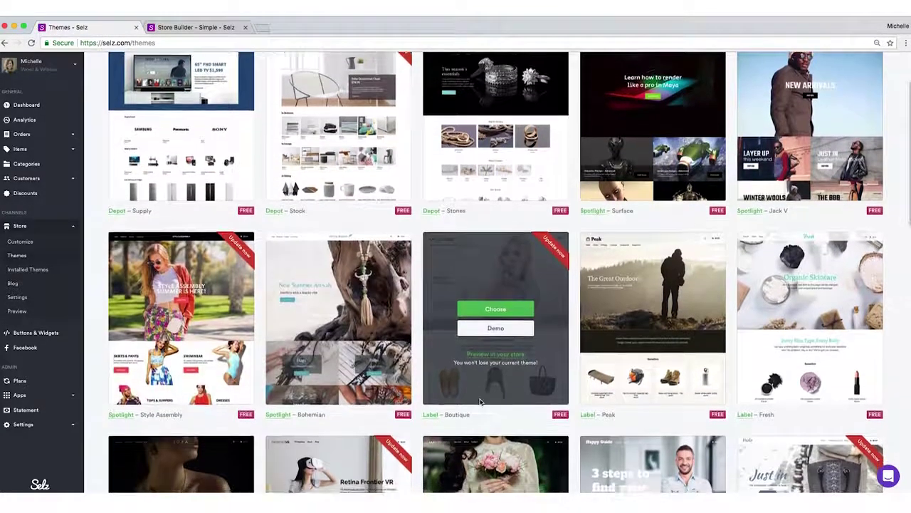
{"action": "scroll", "coordinate": [480, 399], "scroll_direction": "down", "scroll_amount": 1}
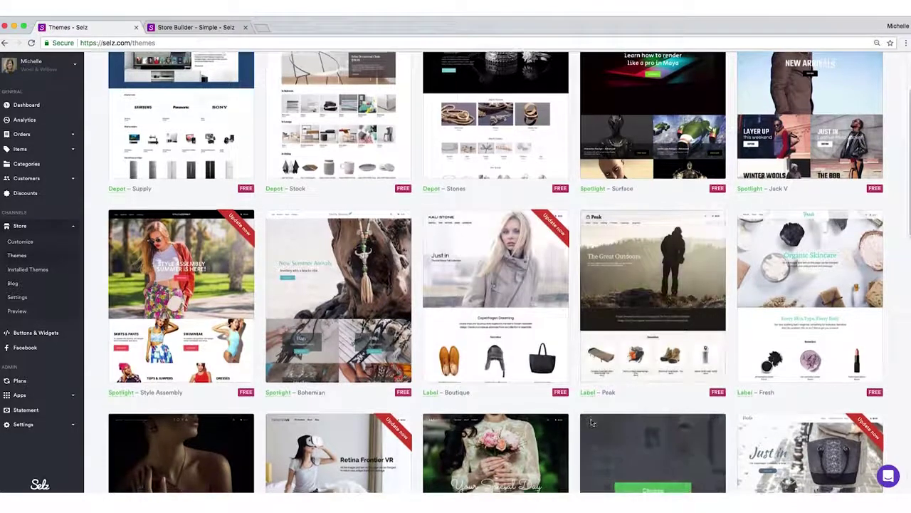
{"action": "scroll", "coordinate": [624, 420], "scroll_direction": "down", "scroll_amount": 1}
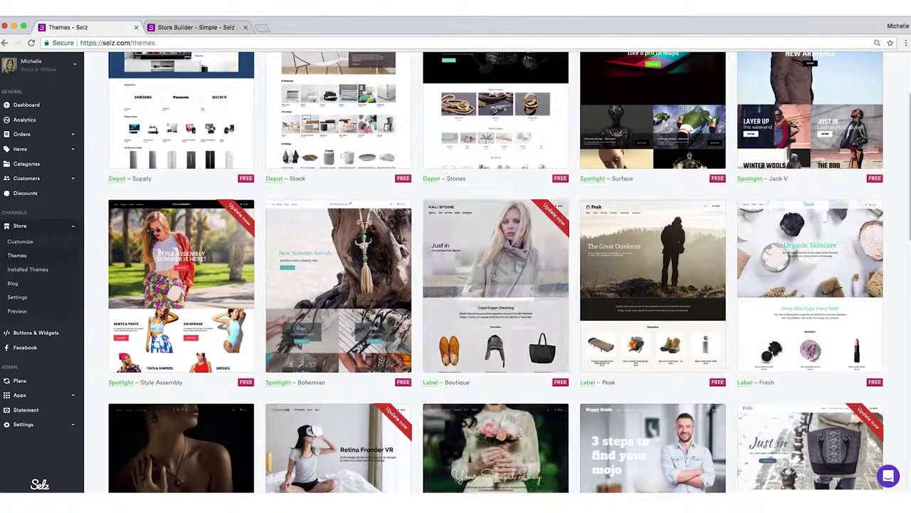
Preview the demo of the Spotlight – Style Assembly theme and leave it without choosing the theme.
{"action": "mouse_move", "coordinate": [366, 373]}
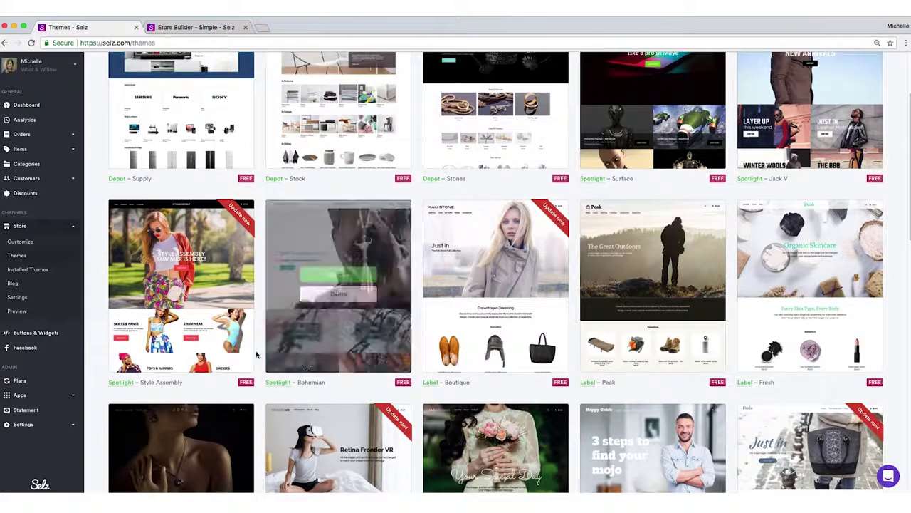
{"action": "mouse_move", "coordinate": [214, 322]}
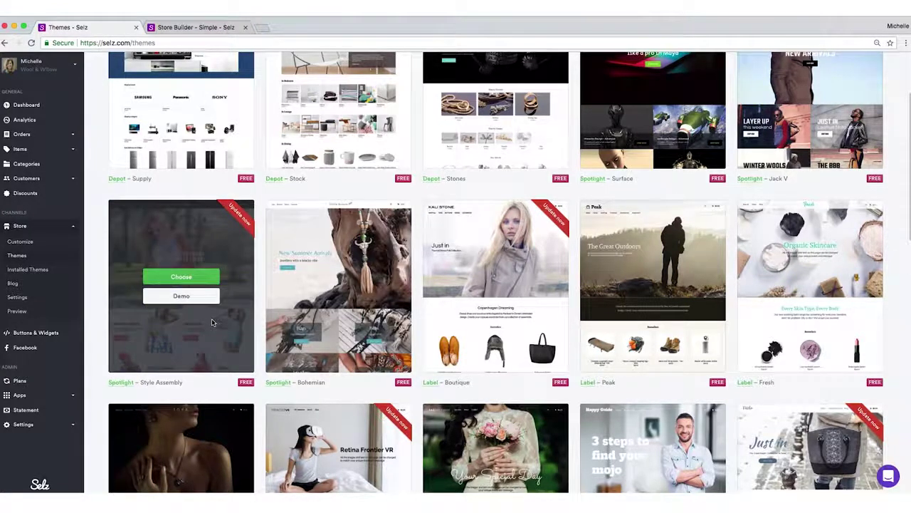
{"action": "left_click", "coordinate": [203, 301]}
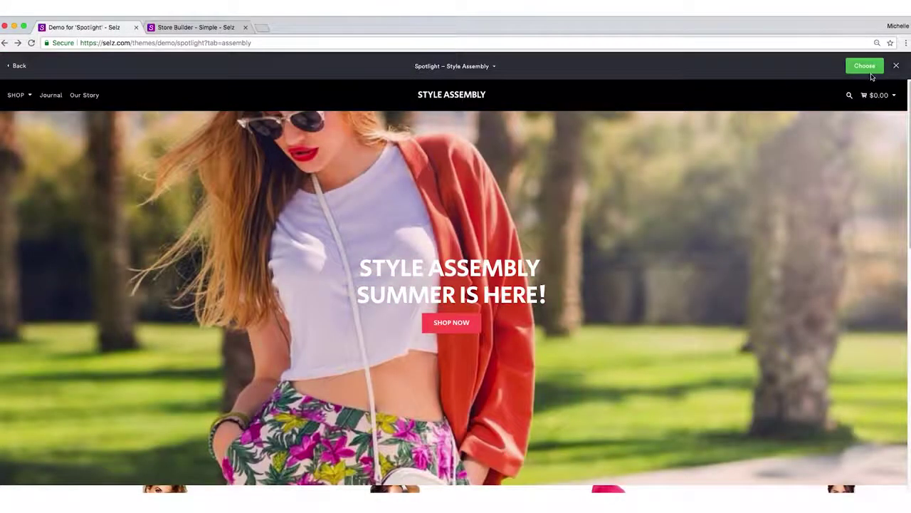
{"action": "left_click", "coordinate": [25, 68]}
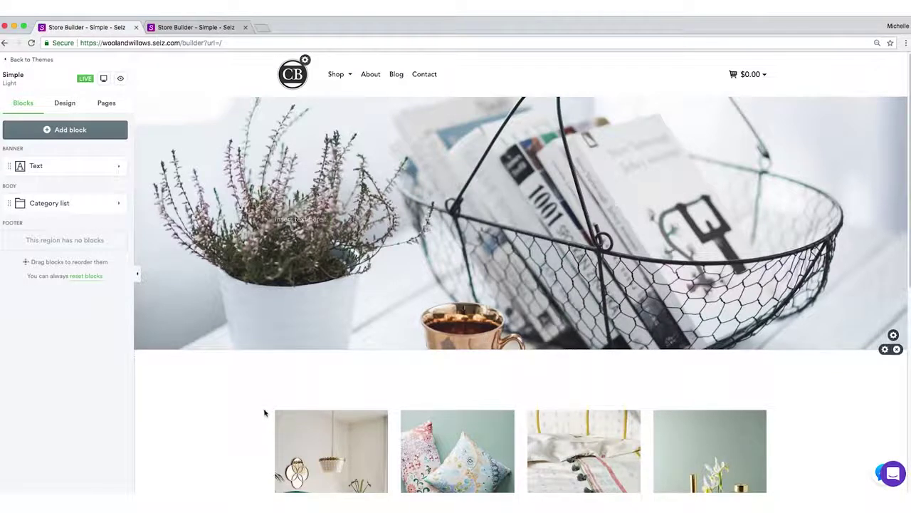
Look over the store's homepage in the store builder, from the banner through the category list to the footer.
{"action": "scroll", "coordinate": [264, 417], "scroll_direction": "down", "scroll_amount": 2}
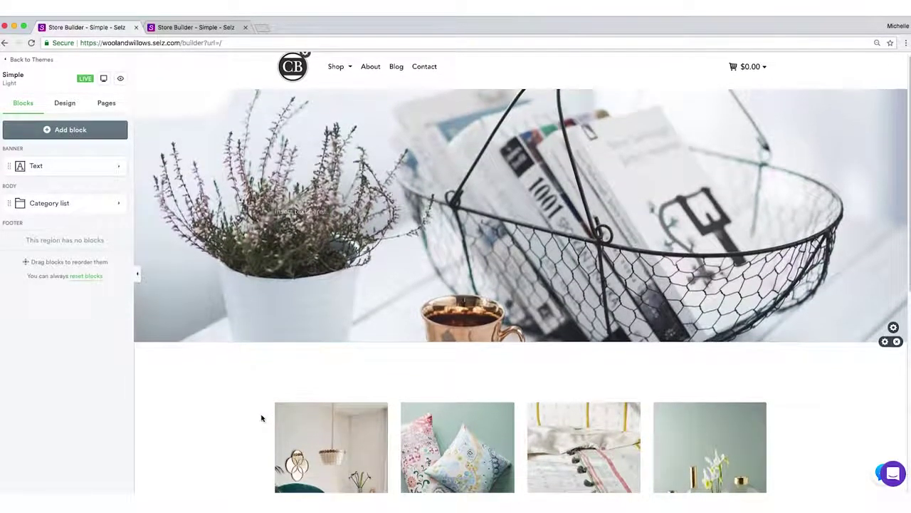
{"action": "scroll", "coordinate": [258, 418], "scroll_direction": "down", "scroll_amount": 10}
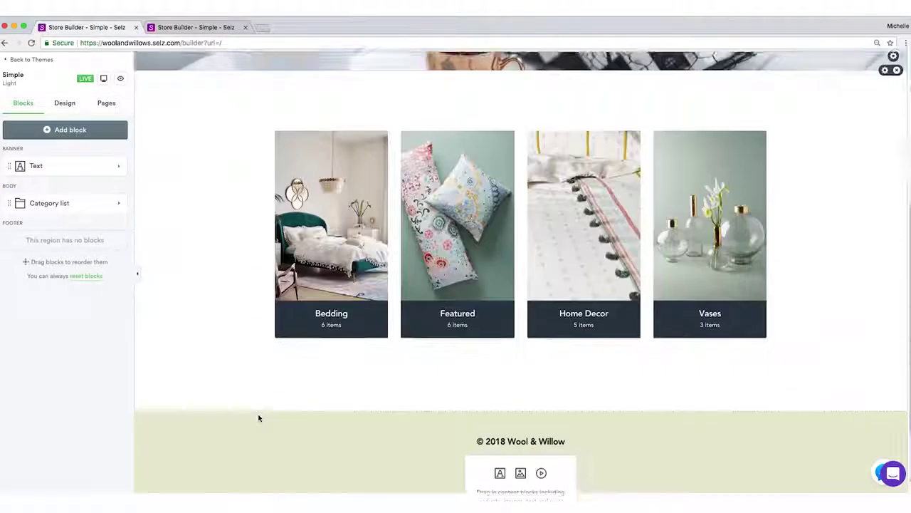
{"action": "scroll", "coordinate": [224, 405], "scroll_direction": "up", "scroll_amount": 12}
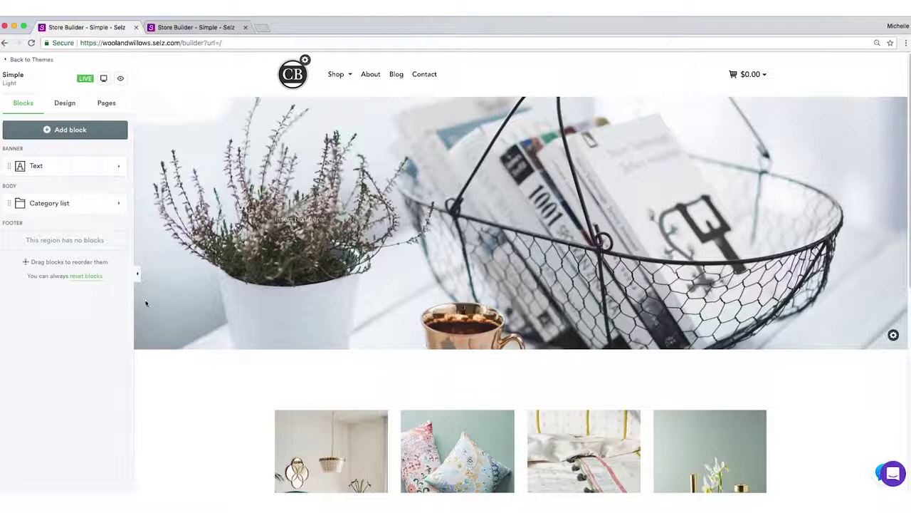
Open the store design's typography settings and review the font options for body, headings and accent text.
{"action": "left_click", "coordinate": [69, 103]}
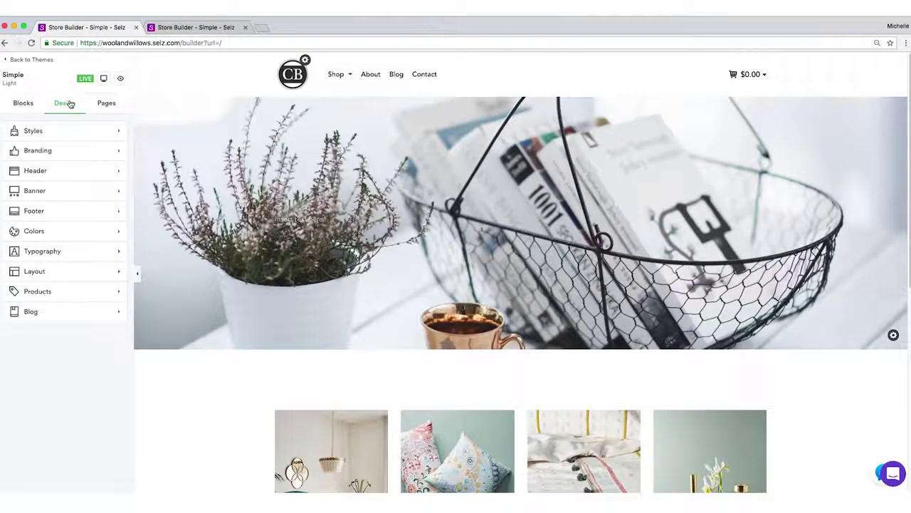
{"action": "left_click", "coordinate": [43, 250]}
{"action": "scroll", "coordinate": [59, 241], "scroll_direction": "down", "scroll_amount": 5}
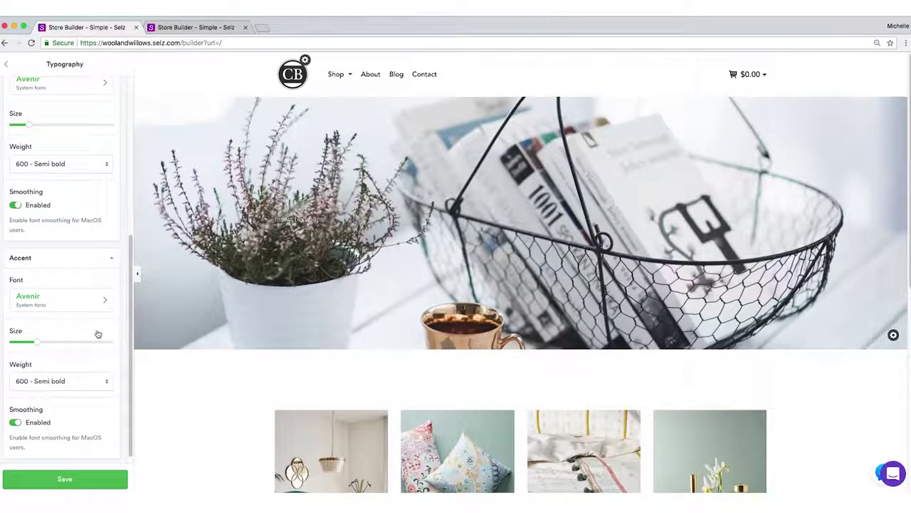
{"action": "scroll", "coordinate": [97, 198], "scroll_direction": "up", "scroll_amount": 5}
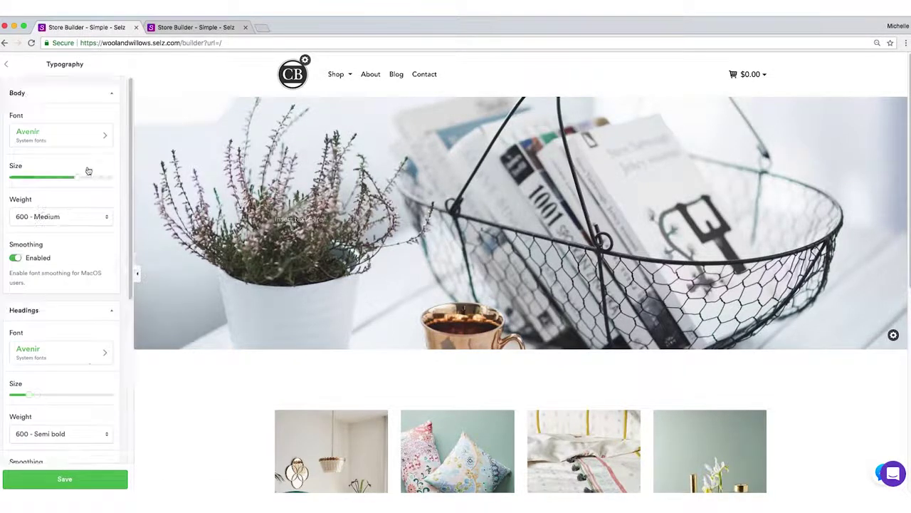
Browse the fonts available for the body text and leave the typography settings without choosing another font.
{"action": "left_click", "coordinate": [74, 134]}
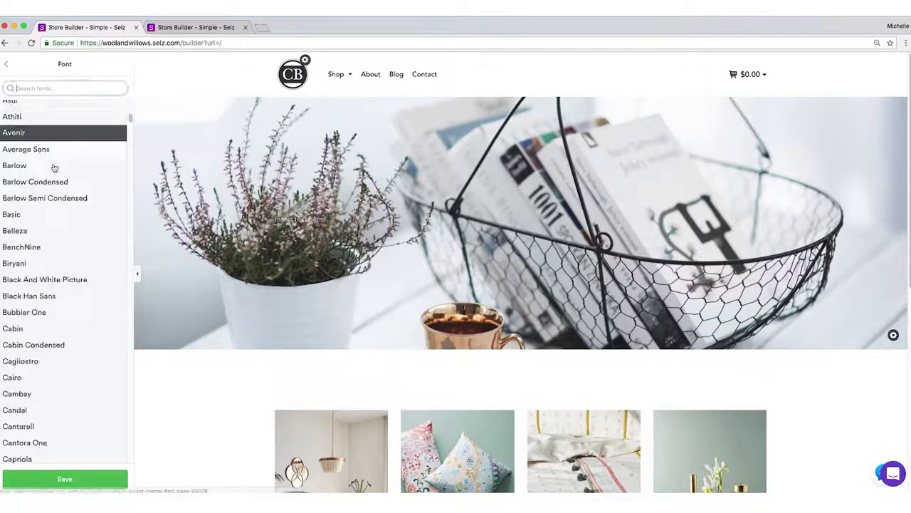
{"action": "scroll", "coordinate": [64, 263], "scroll_direction": "down", "scroll_amount": 9}
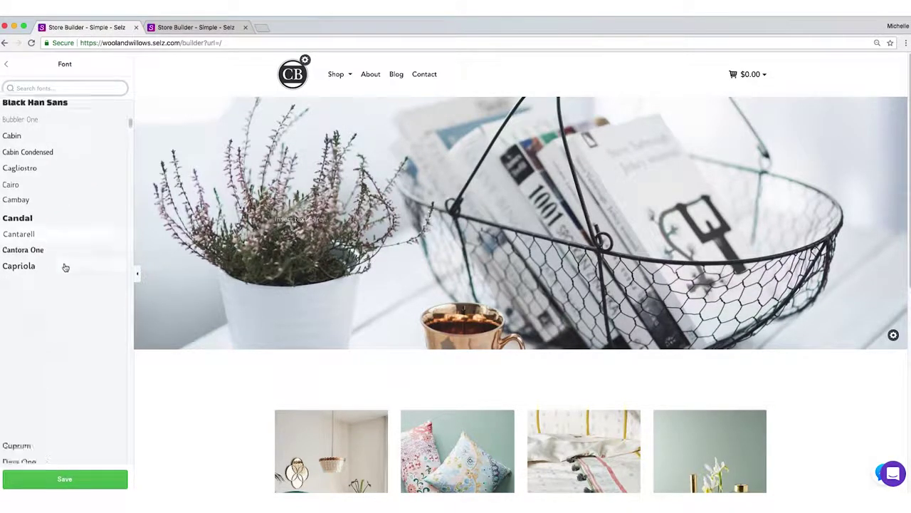
{"action": "scroll", "coordinate": [65, 271], "scroll_direction": "down", "scroll_amount": 3}
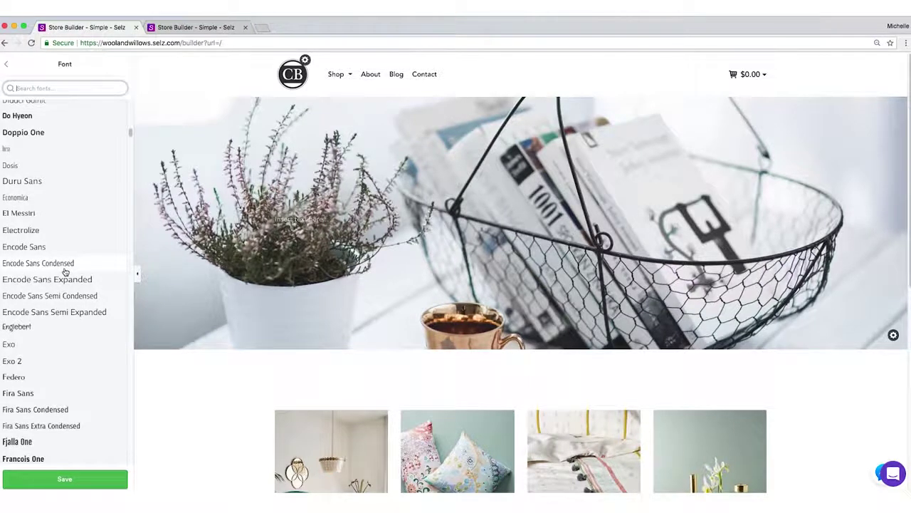
{"action": "left_click", "coordinate": [5, 64]}
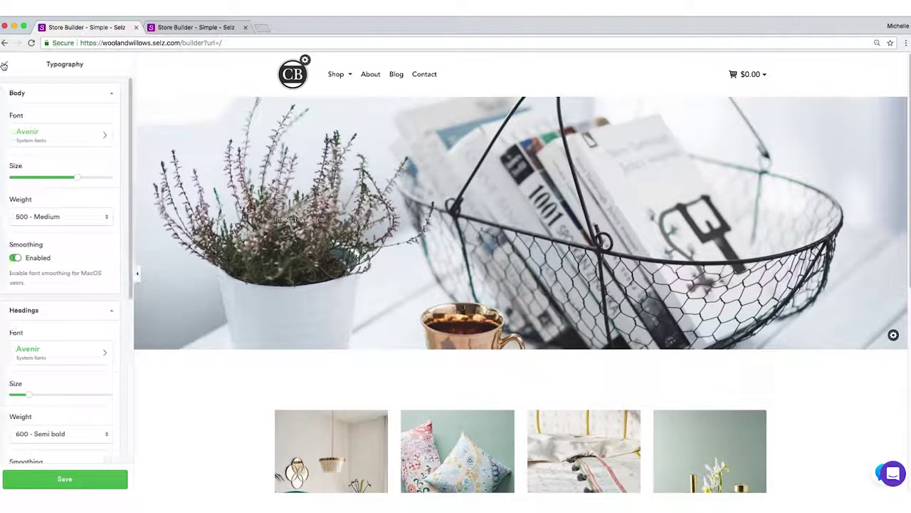
{"action": "left_click", "coordinate": [4, 64]}
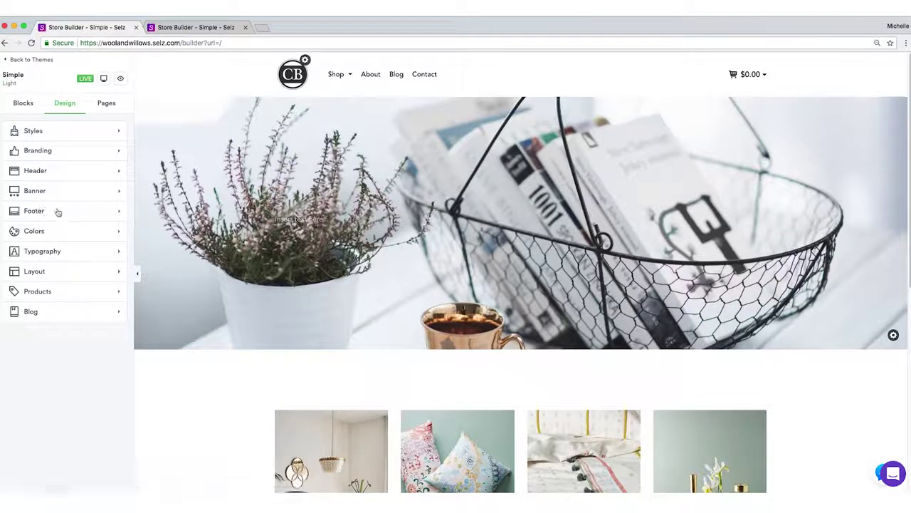
Set the store's main background color to green #60933f and add it to the color swatches.
{"action": "left_click", "coordinate": [61, 232]}
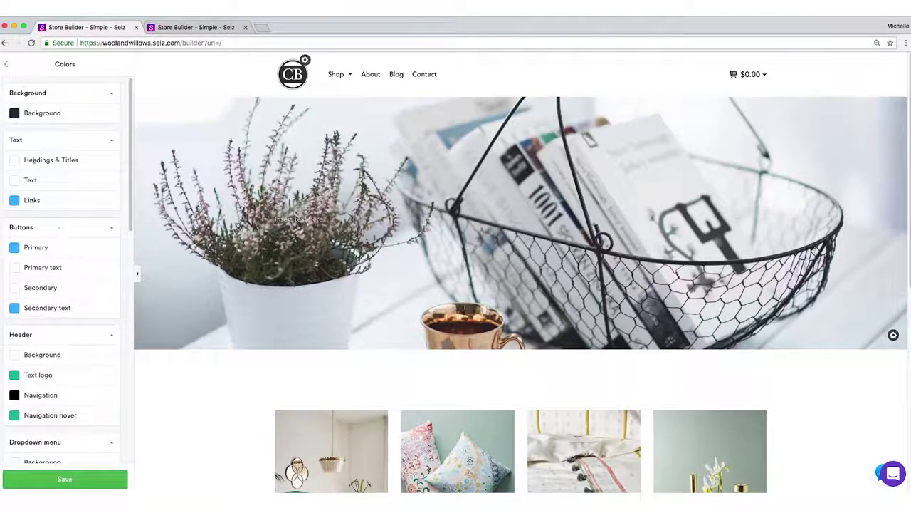
{"action": "left_click", "coordinate": [14, 114]}
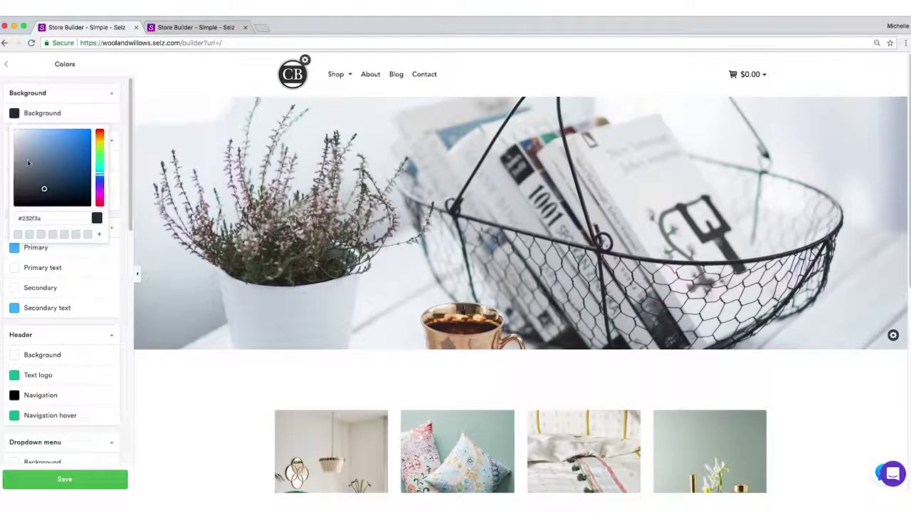
{"action": "left_click_drag", "start_coordinate": [44, 190], "coordinate": [101, 149]}
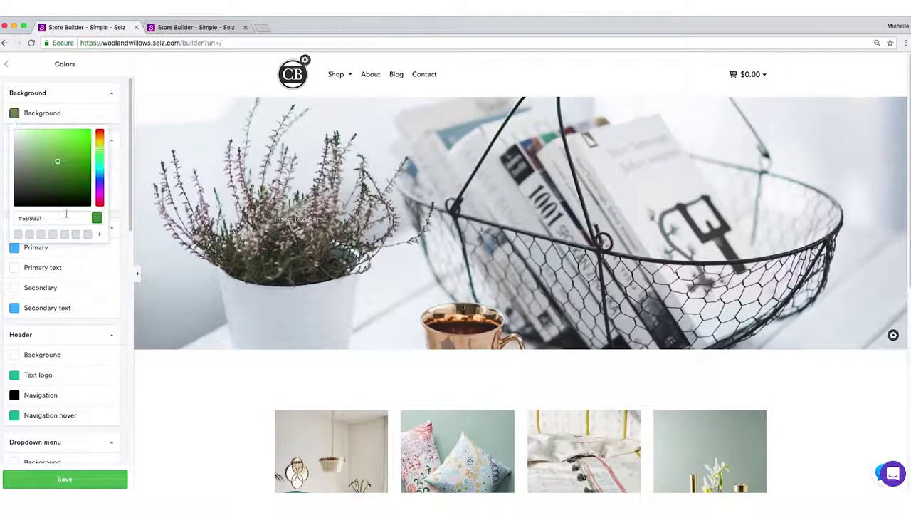
{"action": "left_click_drag", "start_coordinate": [62, 218], "coordinate": [13, 214]}
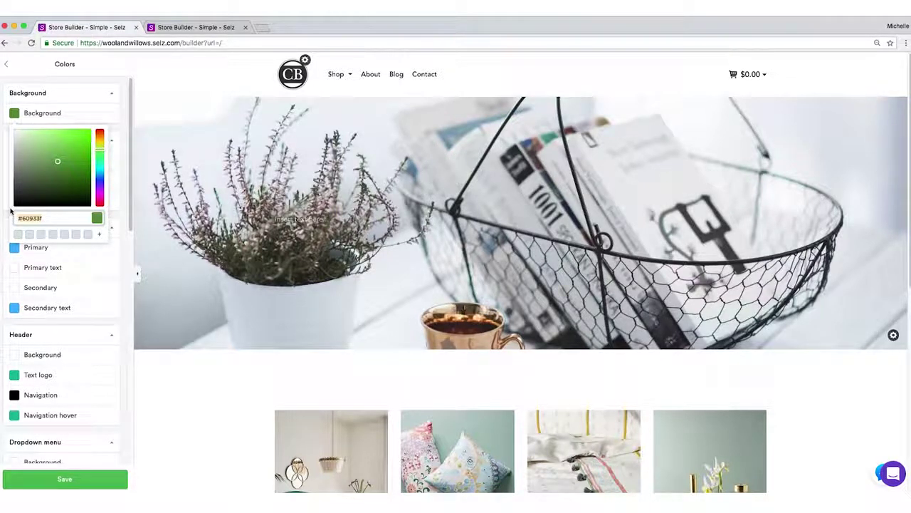
{"action": "left_click", "coordinate": [101, 236]}
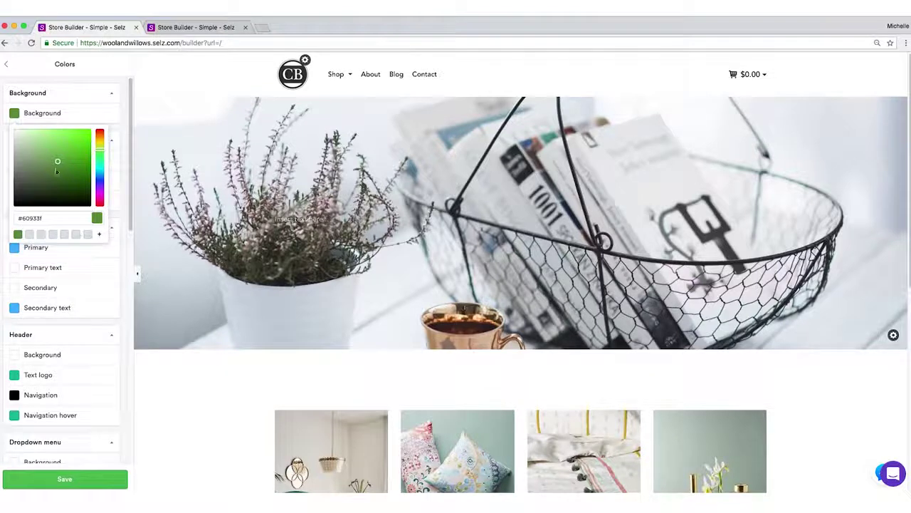
Set the store's main background color to white and save the color settings.
{"action": "left_click_drag", "start_coordinate": [58, 161], "coordinate": [3, 129]}
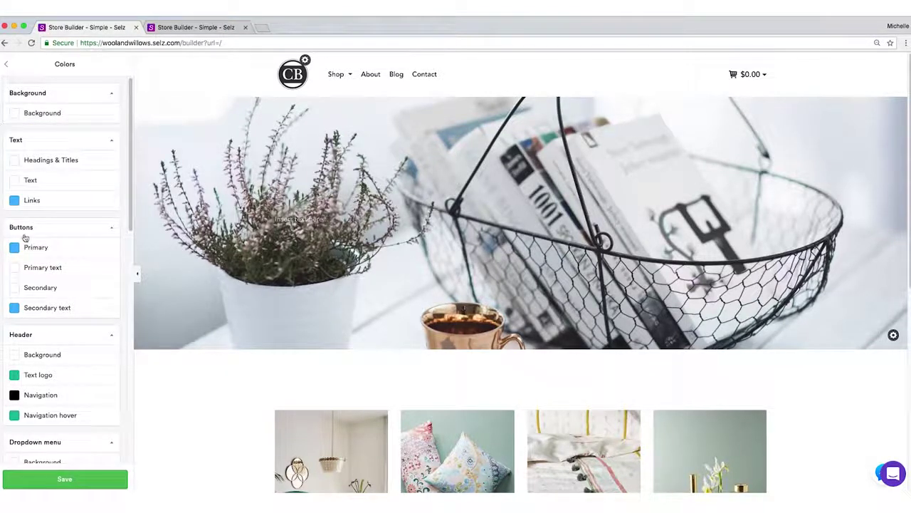
{"action": "left_click", "coordinate": [84, 479]}
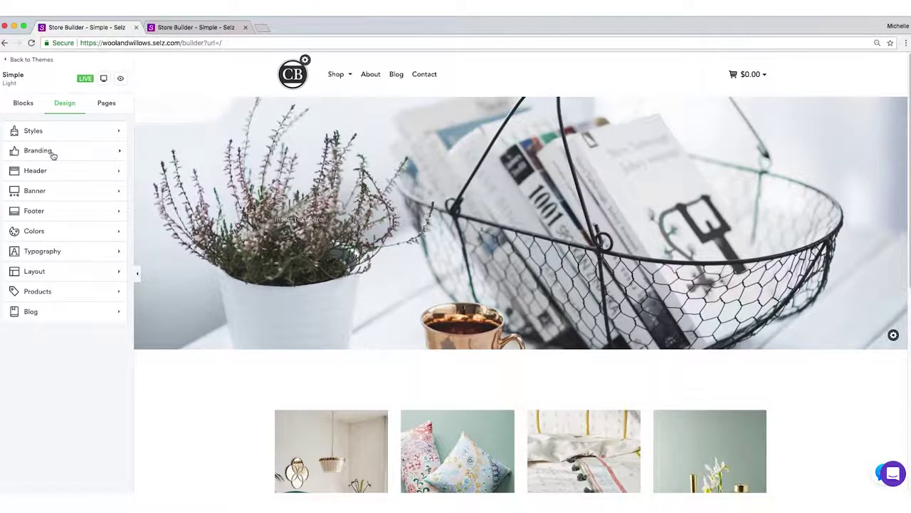
Reduce the store logo's display size to about a quarter of its range in the branding settings and save.
{"action": "left_click", "coordinate": [42, 151]}
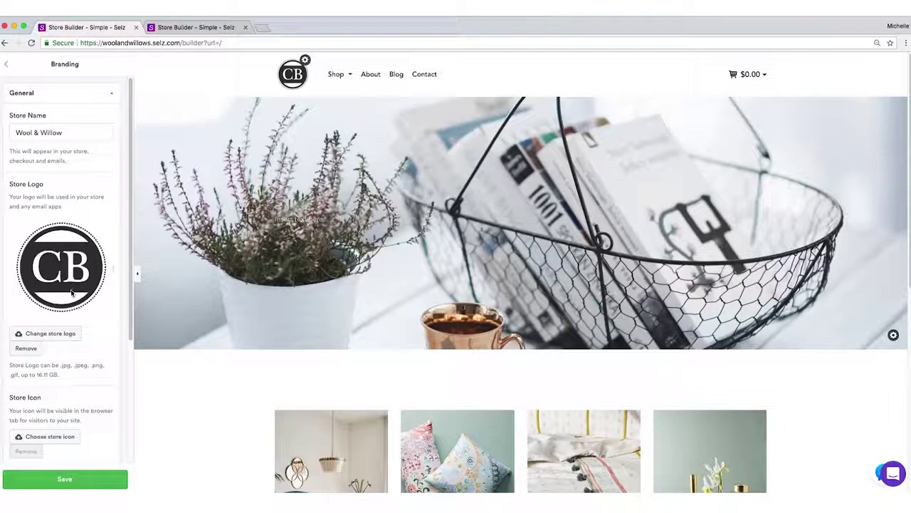
{"action": "scroll", "coordinate": [62, 287], "scroll_direction": "down", "scroll_amount": 1}
{"action": "scroll", "coordinate": [62, 286], "scroll_direction": "down", "scroll_amount": 2}
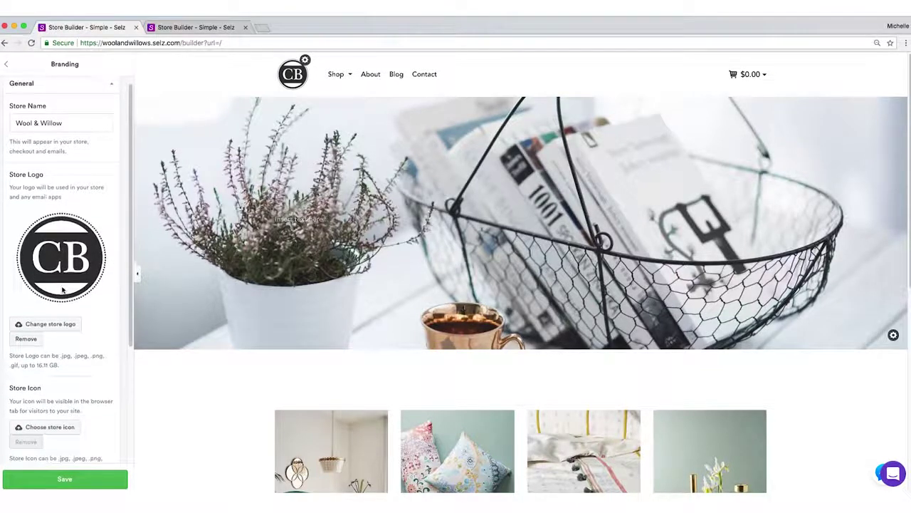
{"action": "scroll", "coordinate": [77, 359], "scroll_direction": "down", "scroll_amount": 2}
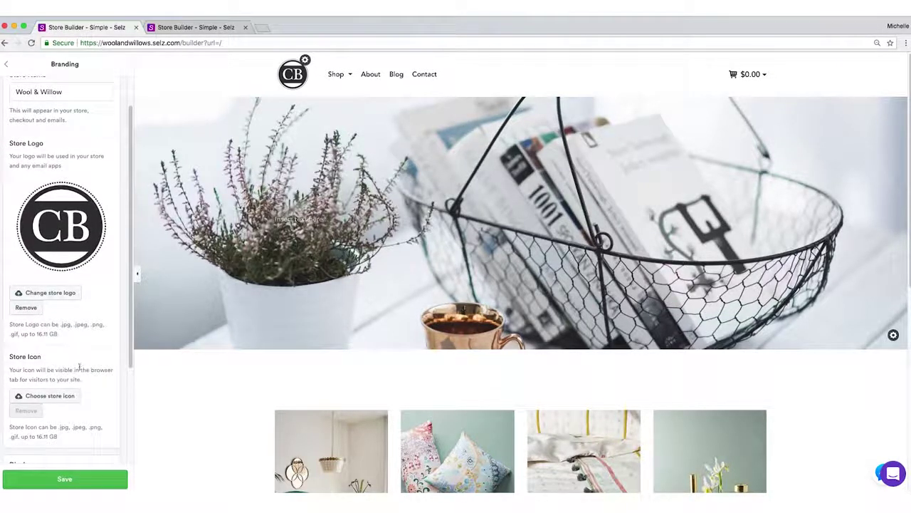
{"action": "scroll", "coordinate": [84, 377], "scroll_direction": "down", "scroll_amount": 2}
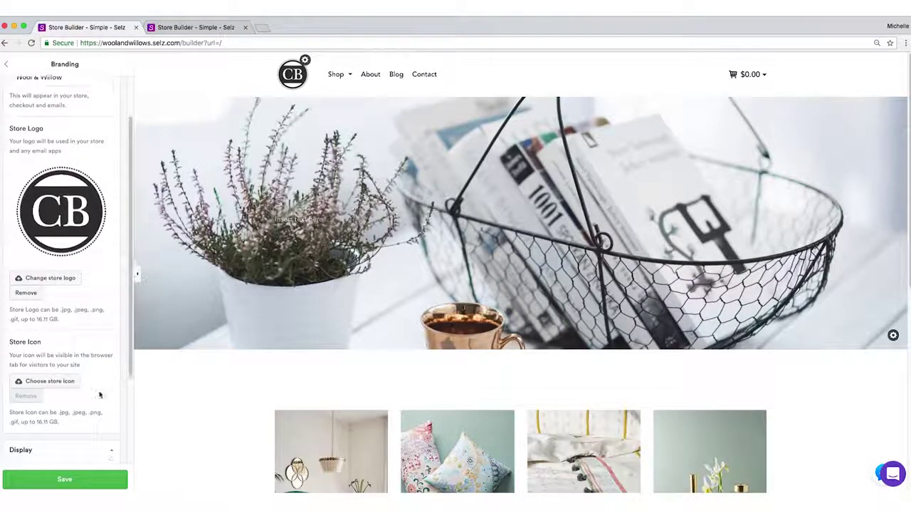
{"action": "scroll", "coordinate": [103, 401], "scroll_direction": "down", "scroll_amount": 3}
{"action": "scroll", "coordinate": [102, 405], "scroll_direction": "down", "scroll_amount": 4}
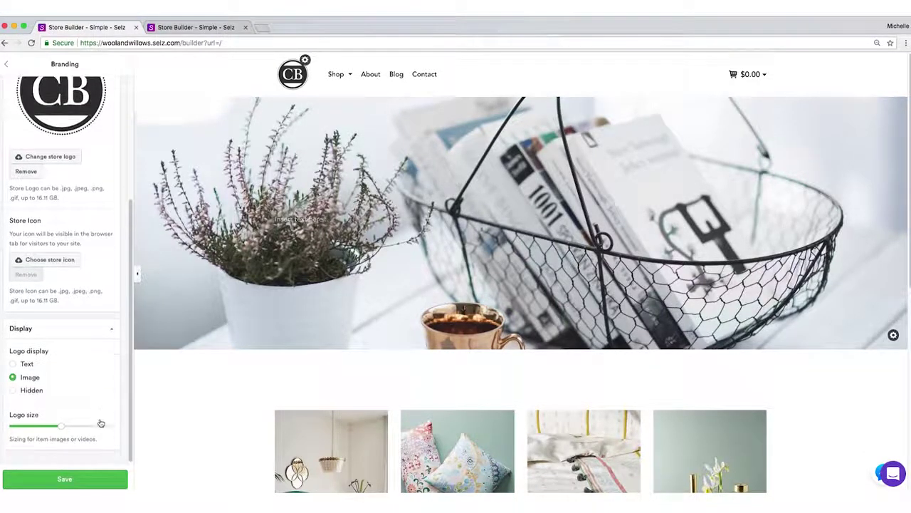
{"action": "left_click_drag", "start_coordinate": [61, 425], "coordinate": [36, 426]}
{"action": "left_click", "coordinate": [71, 481]}
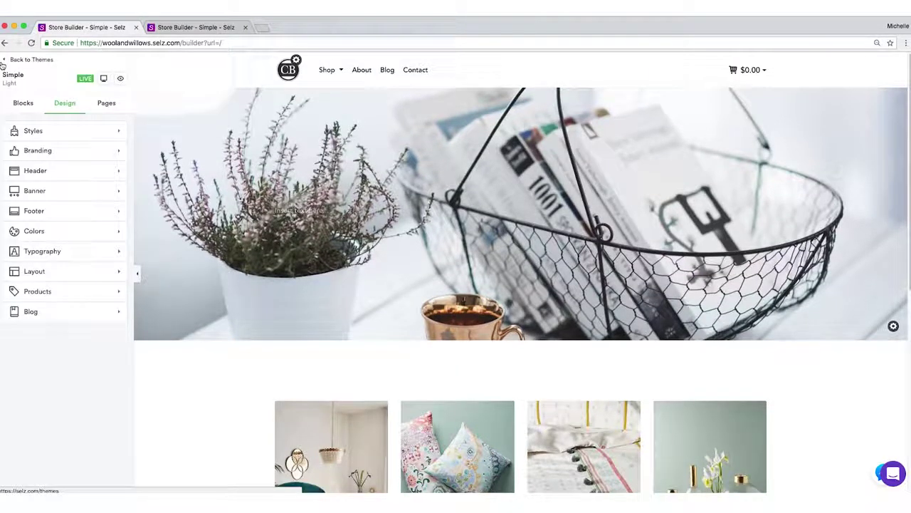
Set the header's logo position to Center and save the design settings.
{"action": "left_click", "coordinate": [36, 170]}
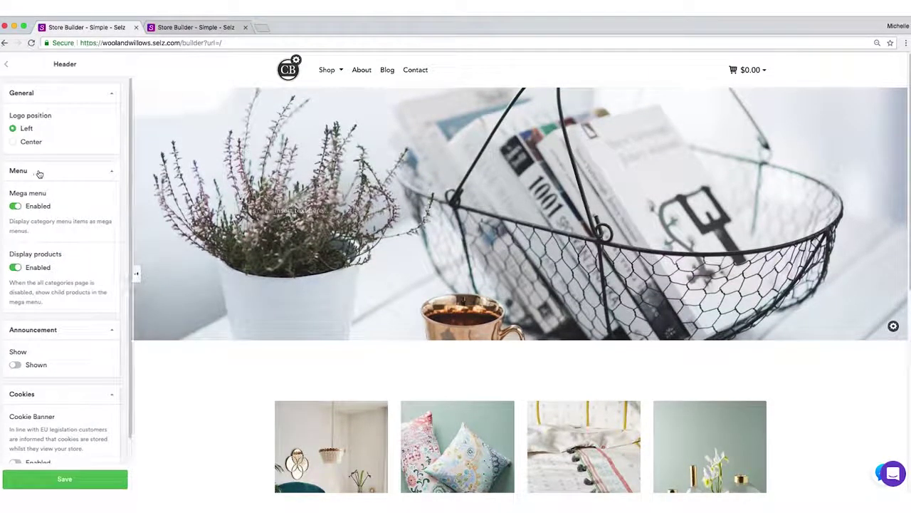
{"action": "left_click", "coordinate": [16, 143]}
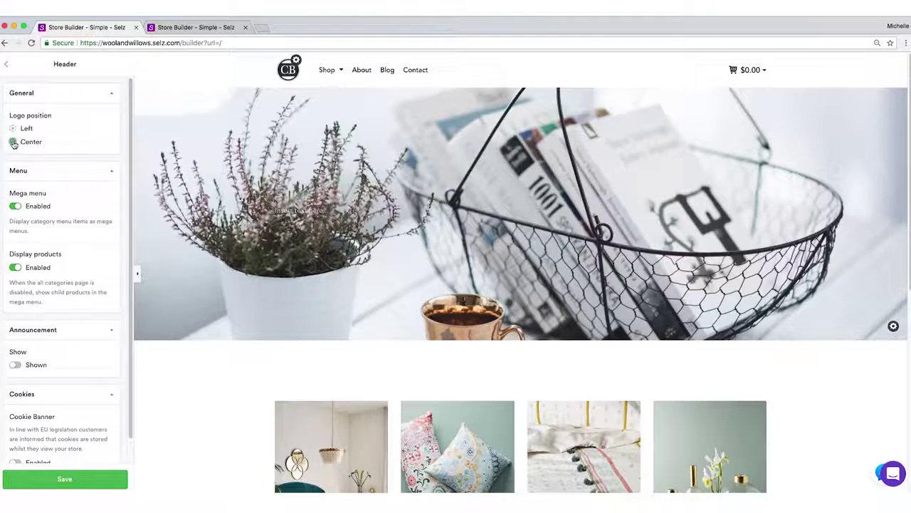
{"action": "left_click", "coordinate": [84, 484]}
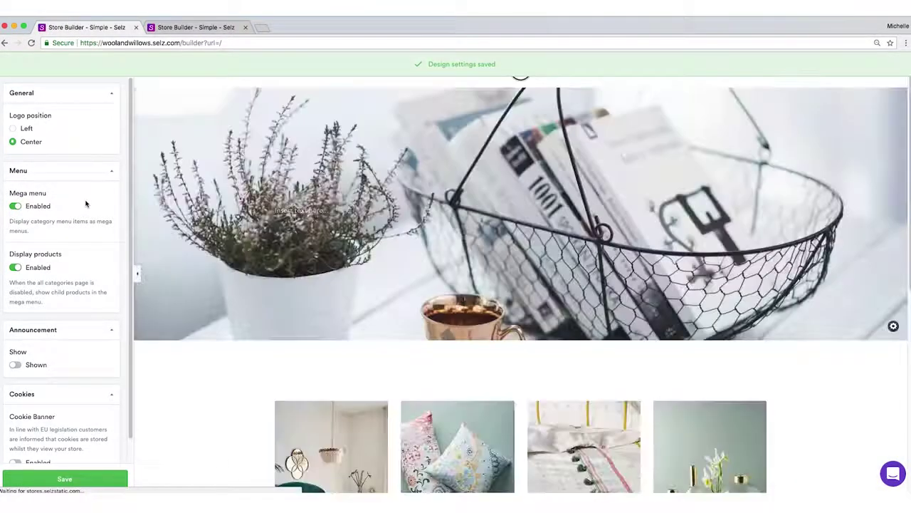
Show a header announcement reading "Use promo code FREESHIP at checkout for free shipping on your entire purchase!" and save.
{"action": "scroll", "coordinate": [82, 227], "scroll_direction": "down", "scroll_amount": 1}
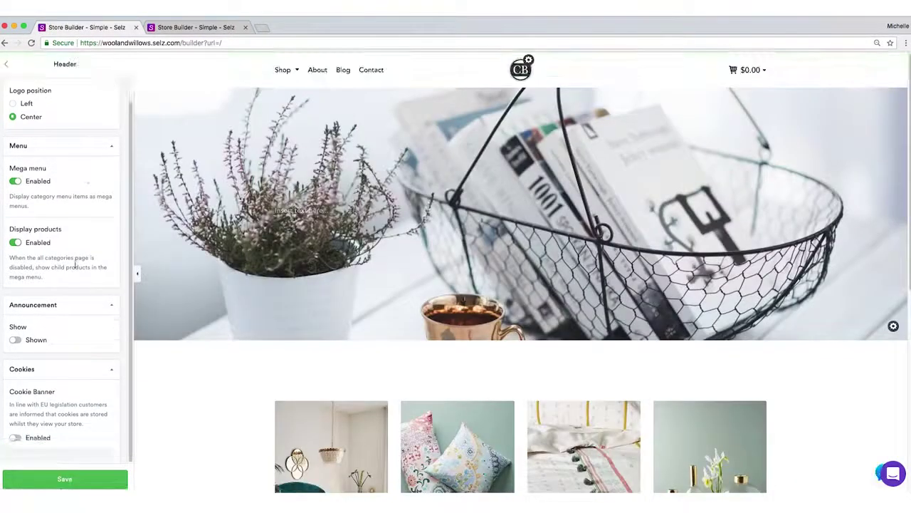
{"action": "left_click", "coordinate": [15, 340]}
{"action": "scroll", "coordinate": [91, 401], "scroll_direction": "down", "scroll_amount": 1}
{"action": "scroll", "coordinate": [91, 401], "scroll_direction": "down", "scroll_amount": 5}
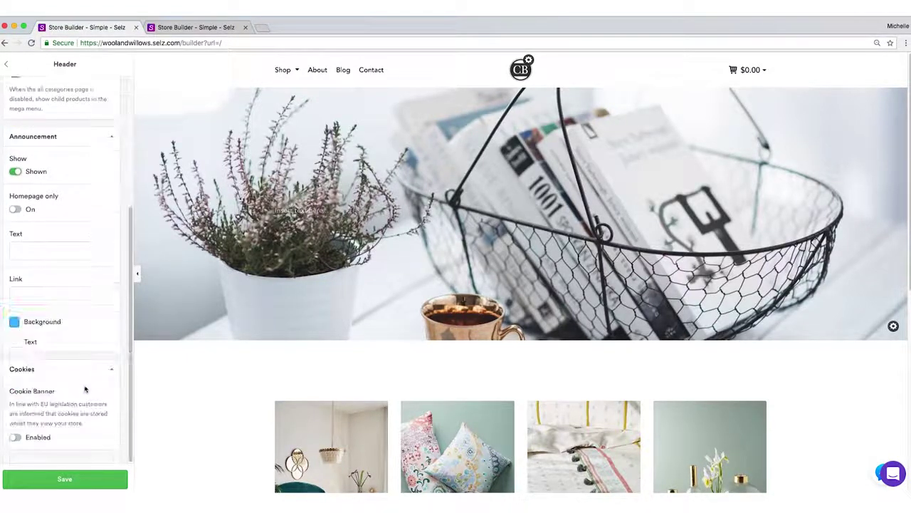
{"action": "left_click", "coordinate": [51, 254]}
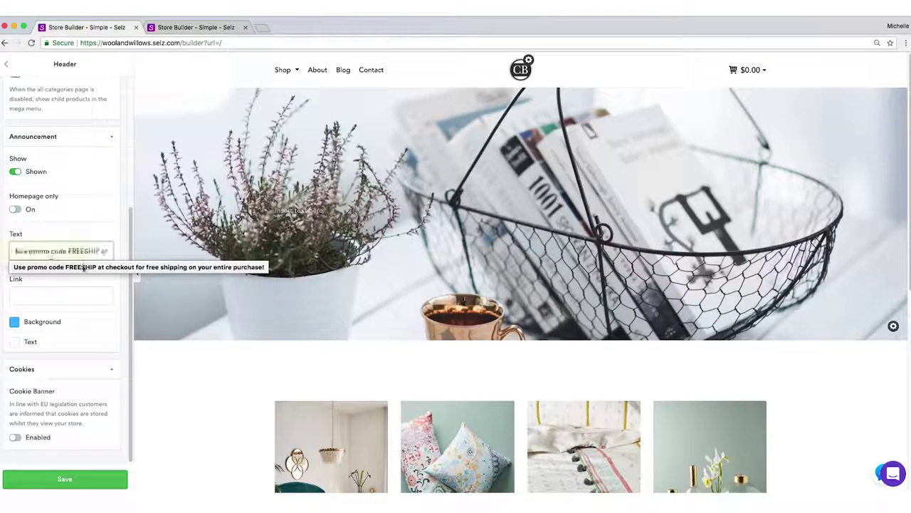
{"action": "left_click", "coordinate": [81, 267]}
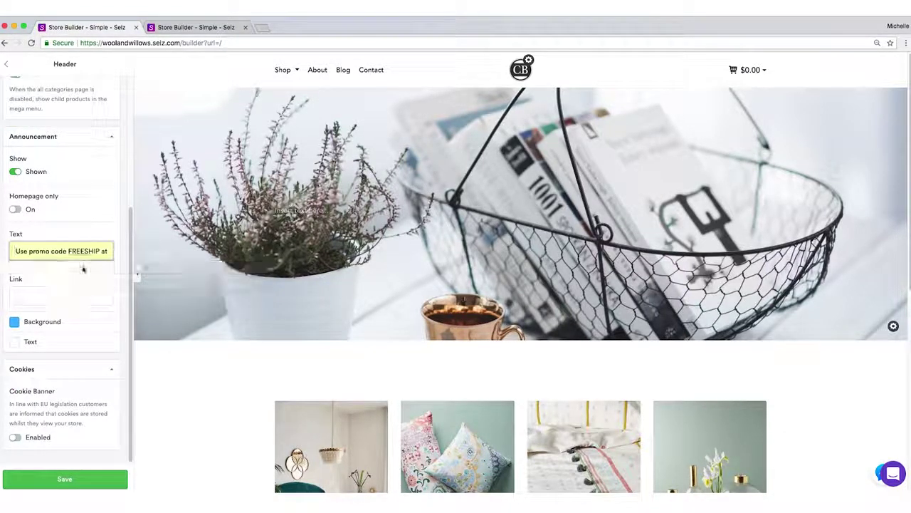
{"action": "left_click", "coordinate": [77, 481]}
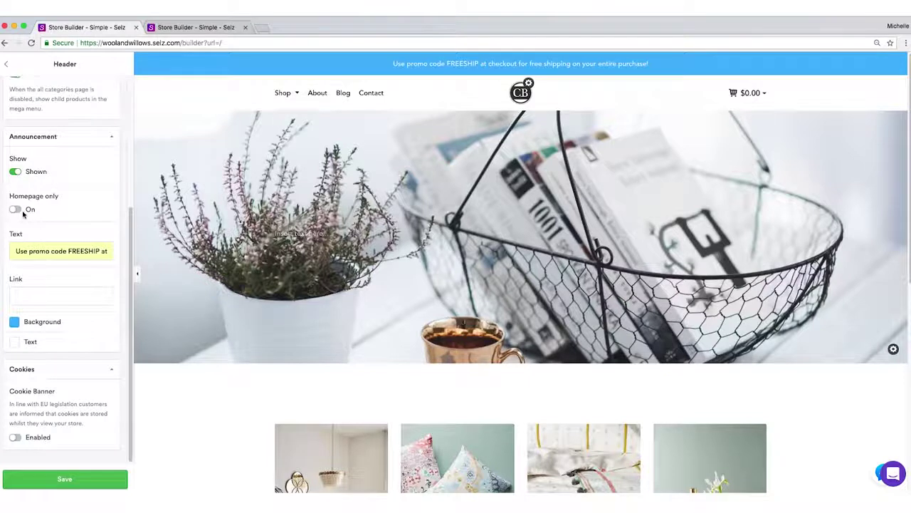
Hide the header announcement, enable the cookie banner, and save the header settings.
{"action": "left_click", "coordinate": [15, 172]}
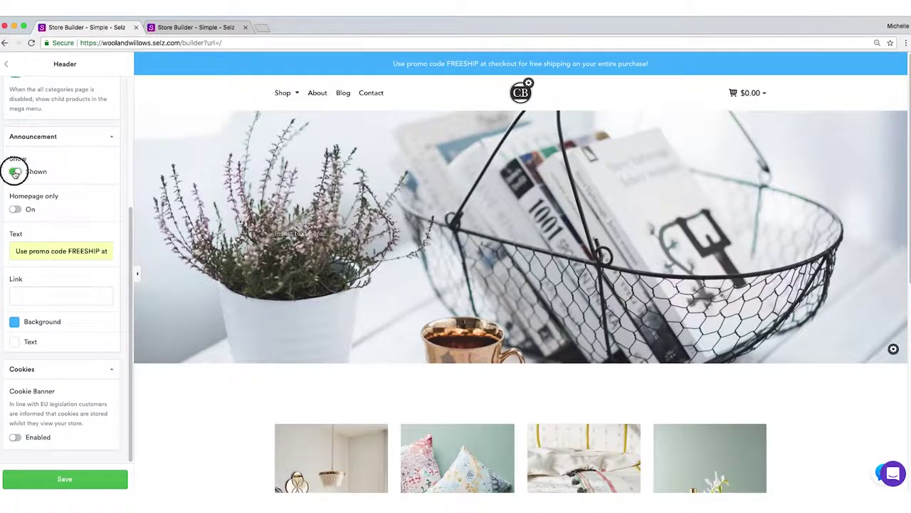
{"action": "left_click", "coordinate": [15, 437]}
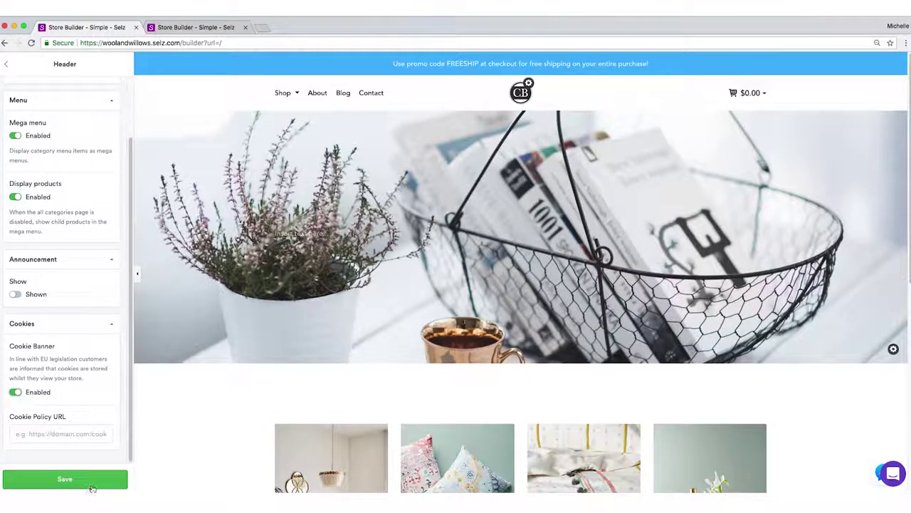
{"action": "left_click", "coordinate": [89, 483]}
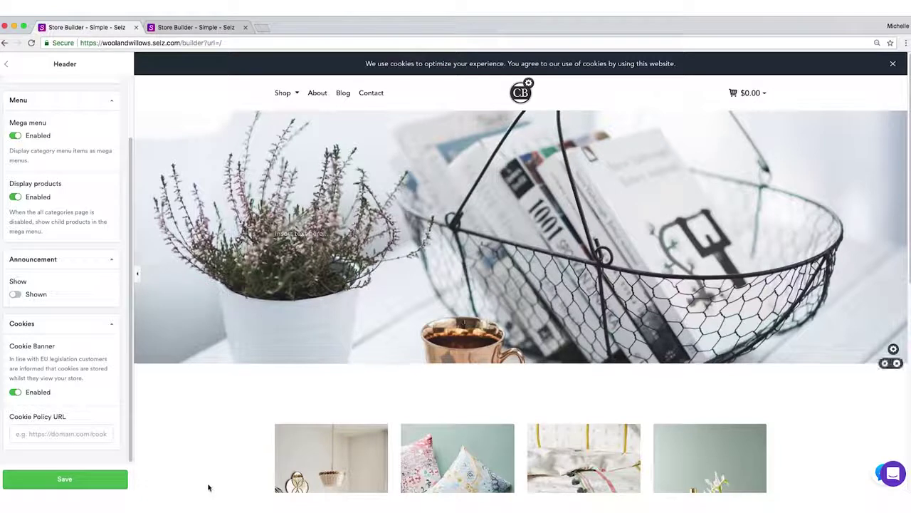
{"action": "left_click", "coordinate": [71, 481]}
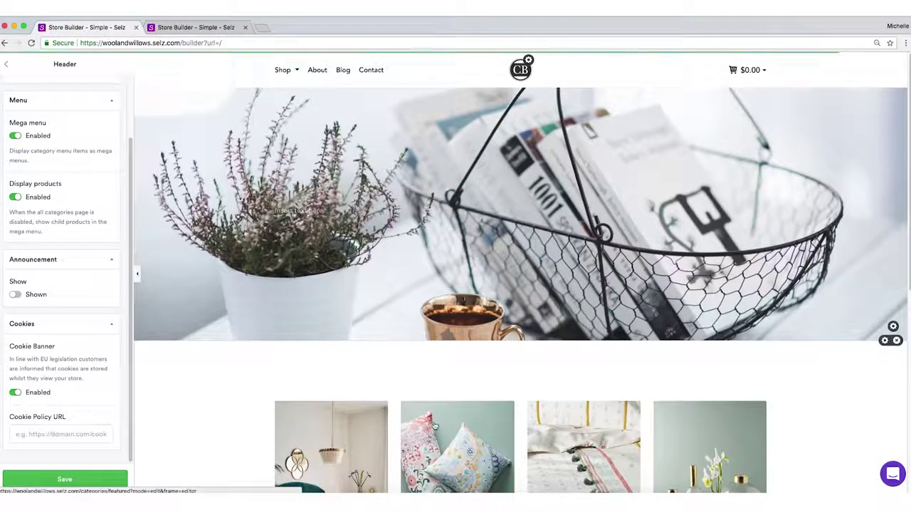
{"action": "left_click", "coordinate": [6, 64]}
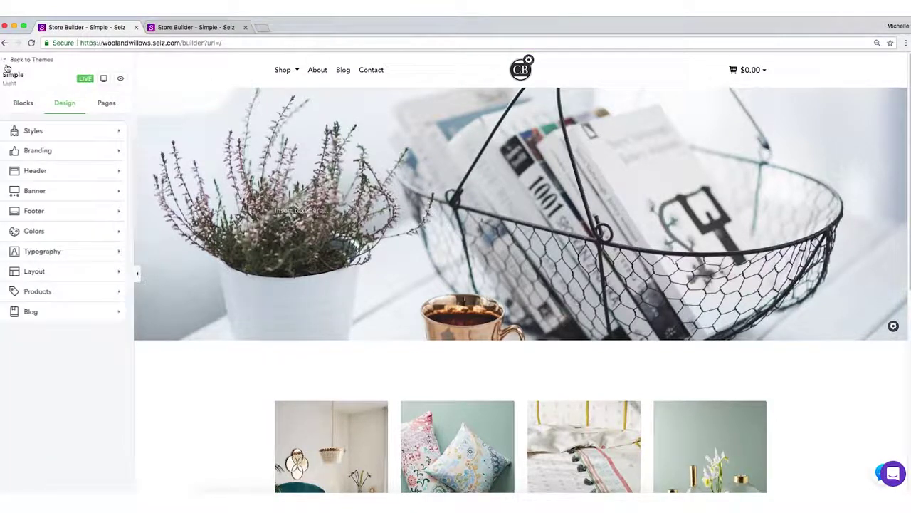
Open the homepage's block list and look over the page from the banner to the category list.
{"action": "left_click", "coordinate": [23, 103]}
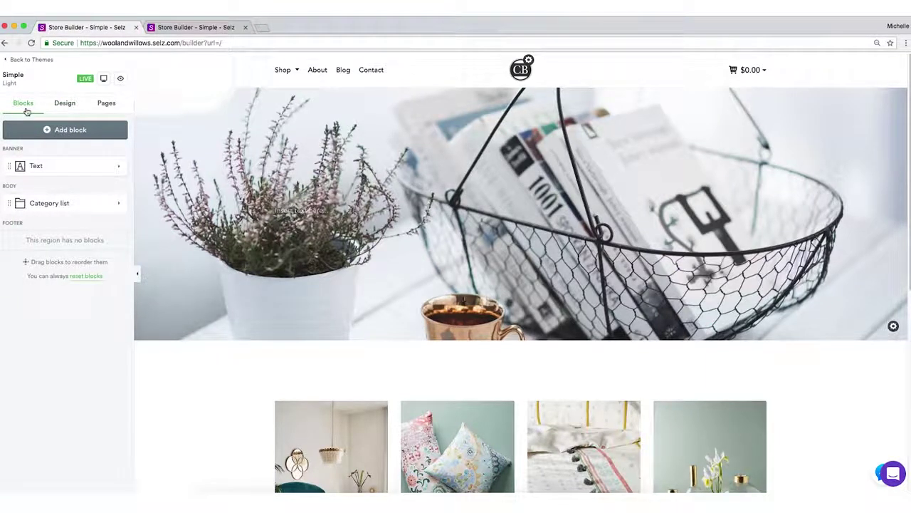
{"action": "scroll", "coordinate": [324, 244], "scroll_direction": "down", "scroll_amount": 1}
{"action": "scroll", "coordinate": [324, 244], "scroll_direction": "down", "scroll_amount": 2}
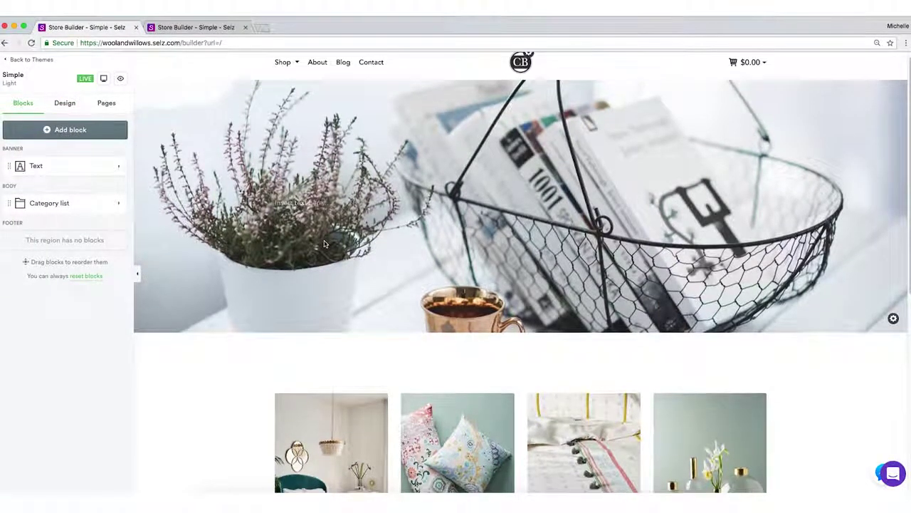
{"action": "scroll", "coordinate": [324, 246], "scroll_direction": "down", "scroll_amount": 5}
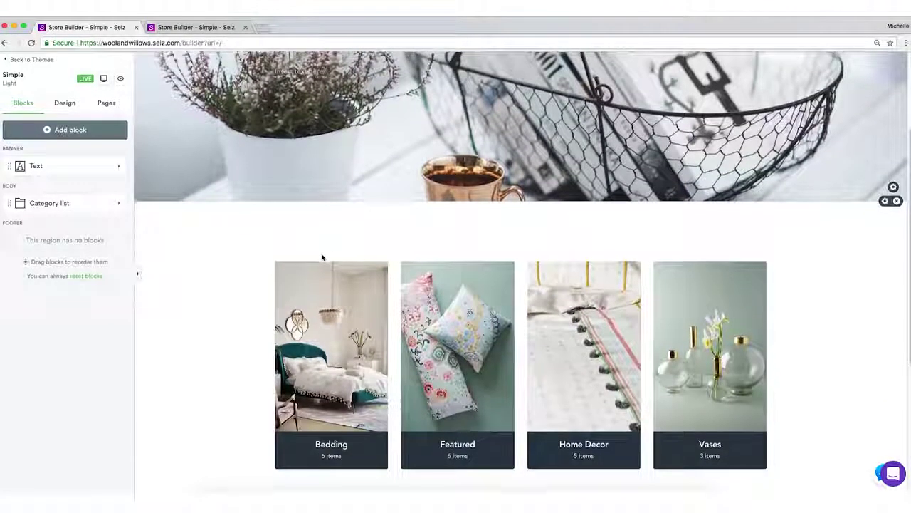
{"action": "scroll", "coordinate": [321, 256], "scroll_direction": "down", "scroll_amount": 2}
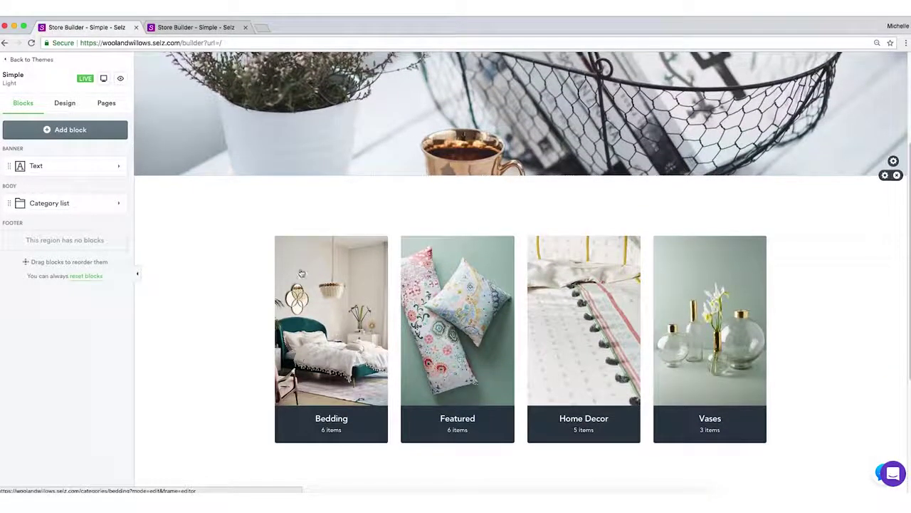
Add a Text block to the homepage body between the banner and the category list.
{"action": "scroll", "coordinate": [251, 308], "scroll_direction": "down", "scroll_amount": 6}
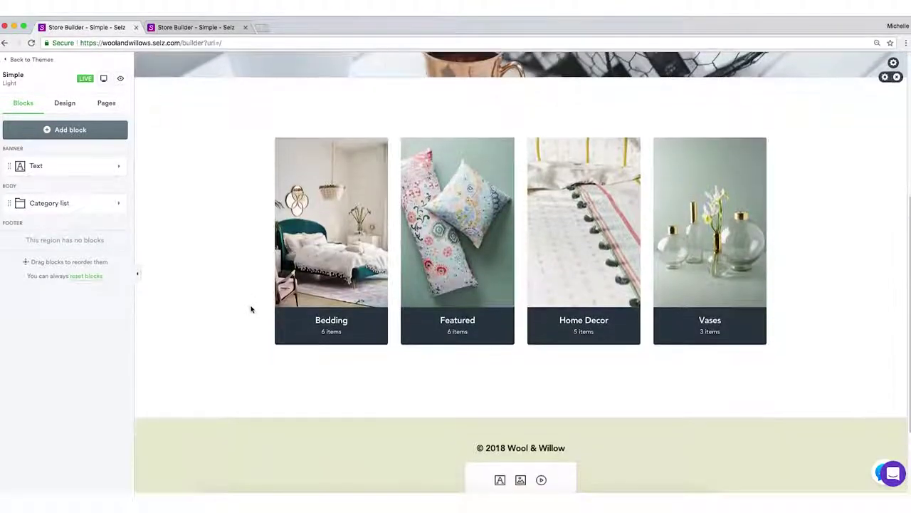
{"action": "scroll", "coordinate": [331, 356], "scroll_direction": "down", "scroll_amount": 3}
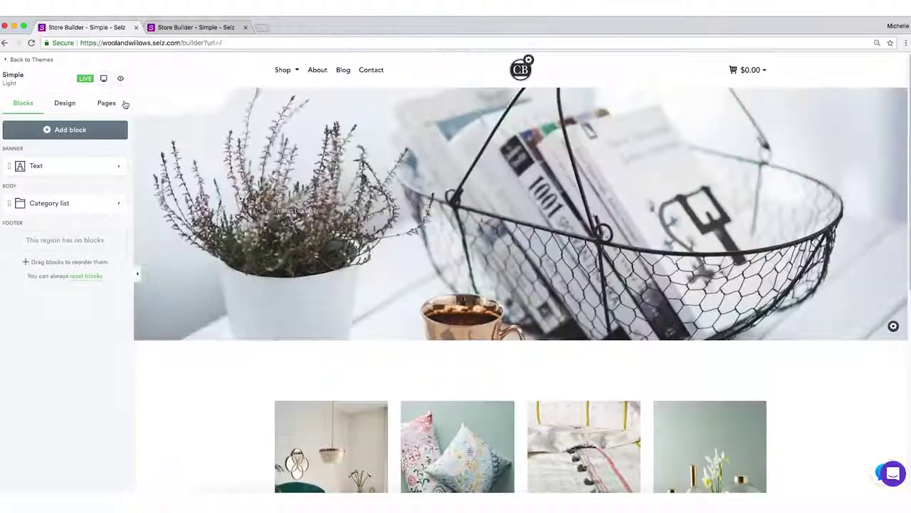
{"action": "left_click", "coordinate": [71, 134]}
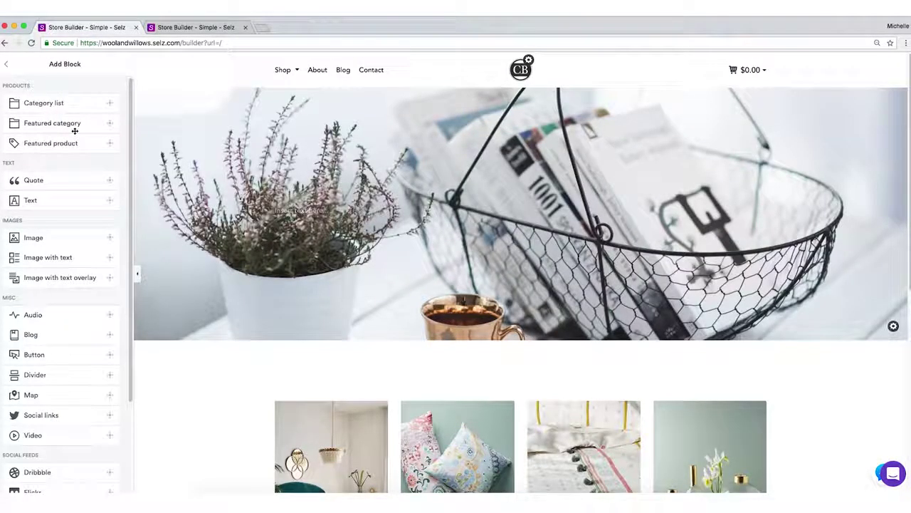
{"action": "left_click_drag", "start_coordinate": [33, 200], "coordinate": [506, 214]}
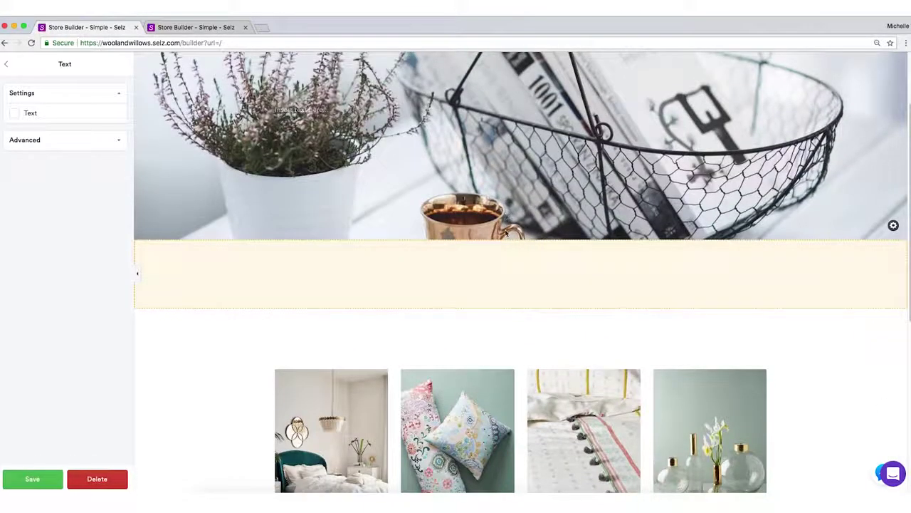
Set the new text block's text color to black and save the block settings.
{"action": "left_click", "coordinate": [498, 292]}
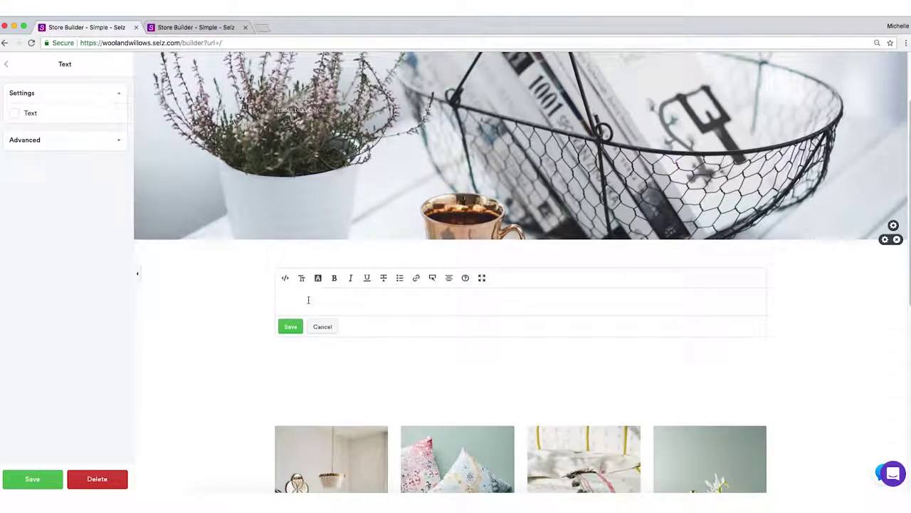
{"action": "left_click", "coordinate": [14, 112]}
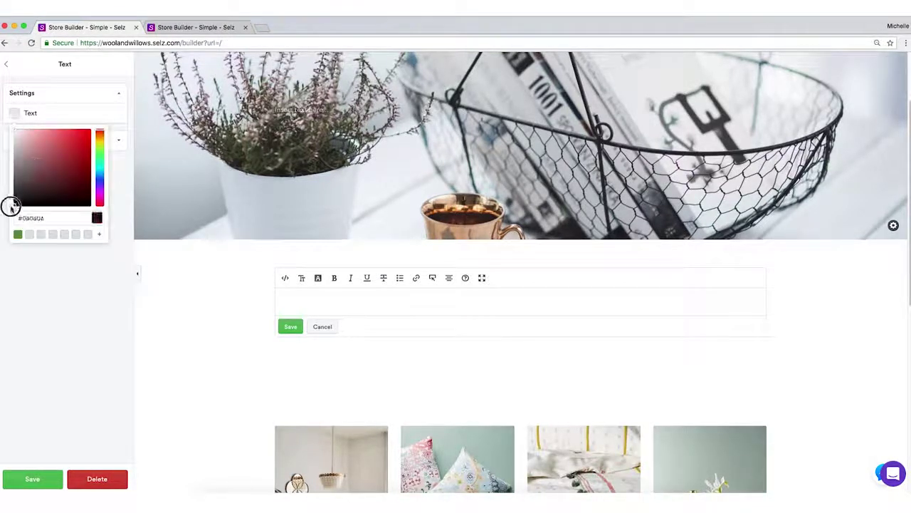
{"action": "left_click_drag", "start_coordinate": [10, 206], "coordinate": [10, 213]}
{"action": "left_click", "coordinate": [310, 302]}
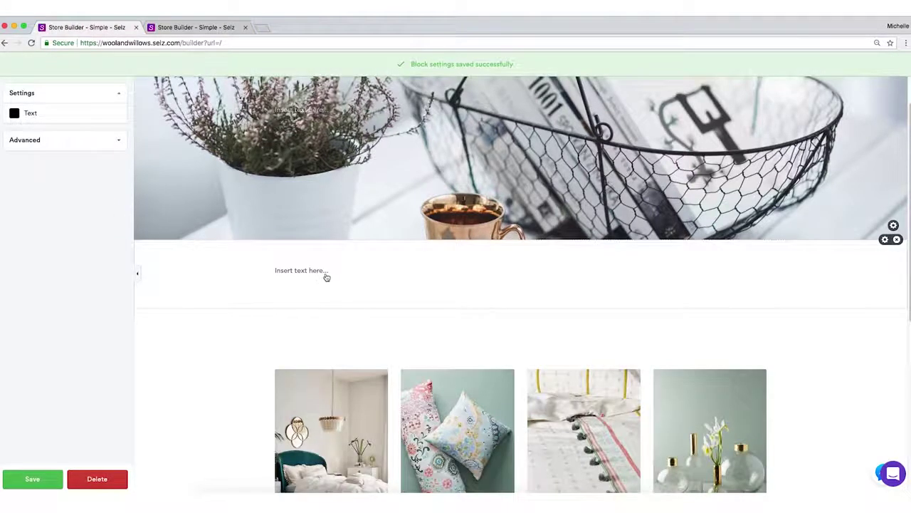
Replace the block's placeholder text with "Sample text here!" and format it as a large heading.
{"action": "left_click", "coordinate": [327, 273]}
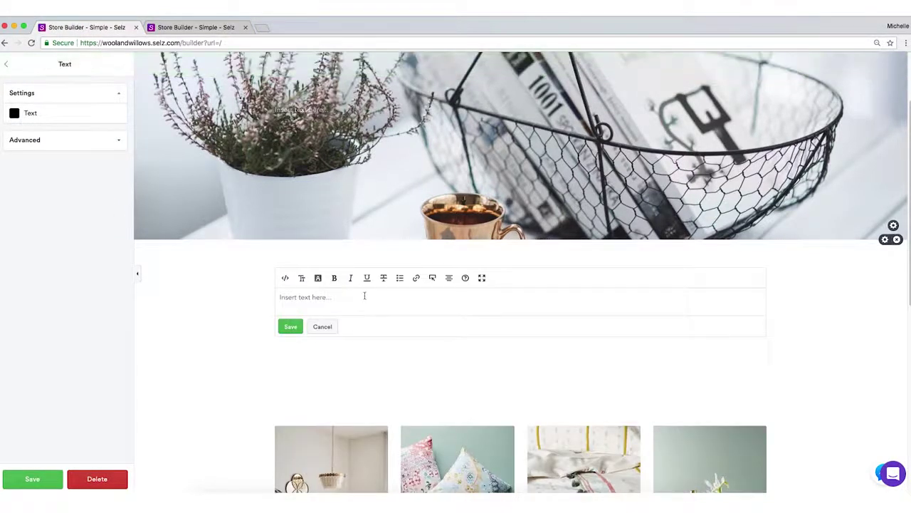
{"action": "type", "text": "Sample text here!"}
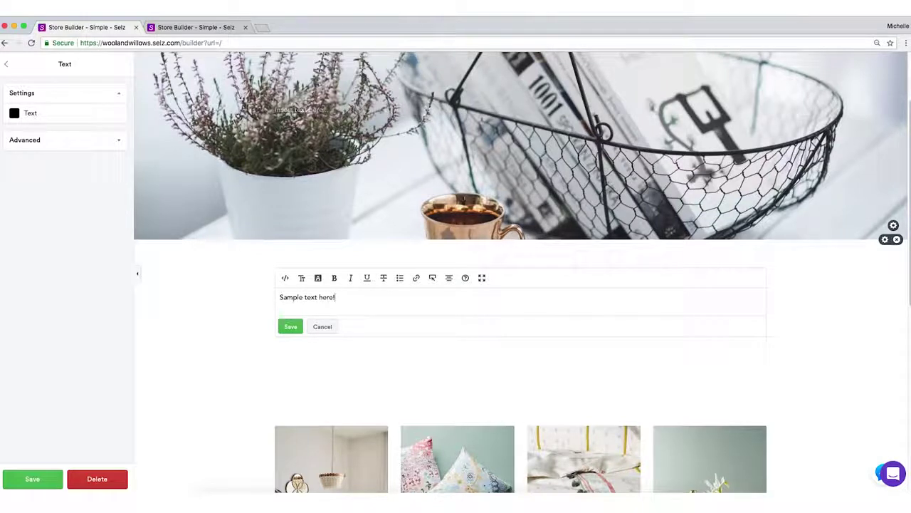
{"action": "left_click", "coordinate": [301, 279]}
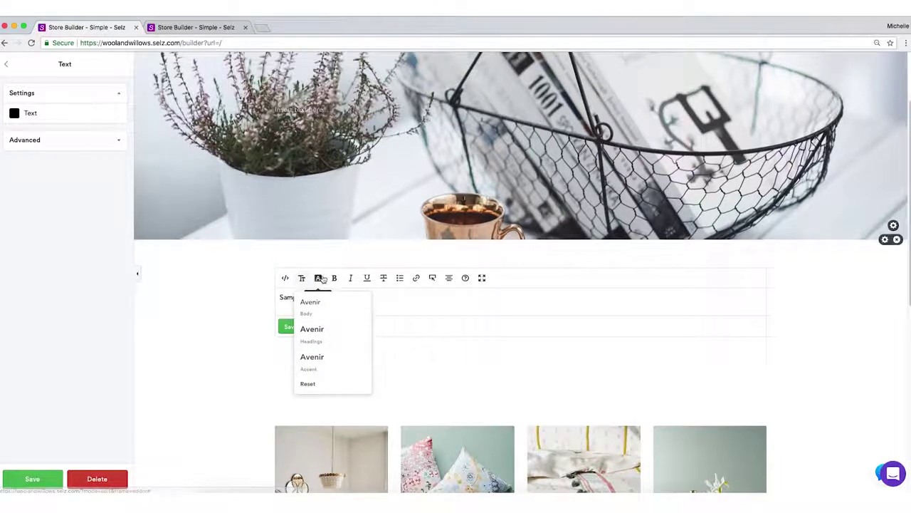
{"action": "left_click", "coordinate": [319, 278]}
{"action": "left_click", "coordinate": [333, 318]}
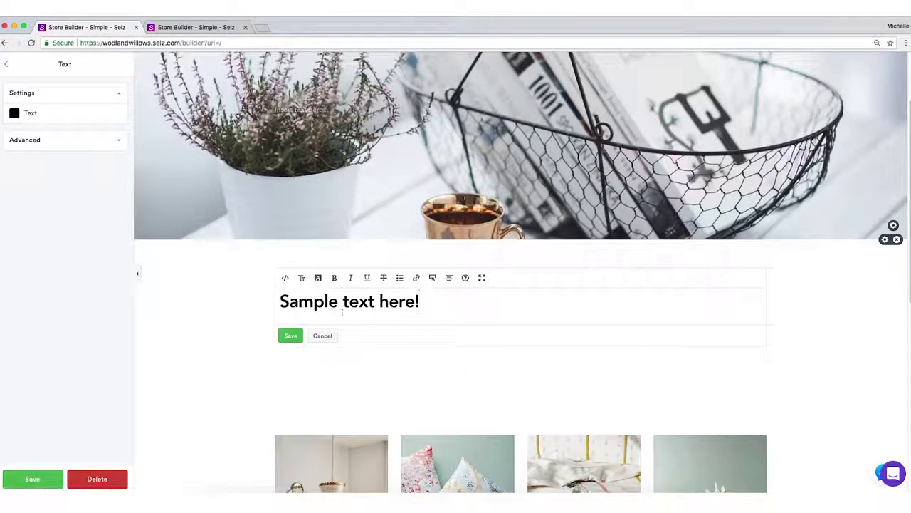
Try bold on the sample heading, underline it, and save the text.
{"action": "left_click", "coordinate": [334, 278]}
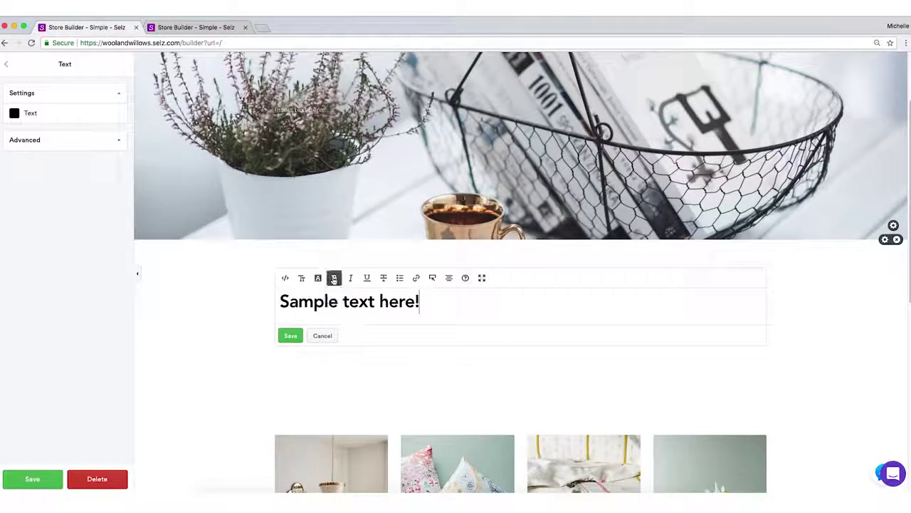
{"action": "left_click_drag", "start_coordinate": [421, 302], "coordinate": [267, 282]}
{"action": "left_click", "coordinate": [368, 278]}
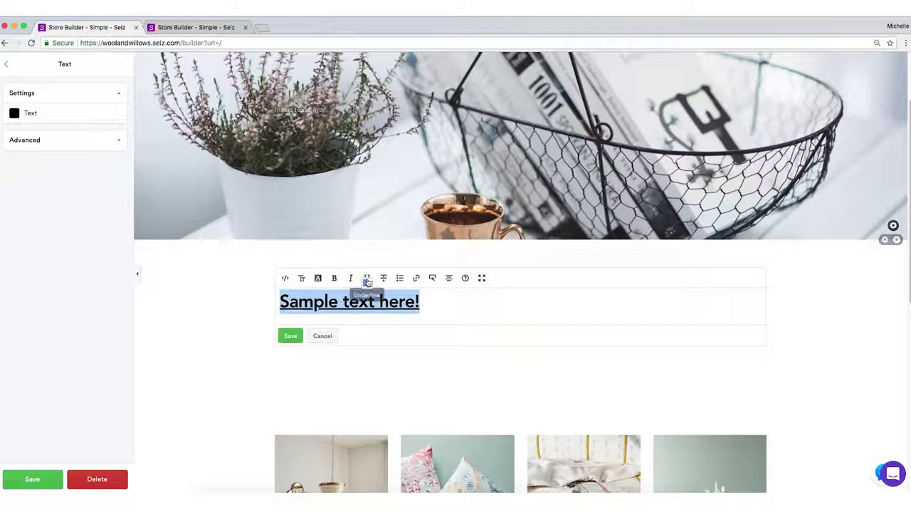
{"action": "left_click", "coordinate": [450, 313]}
{"action": "left_click", "coordinate": [290, 337]}
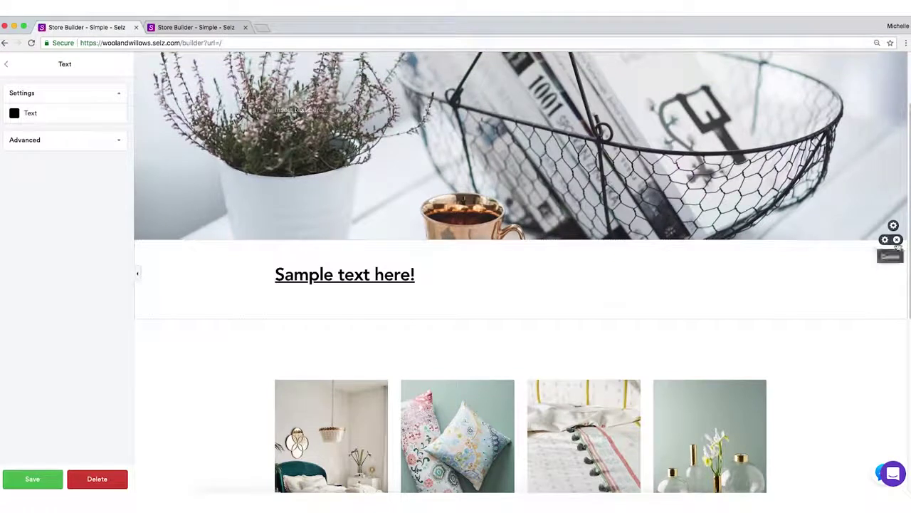
Delete the sample text block from the homepage body.
{"action": "left_click", "coordinate": [897, 241]}
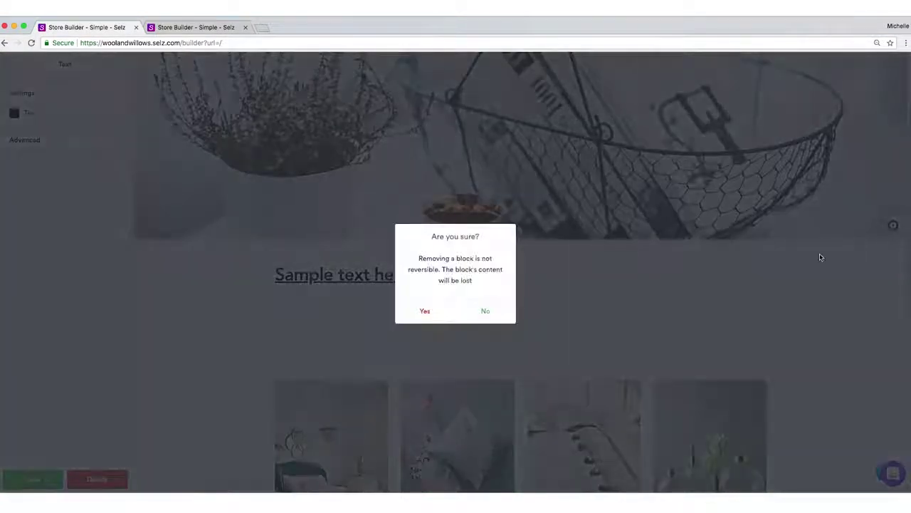
{"action": "left_click", "coordinate": [437, 314]}
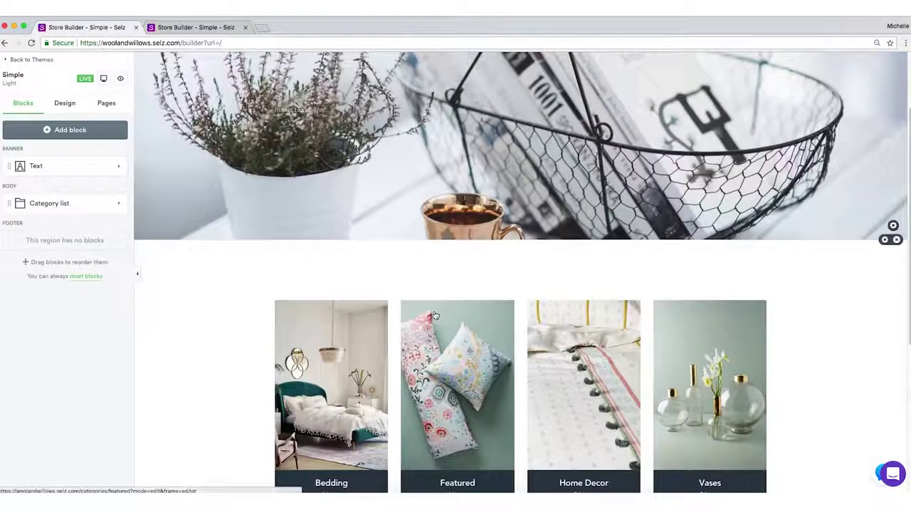
Look through the block types available to add, and look over the homepage down to its footer.
{"action": "left_click", "coordinate": [65, 136]}
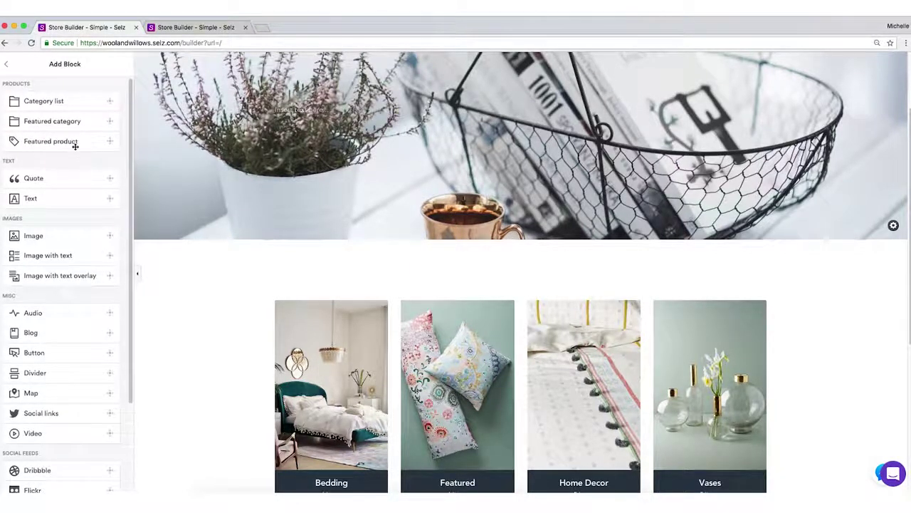
{"action": "scroll", "coordinate": [90, 198], "scroll_direction": "down", "scroll_amount": 1}
{"action": "scroll", "coordinate": [91, 197], "scroll_direction": "down", "scroll_amount": 2}
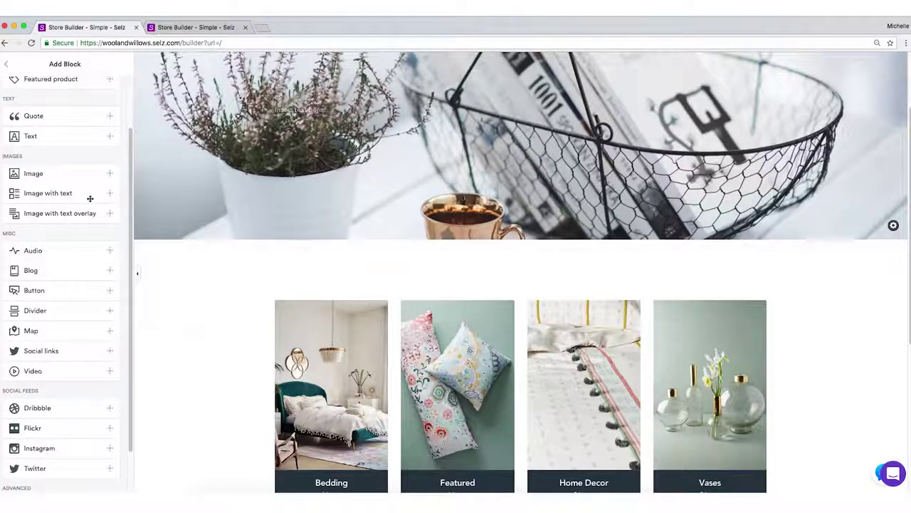
{"action": "scroll", "coordinate": [91, 204], "scroll_direction": "down", "scroll_amount": 1}
{"action": "scroll", "coordinate": [92, 203], "scroll_direction": "down", "scroll_amount": 1}
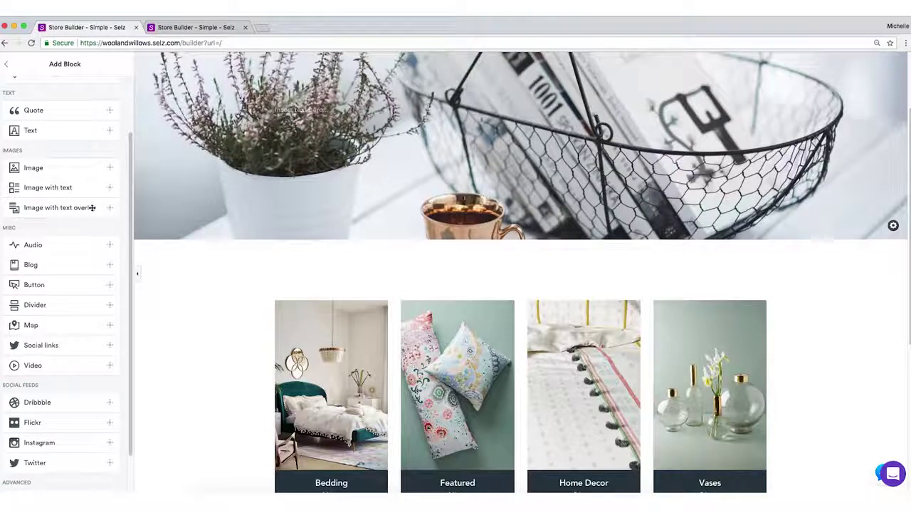
{"action": "scroll", "coordinate": [92, 208], "scroll_direction": "down", "scroll_amount": 3}
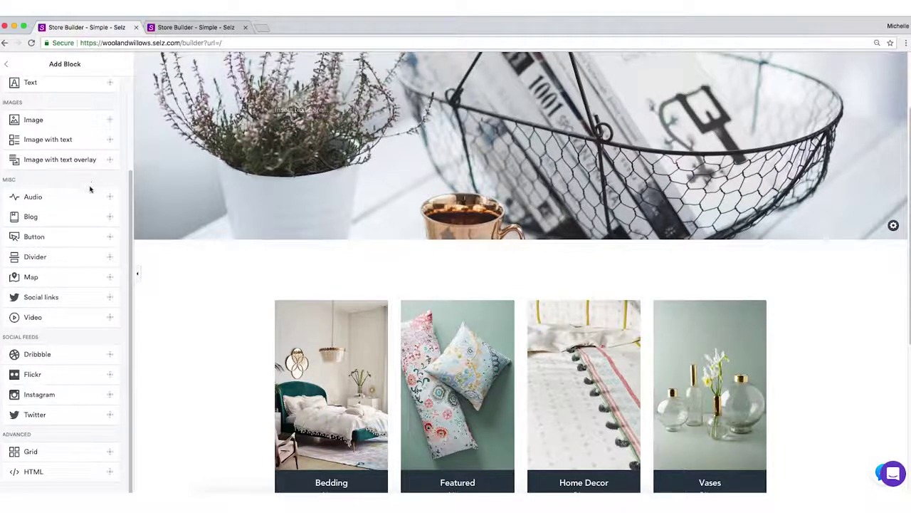
{"action": "scroll", "coordinate": [90, 188], "scroll_direction": "up", "scroll_amount": 5}
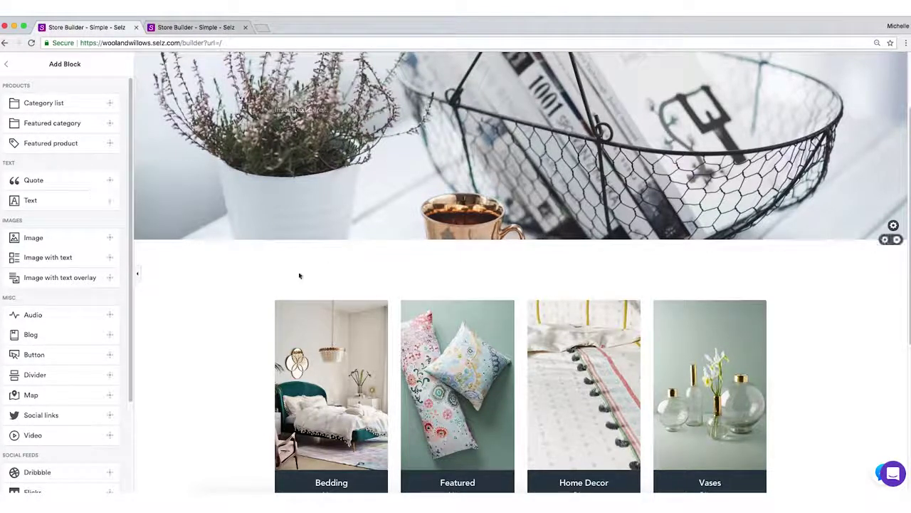
{"action": "scroll", "coordinate": [277, 294], "scroll_direction": "down", "scroll_amount": 5}
{"action": "scroll", "coordinate": [281, 341], "scroll_direction": "down", "scroll_amount": 3}
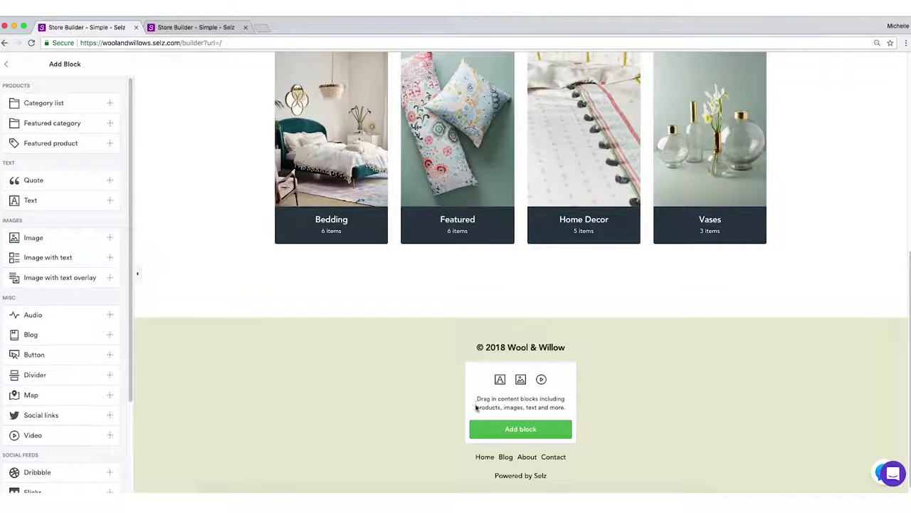
{"action": "scroll", "coordinate": [261, 264], "scroll_direction": "up", "scroll_amount": 6}
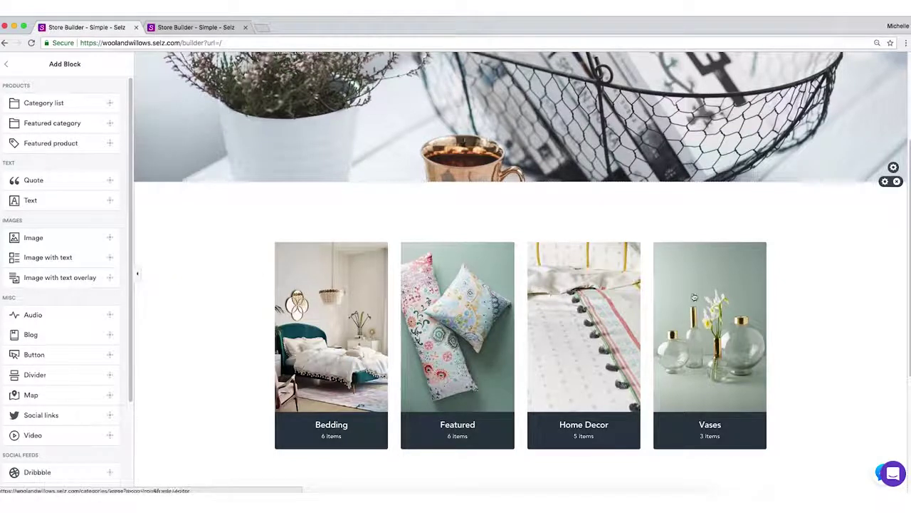
Add a Featured product block between the banner and the category list, with Ceramic Pots as its item.
{"action": "left_click_drag", "start_coordinate": [73, 144], "coordinate": [532, 207]}
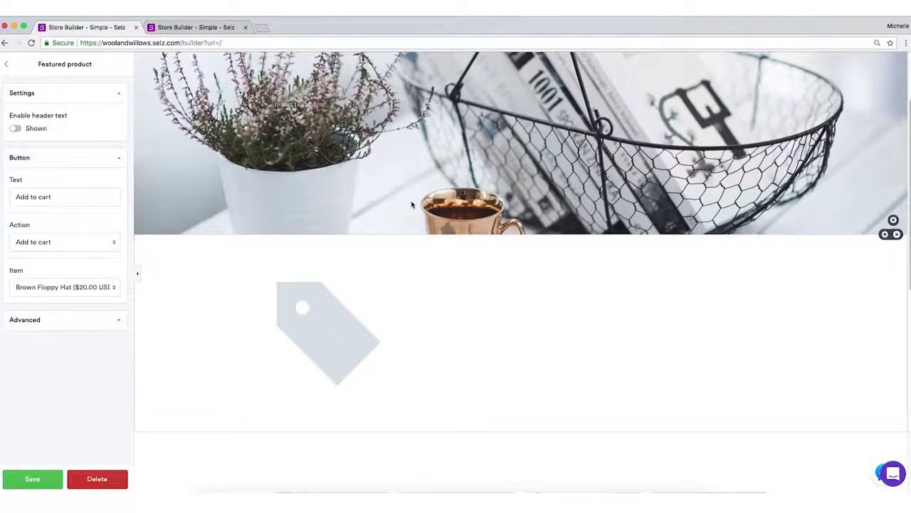
{"action": "left_click", "coordinate": [113, 287]}
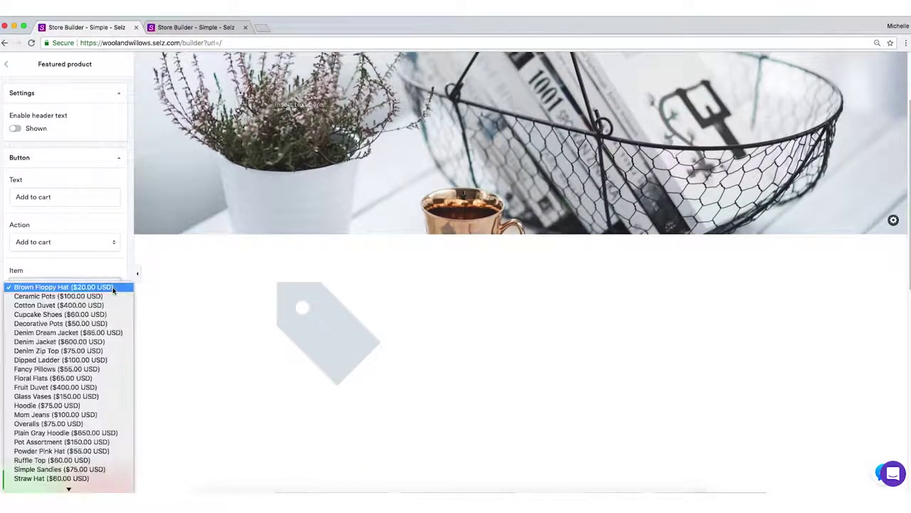
{"action": "left_click", "coordinate": [115, 296]}
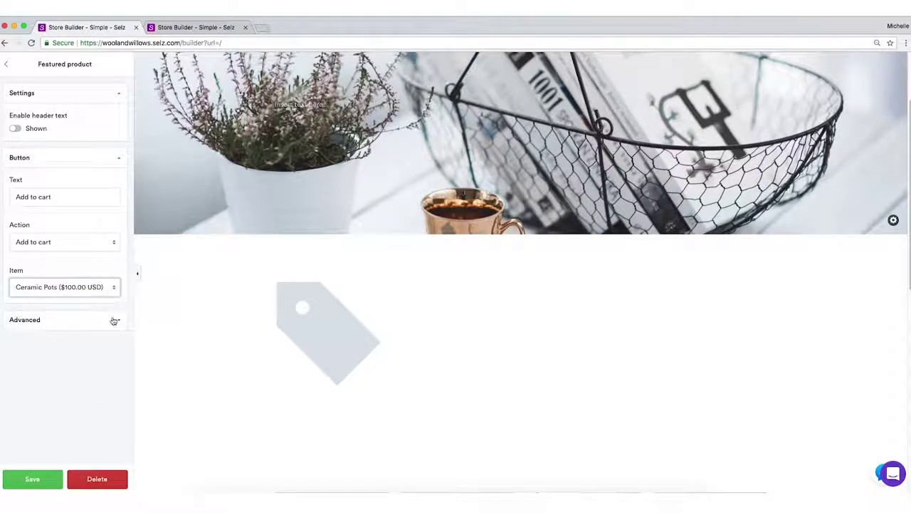
Increase the featured product block's height to about a quarter of its range and save the block.
{"action": "left_click", "coordinate": [118, 322]}
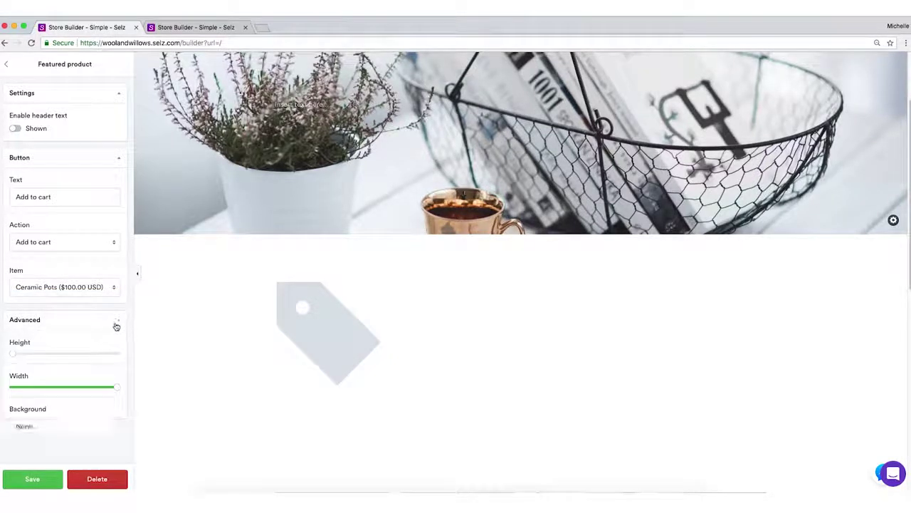
{"action": "mouse_move", "coordinate": [14, 358]}
{"action": "left_click_drag", "start_coordinate": [13, 358], "coordinate": [47, 358]}
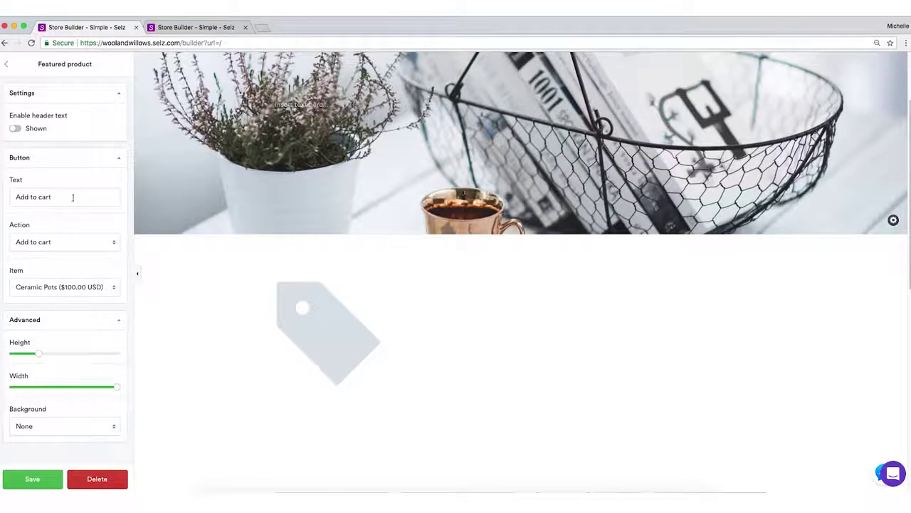
{"action": "left_click", "coordinate": [44, 480]}
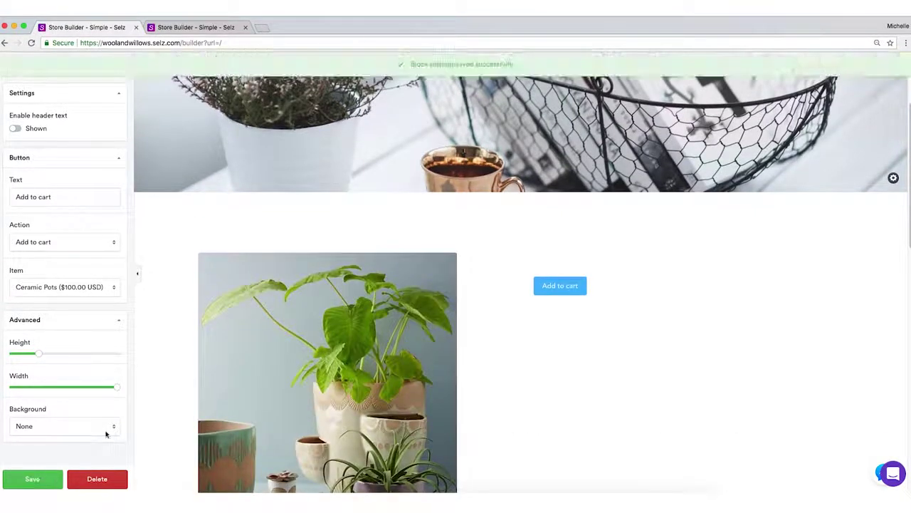
Set the featured product block's background color to a dark navy blue and save the block.
{"action": "scroll", "coordinate": [181, 365], "scroll_direction": "down", "scroll_amount": 2}
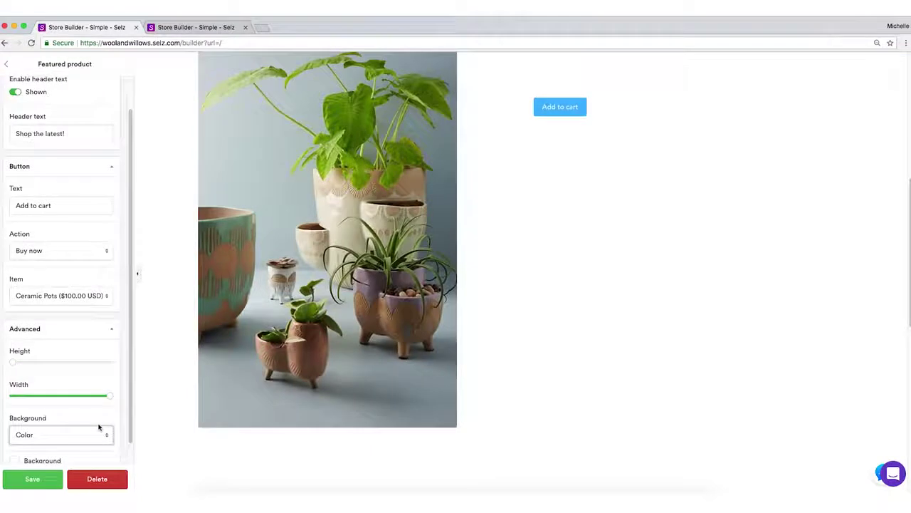
{"action": "scroll", "coordinate": [97, 428], "scroll_direction": "down", "scroll_amount": 1}
{"action": "left_click", "coordinate": [16, 443]}
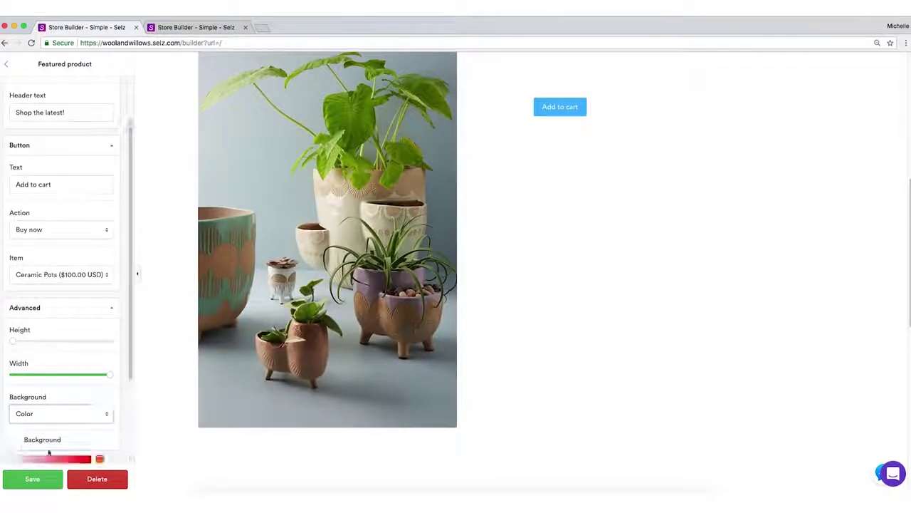
{"action": "scroll", "coordinate": [111, 392], "scroll_direction": "down", "scroll_amount": 4}
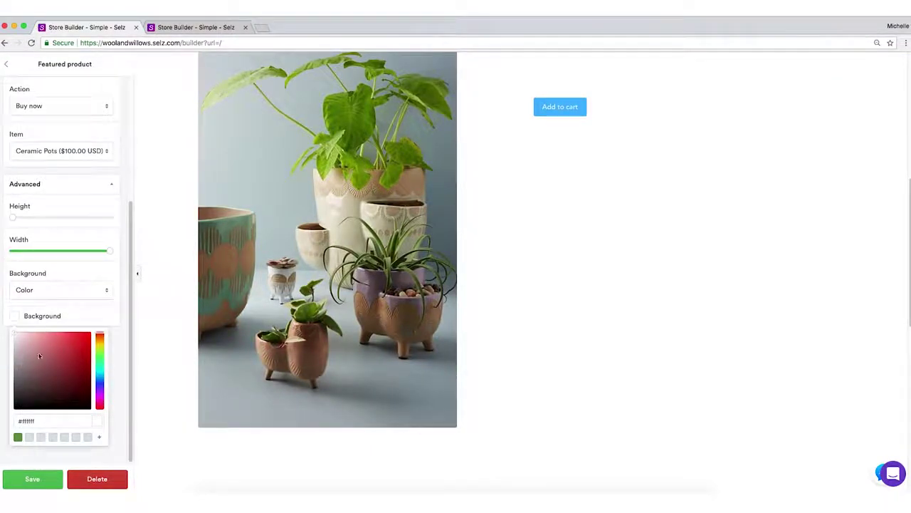
{"action": "left_click", "coordinate": [103, 380]}
{"action": "left_click", "coordinate": [71, 381]}
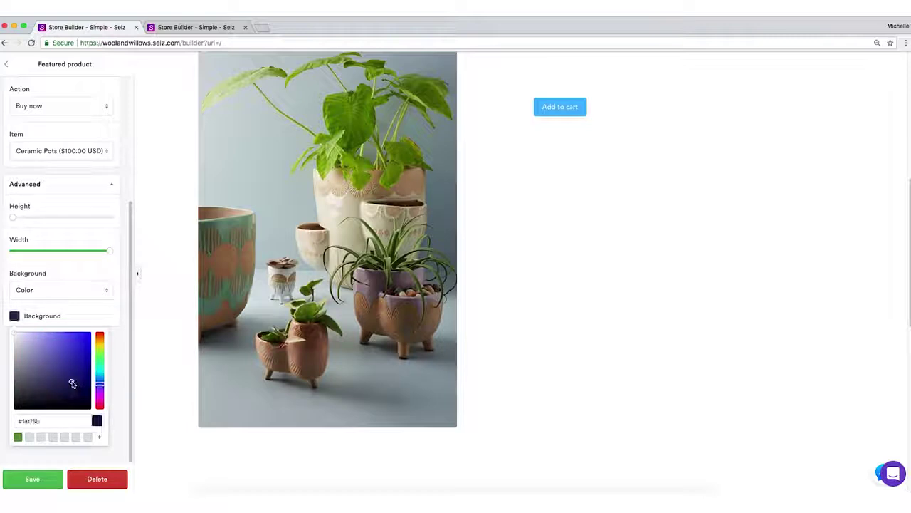
{"action": "left_click", "coordinate": [49, 480]}
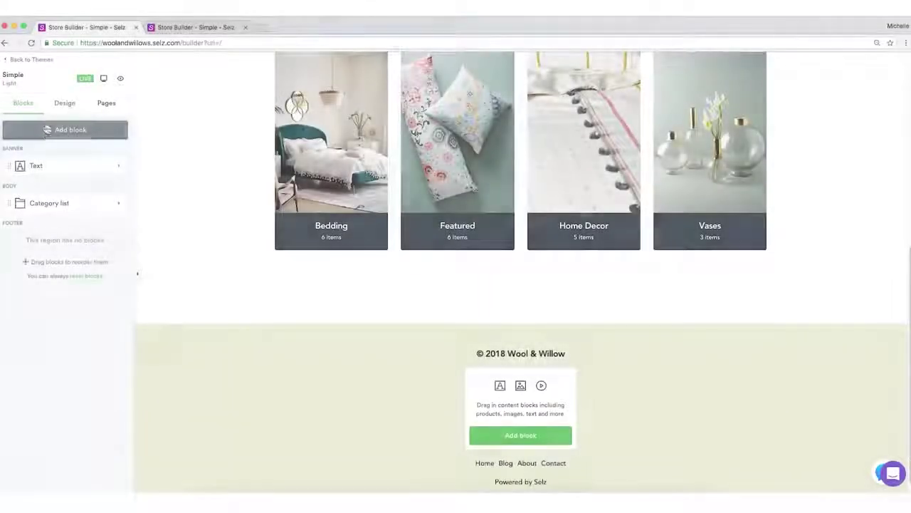
Add a Featured category block below the category list and enable its header text.
{"action": "left_click", "coordinate": [57, 129]}
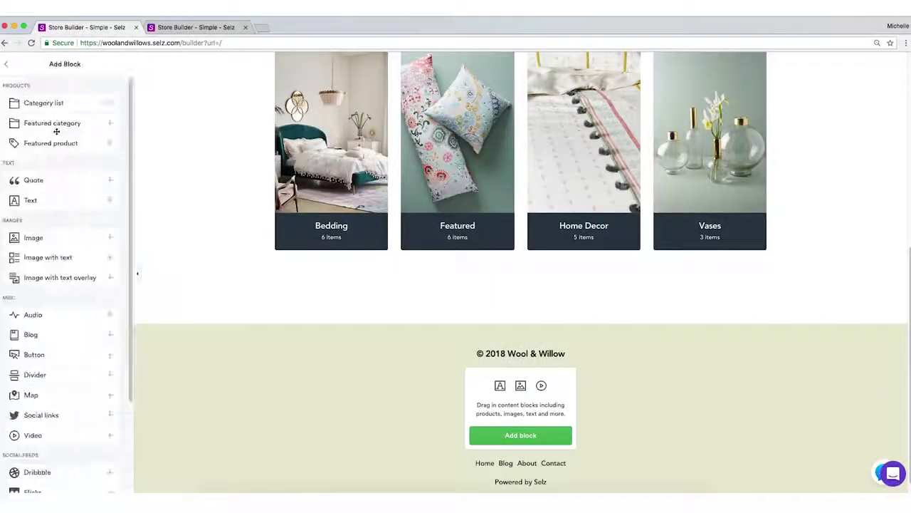
{"action": "left_click_drag", "start_coordinate": [64, 125], "coordinate": [513, 370]}
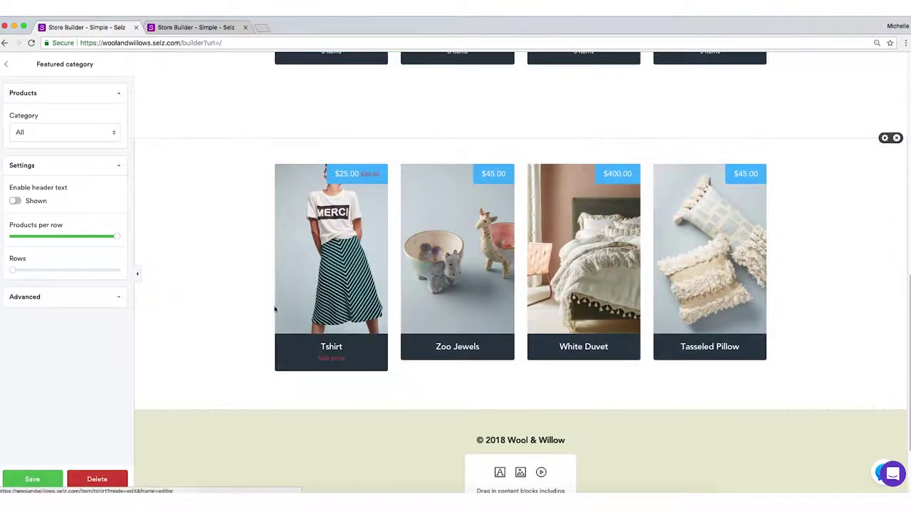
{"action": "left_click", "coordinate": [15, 202]}
{"action": "left_click", "coordinate": [39, 242]}
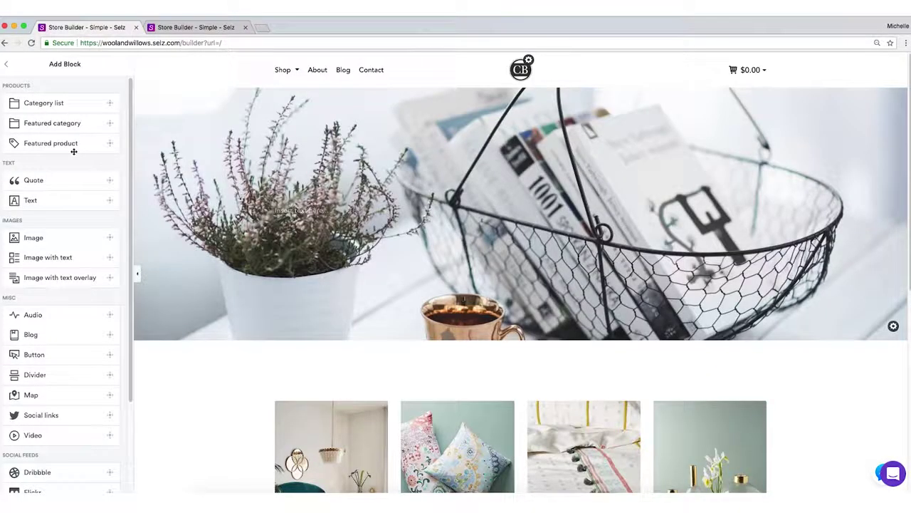
Add an Image block between the banner and the category list and browse the stock images for it.
{"action": "left_click_drag", "start_coordinate": [65, 238], "coordinate": [505, 206]}
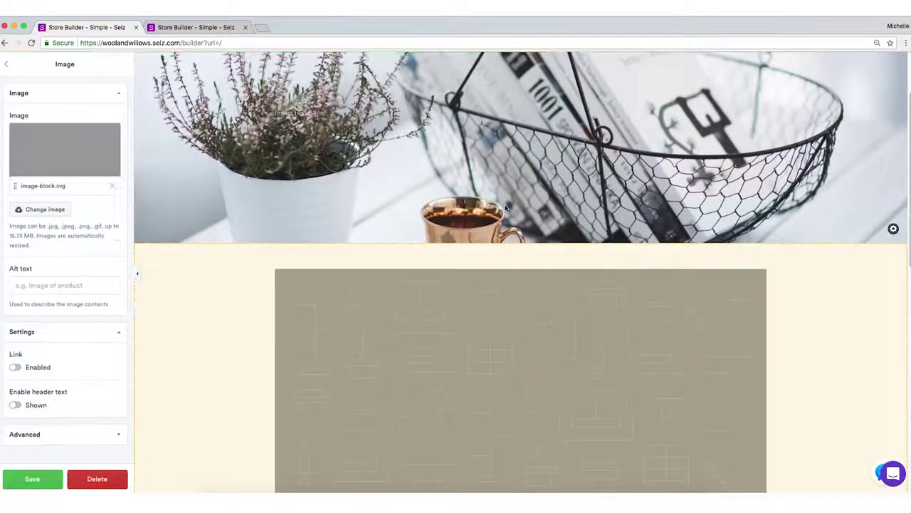
{"action": "left_click", "coordinate": [56, 210]}
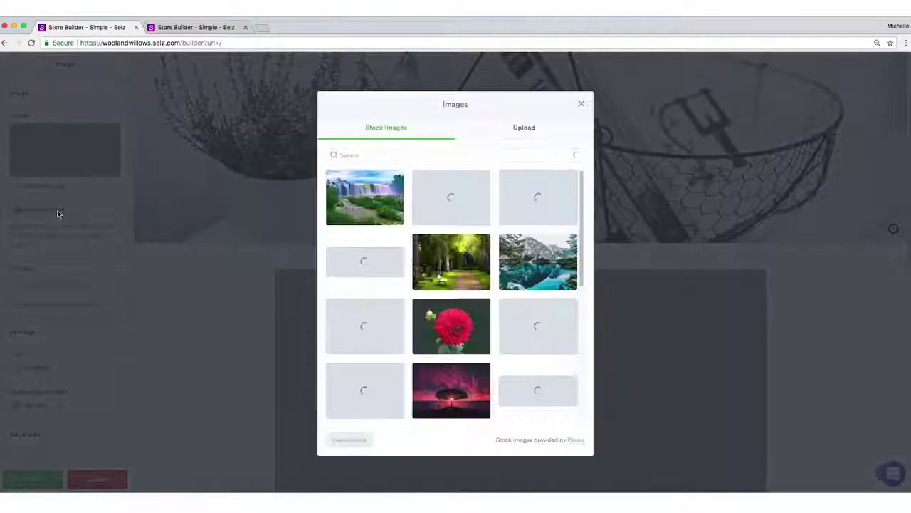
{"action": "scroll", "coordinate": [381, 195], "scroll_direction": "down", "scroll_amount": 2}
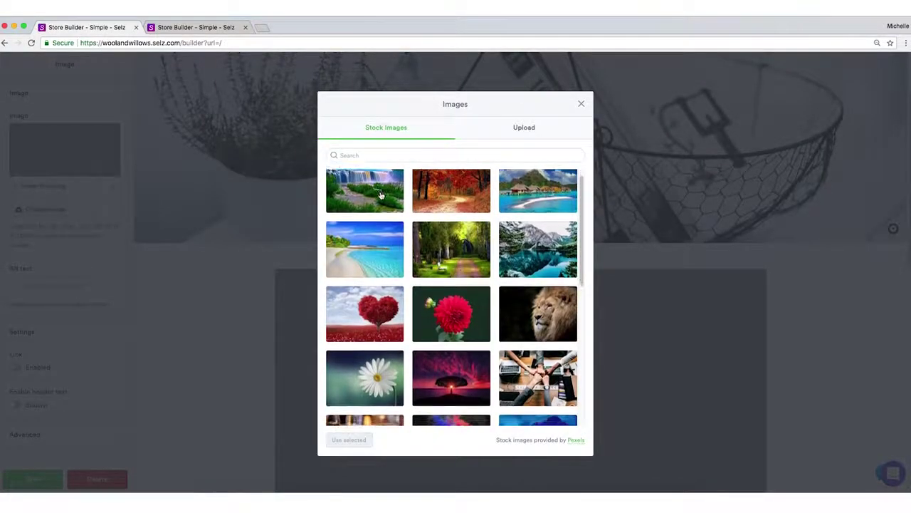
{"action": "scroll", "coordinate": [381, 196], "scroll_direction": "down", "scroll_amount": 8}
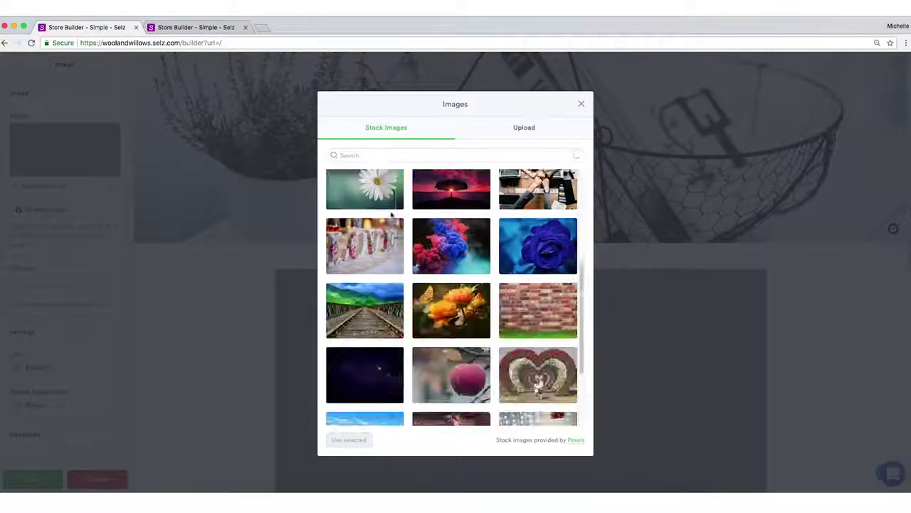
Search the stock images for "fashion", use the photo of a black leather jacket with a wristwatch, and save the block.
{"action": "left_click", "coordinate": [372, 155]}
{"action": "type", "text": "fashion"}
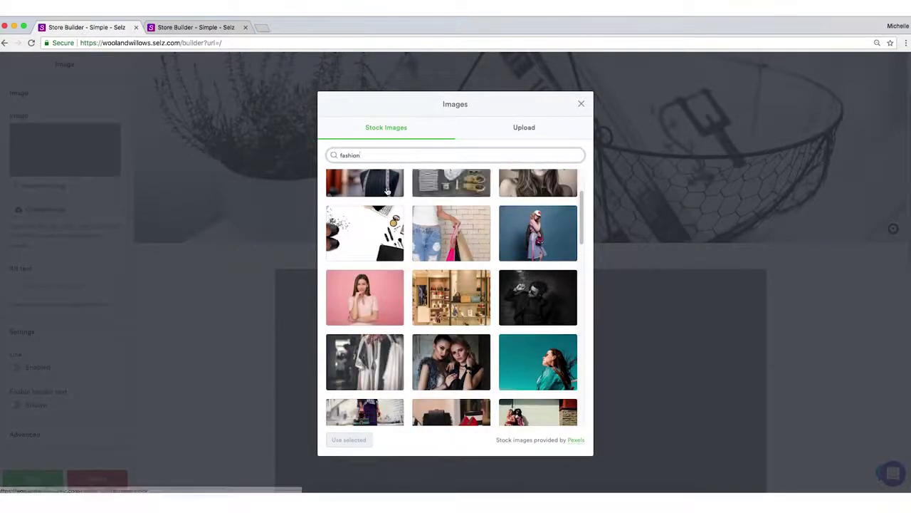
{"action": "scroll", "coordinate": [485, 311], "scroll_direction": "down", "scroll_amount": 3}
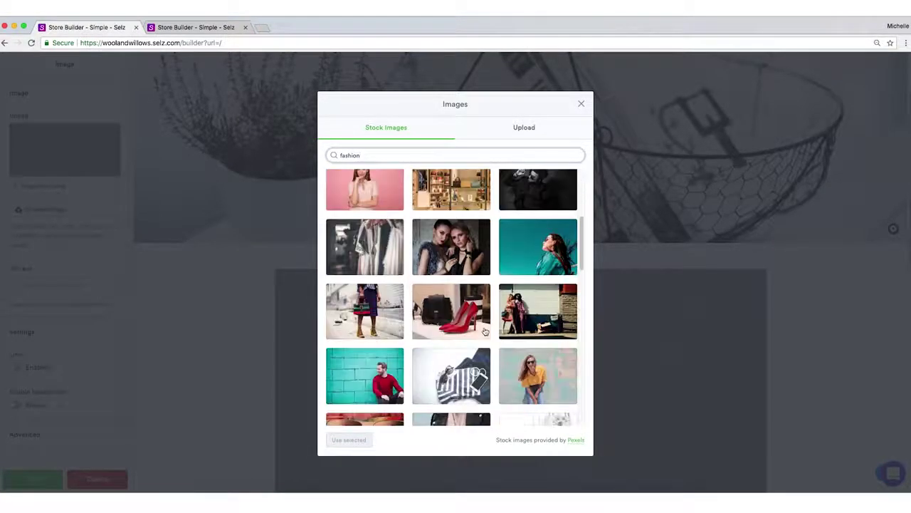
{"action": "scroll", "coordinate": [502, 350], "scroll_direction": "down", "scroll_amount": 2}
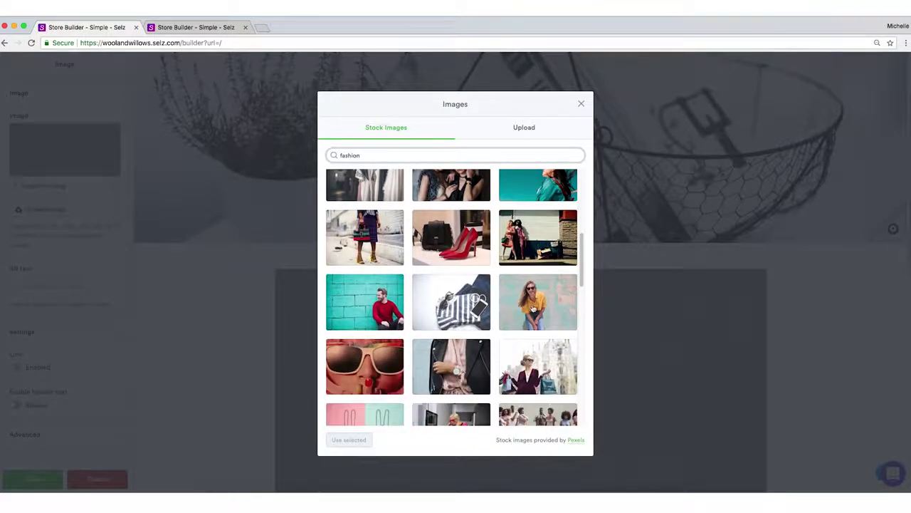
{"action": "scroll", "coordinate": [536, 360], "scroll_direction": "down", "scroll_amount": 2}
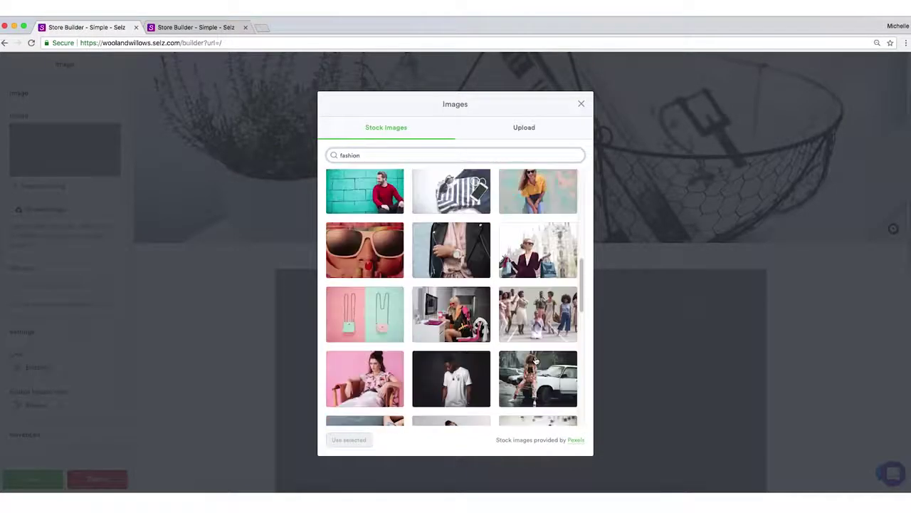
{"action": "left_click", "coordinate": [470, 255]}
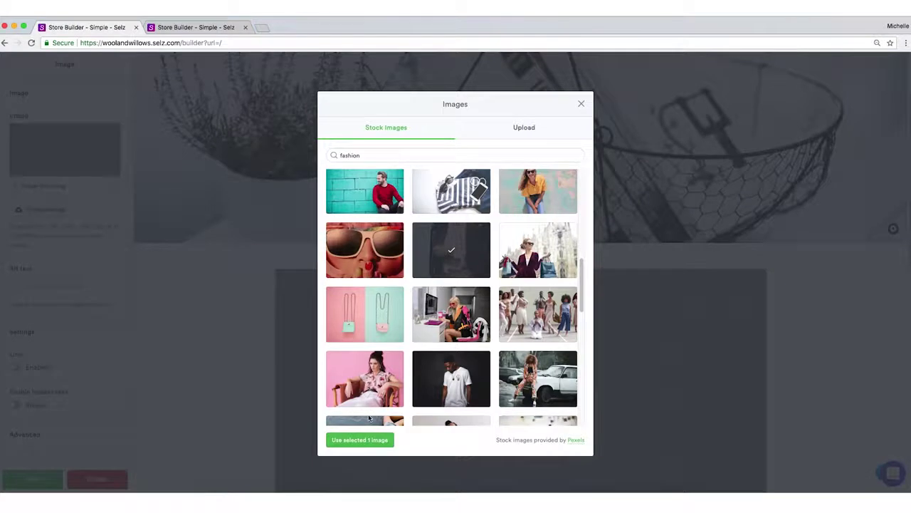
{"action": "left_click", "coordinate": [373, 440]}
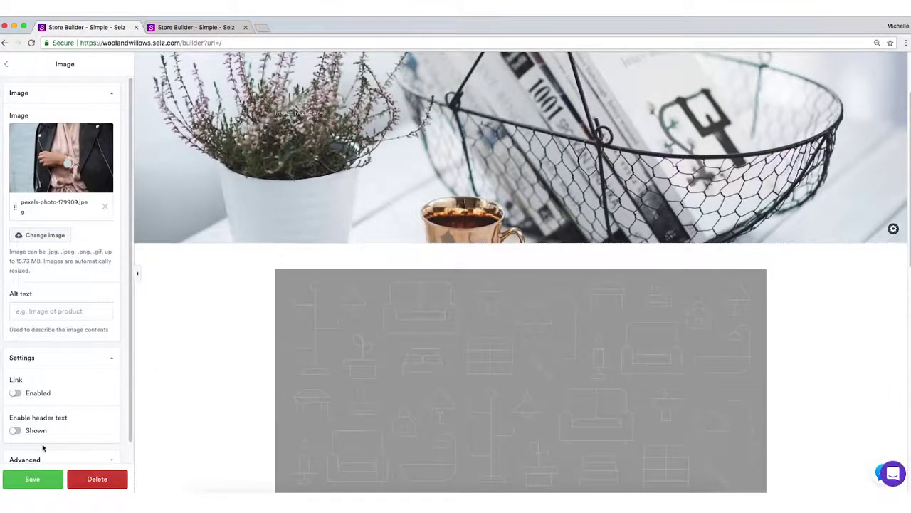
{"action": "left_click", "coordinate": [36, 479]}
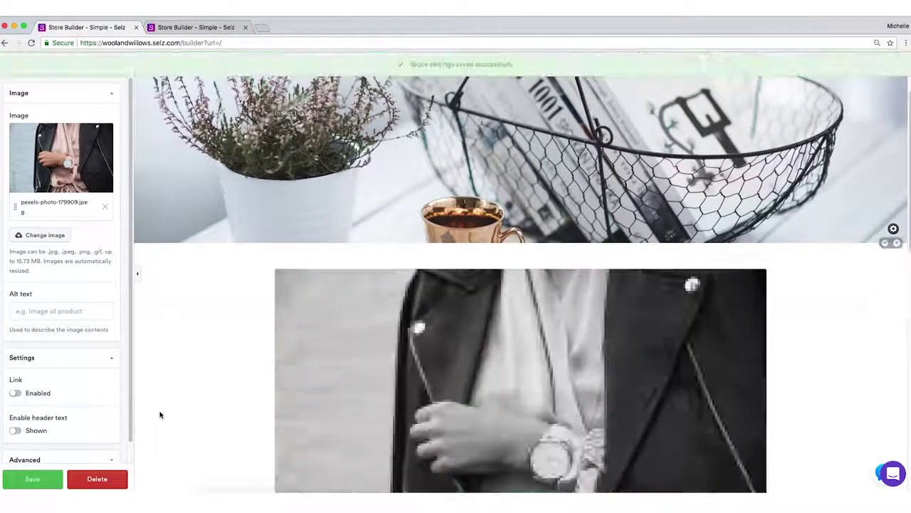
Move the Image block below the category list in the homepage body.
{"action": "scroll", "coordinate": [231, 278], "scroll_direction": "down", "scroll_amount": 3}
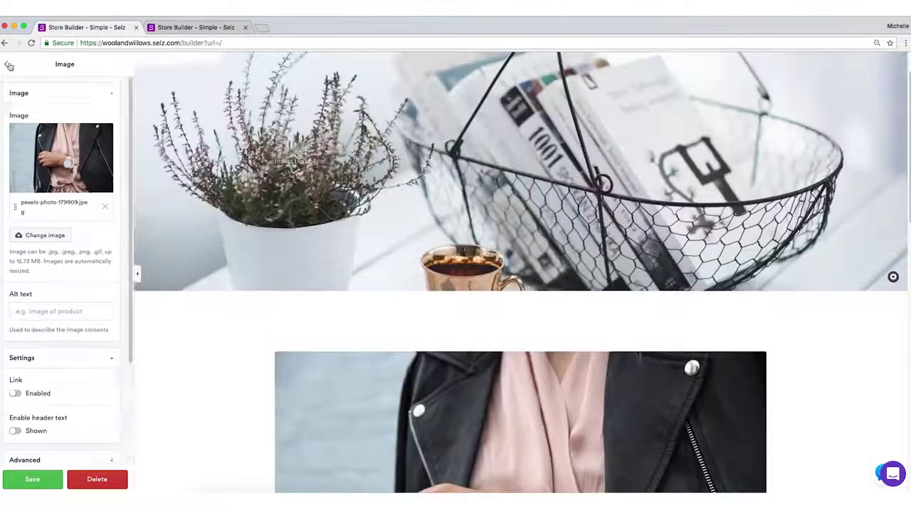
{"action": "left_click", "coordinate": [9, 65]}
{"action": "left_click_drag", "start_coordinate": [64, 206], "coordinate": [71, 234]}
{"action": "scroll", "coordinate": [224, 305], "scroll_direction": "up", "scroll_amount": 10}
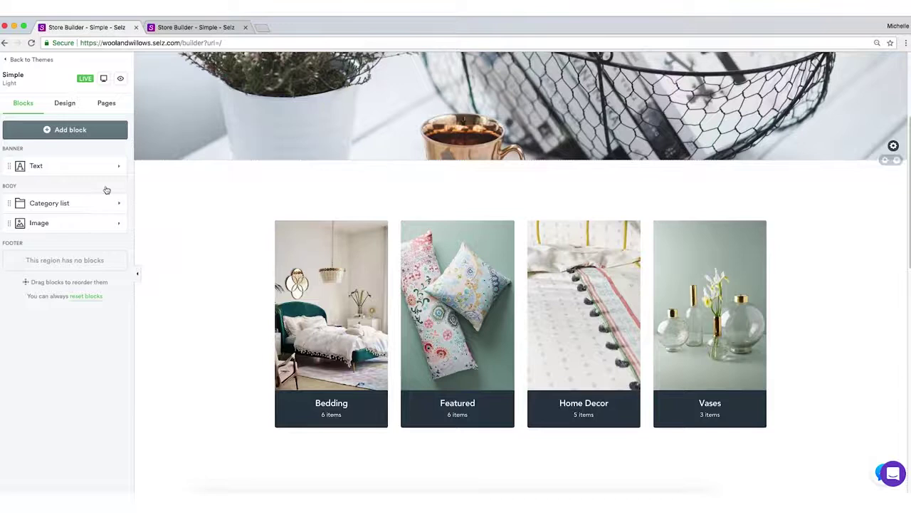
Add an Image with text block between the category list and the image, using the red dahlia stock photo, and save it.
{"action": "left_click", "coordinate": [89, 131]}
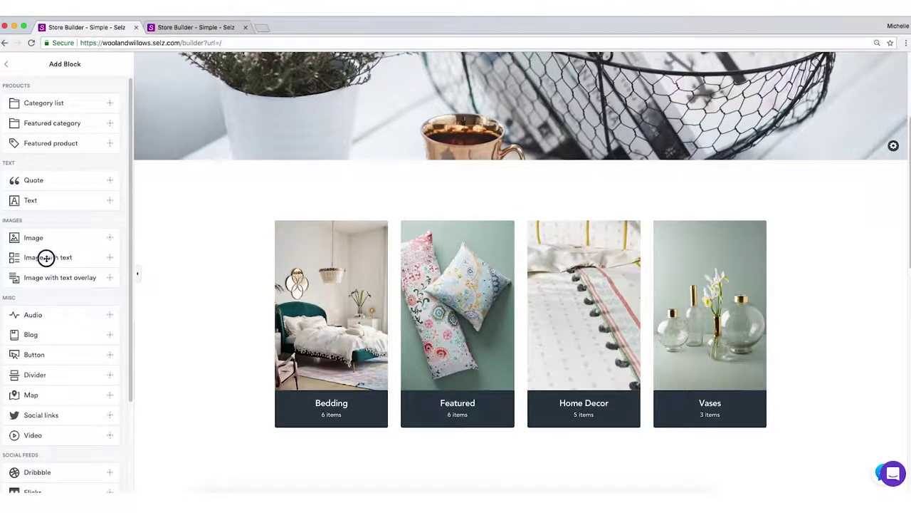
{"action": "left_click_drag", "start_coordinate": [46, 258], "coordinate": [516, 229]}
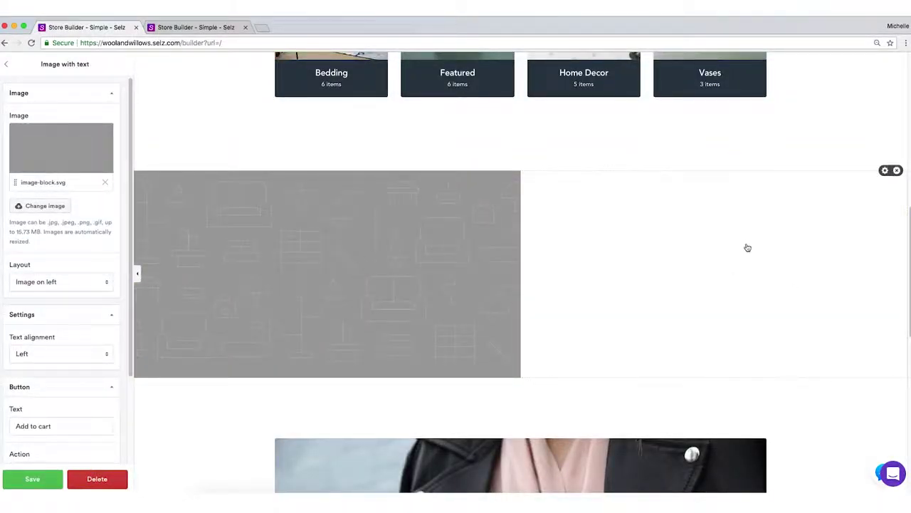
{"action": "left_click", "coordinate": [717, 253]}
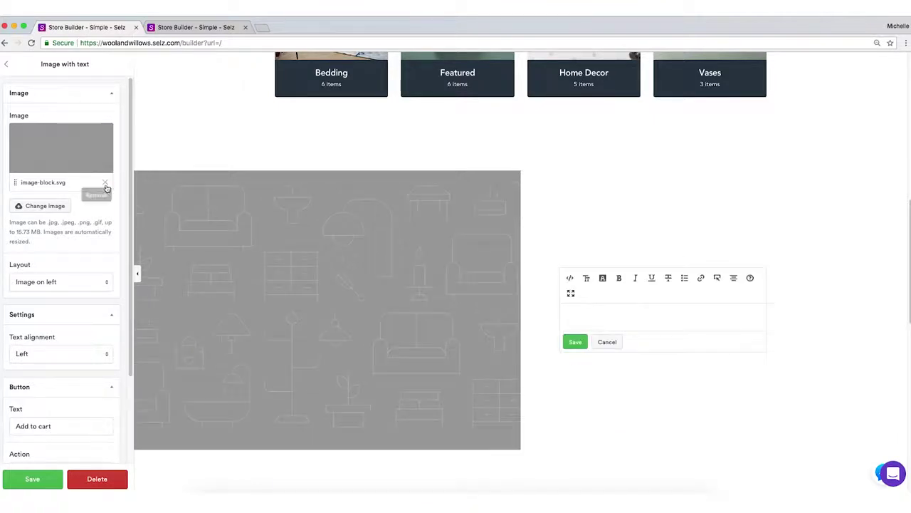
{"action": "left_click", "coordinate": [62, 205]}
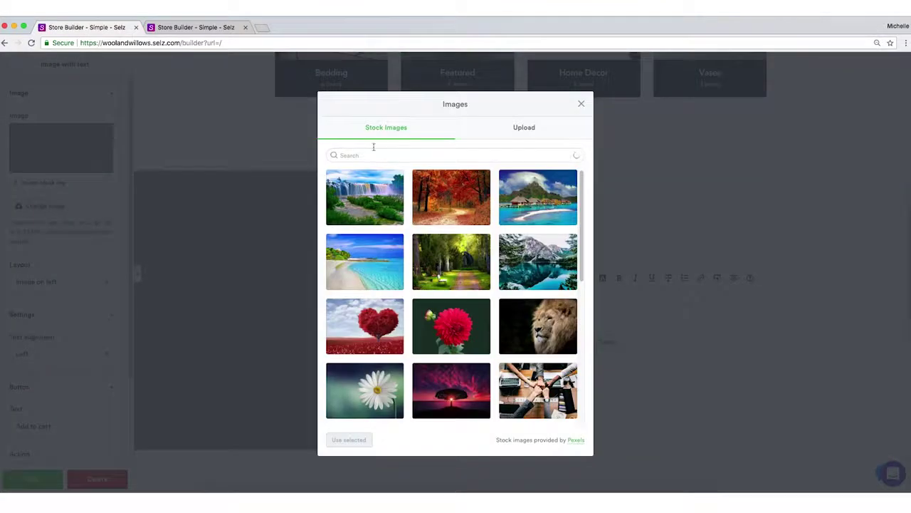
{"action": "left_click", "coordinate": [466, 346]}
{"action": "left_click", "coordinate": [360, 440]}
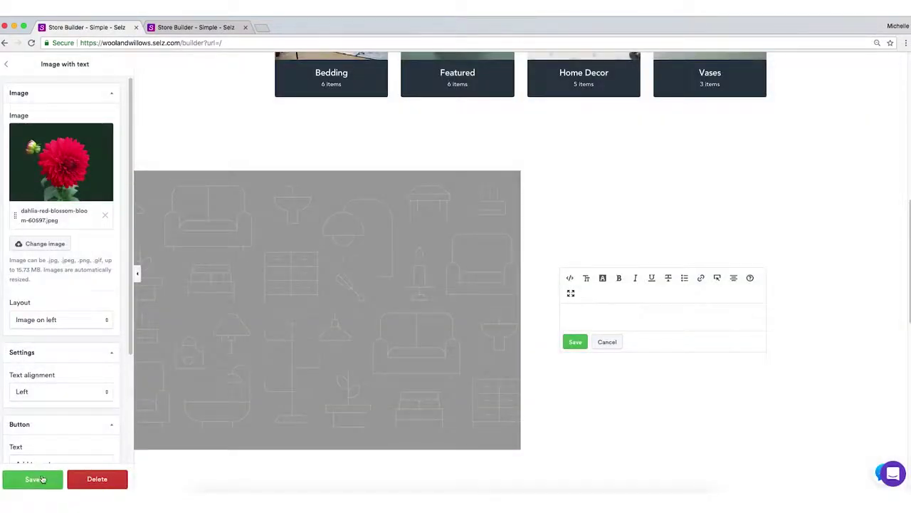
{"action": "left_click", "coordinate": [42, 479]}
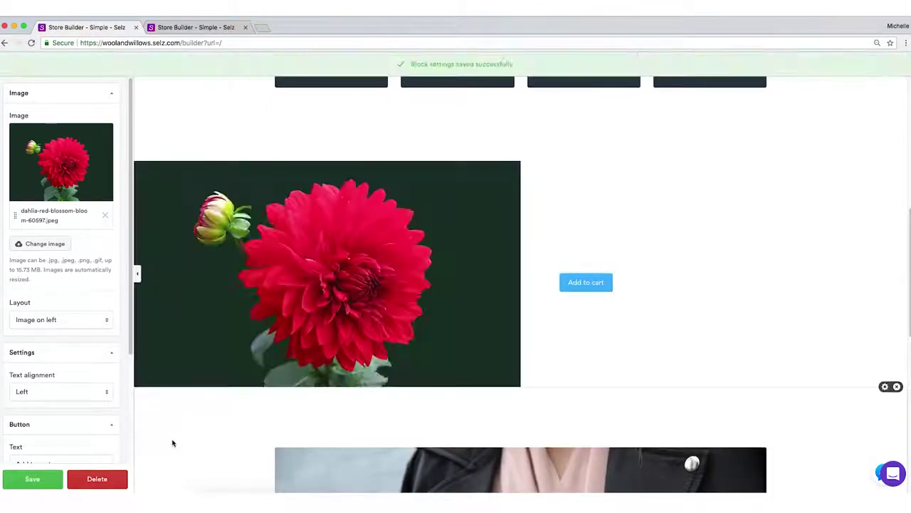
Give the Image with text block a color background of black (#000000) and save the block.
{"action": "scroll", "coordinate": [97, 336], "scroll_direction": "down", "scroll_amount": 5}
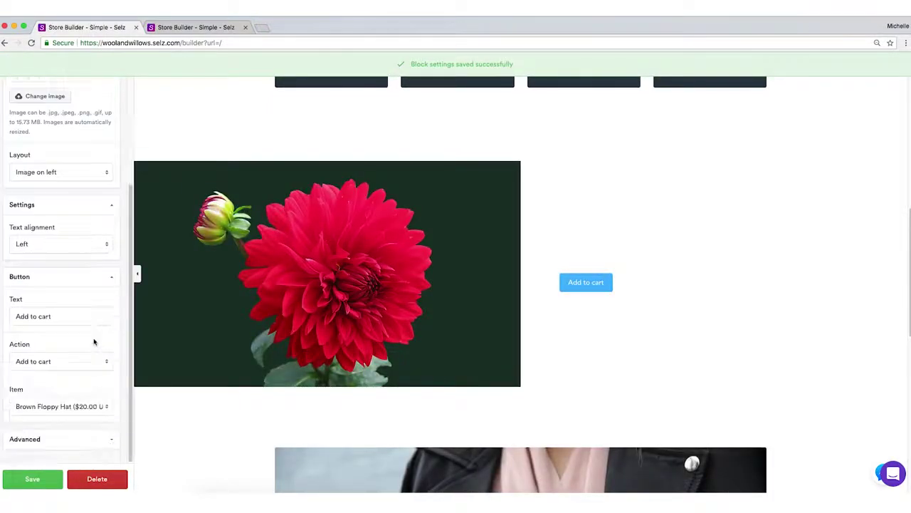
{"action": "left_click", "coordinate": [93, 437]}
{"action": "scroll", "coordinate": [86, 420], "scroll_direction": "down", "scroll_amount": 6}
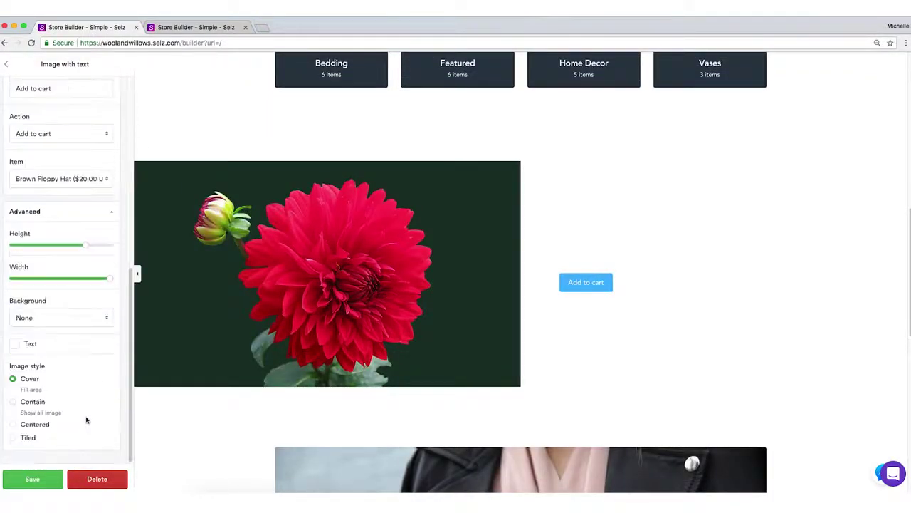
{"action": "left_click", "coordinate": [104, 318]}
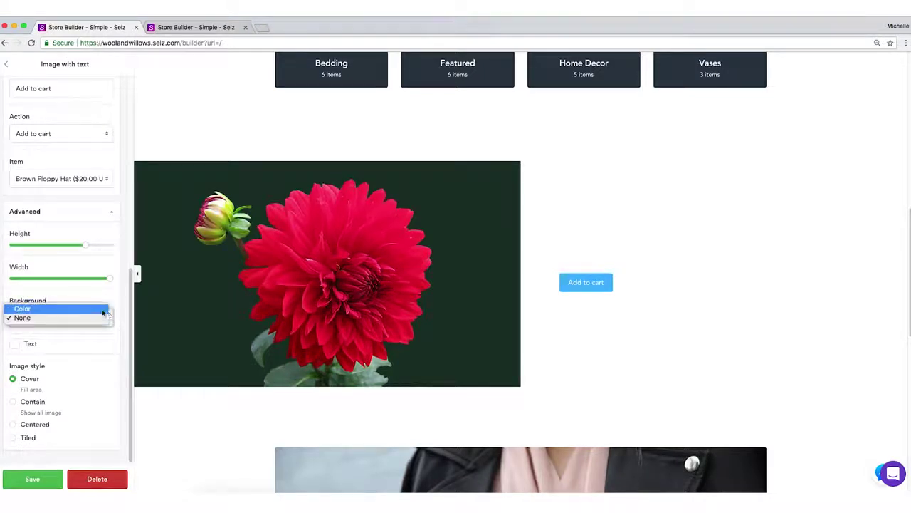
{"action": "left_click", "coordinate": [25, 307]}
{"action": "left_click", "coordinate": [16, 345]}
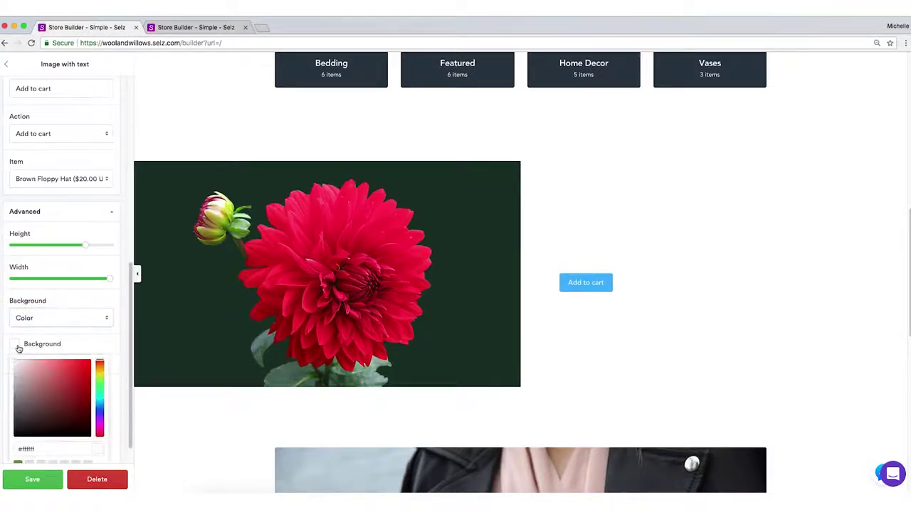
{"action": "mouse_move", "coordinate": [53, 427]}
{"action": "left_mouse_down"}
{"action": "mouse_move", "coordinate": [81, 428]}
{"action": "mouse_move", "coordinate": [101, 459]}
{"action": "left_mouse_up"}
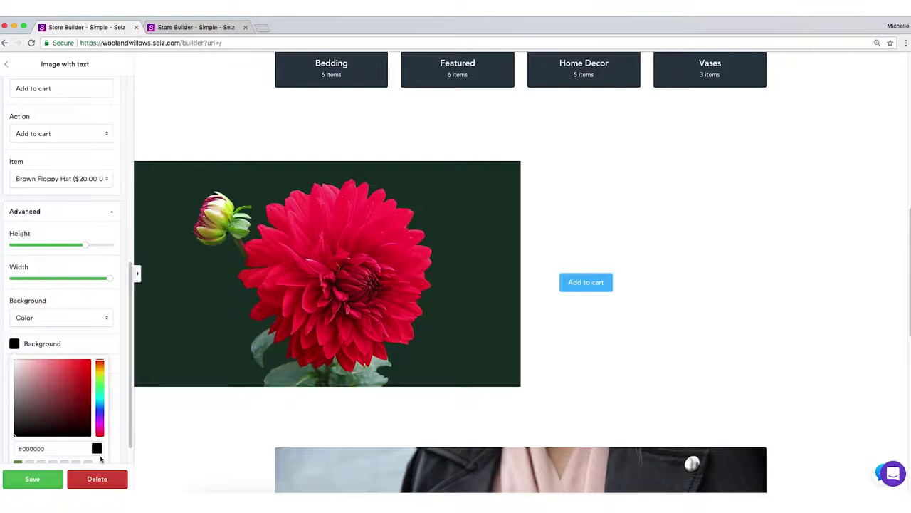
{"action": "left_click", "coordinate": [50, 481]}
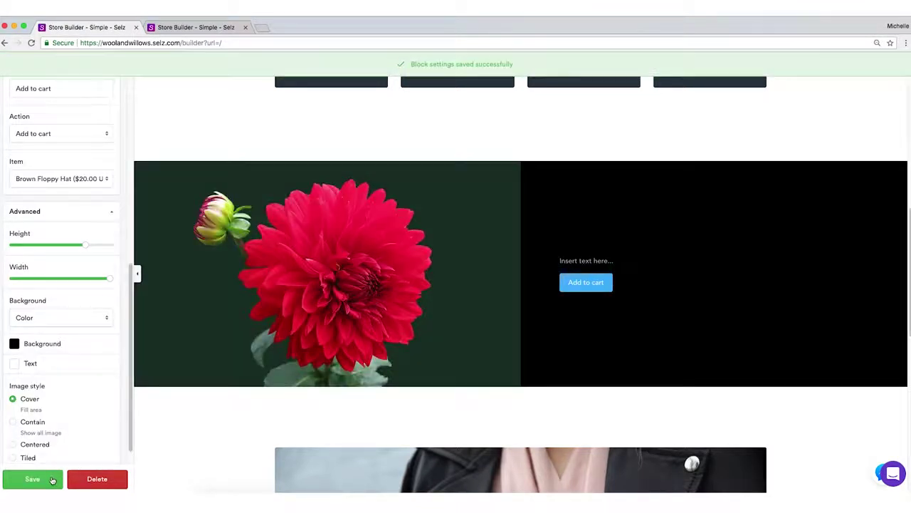
Enter "Wow! This is some great text!" as the text beside the dahlia image and save it.
{"action": "left_click", "coordinate": [576, 262]}
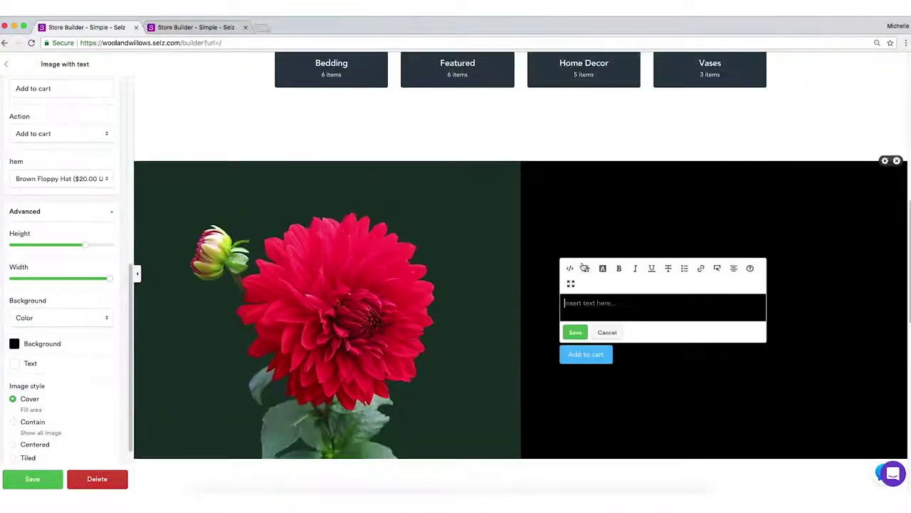
{"action": "type", "text": "Wow! This is some great text!"}
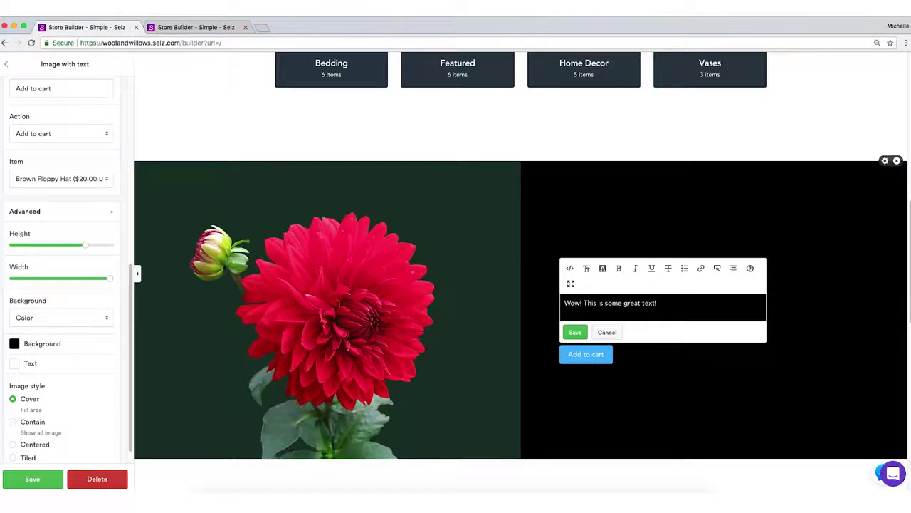
{"action": "left_click", "coordinate": [576, 332]}
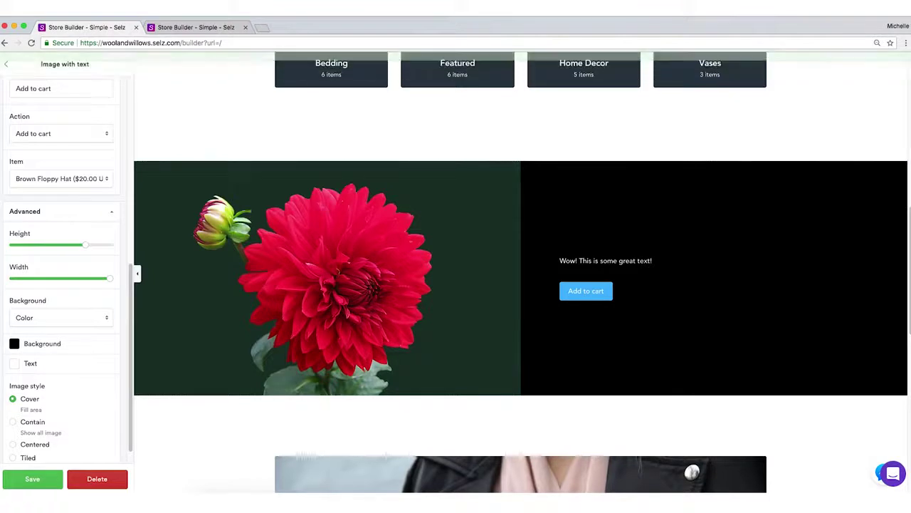
Delete the Image with text block from the homepage.
{"action": "left_click", "coordinate": [897, 161]}
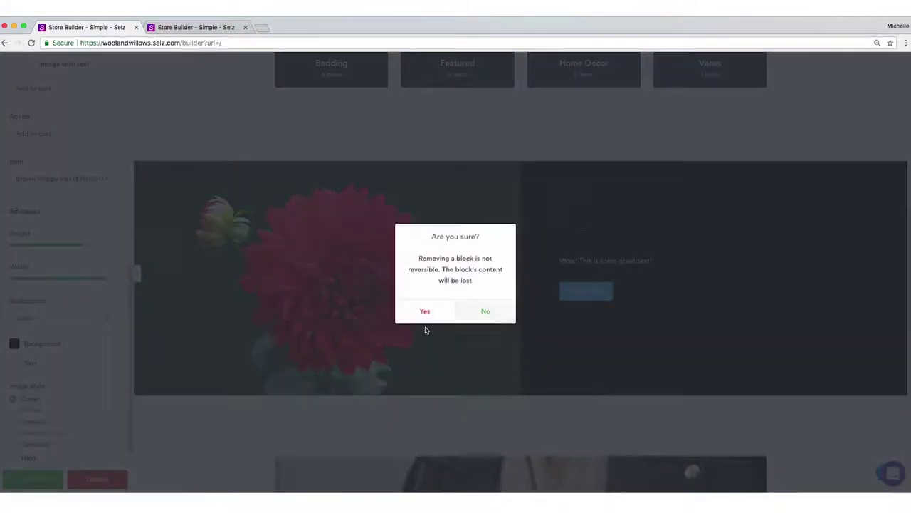
{"action": "left_click", "coordinate": [425, 311]}
Look through the addable block types, from products and images to social feeds and advanced blocks.
{"action": "left_click", "coordinate": [66, 130]}
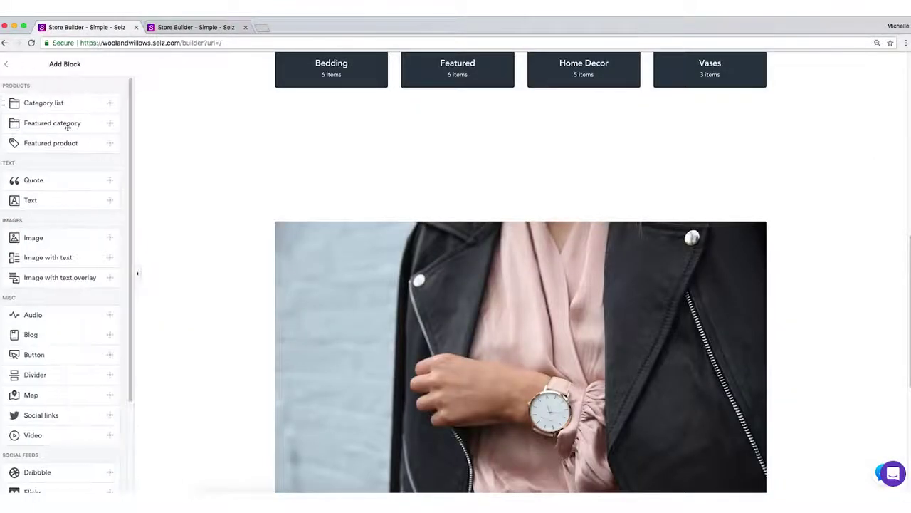
{"action": "scroll", "coordinate": [84, 250], "scroll_direction": "down", "scroll_amount": 2}
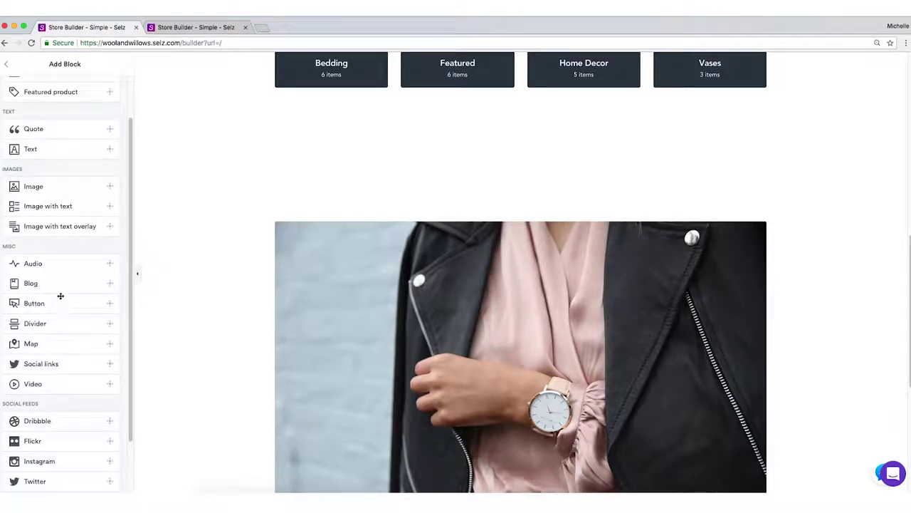
{"action": "scroll", "coordinate": [62, 305], "scroll_direction": "down", "scroll_amount": 2}
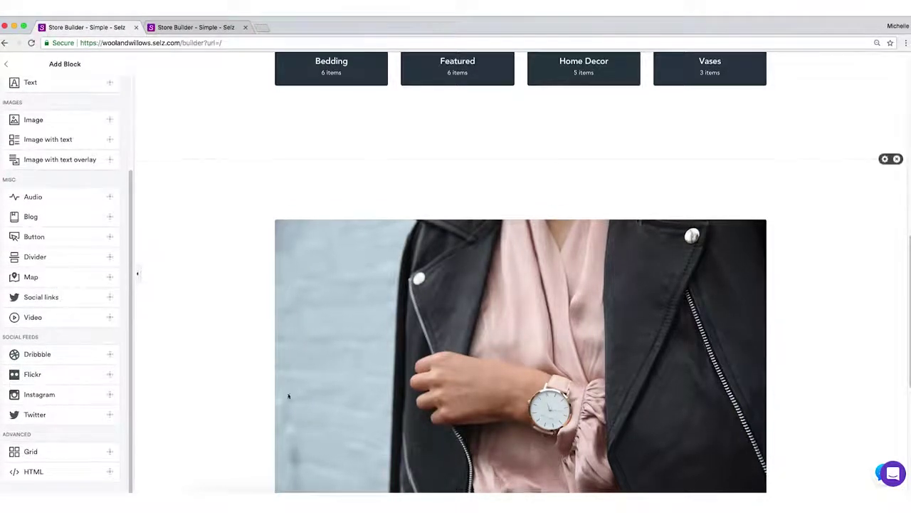
{"action": "scroll", "coordinate": [256, 406], "scroll_direction": "down", "scroll_amount": 2}
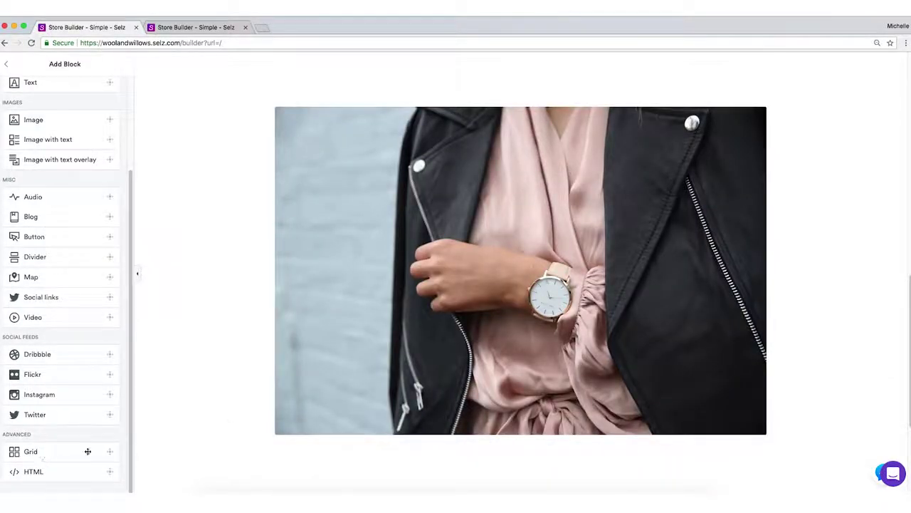
{"action": "scroll", "coordinate": [289, 399], "scroll_direction": "up", "scroll_amount": 8}
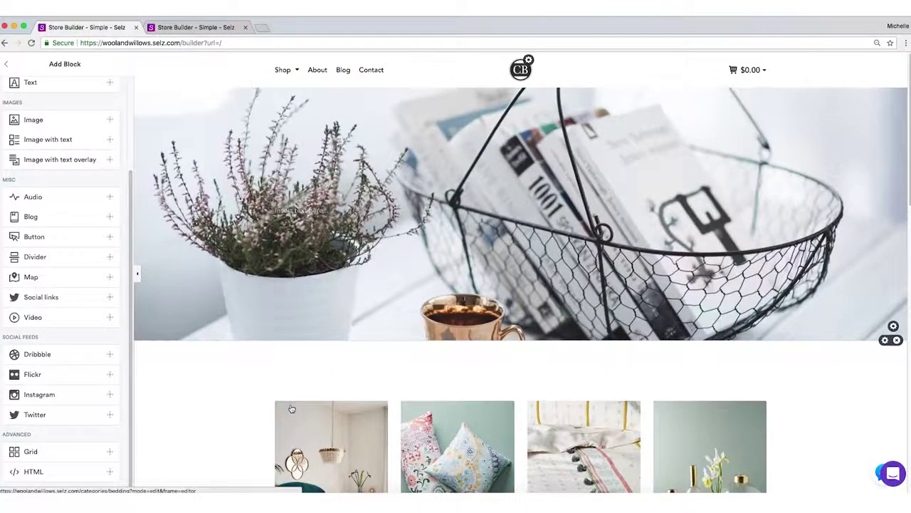
{"action": "scroll", "coordinate": [100, 259], "scroll_direction": "up", "scroll_amount": 2}
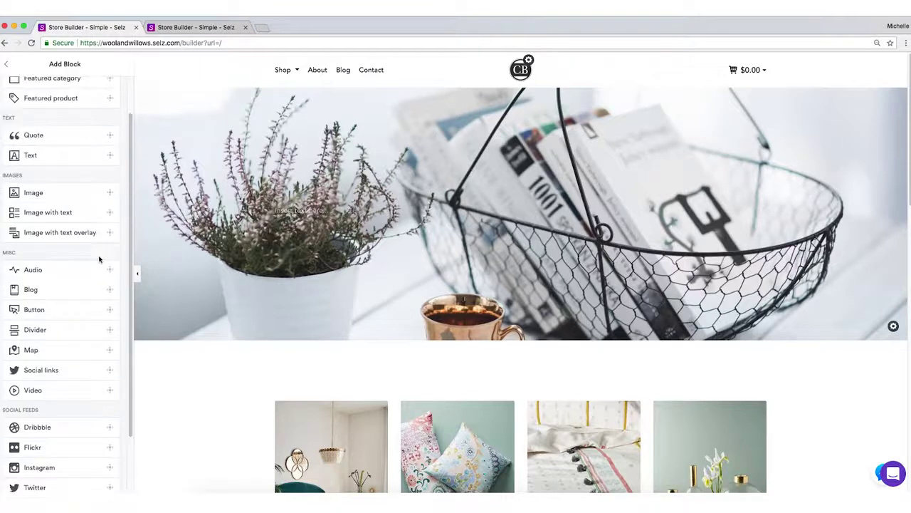
{"action": "scroll", "coordinate": [99, 259], "scroll_direction": "up", "scroll_amount": 1}
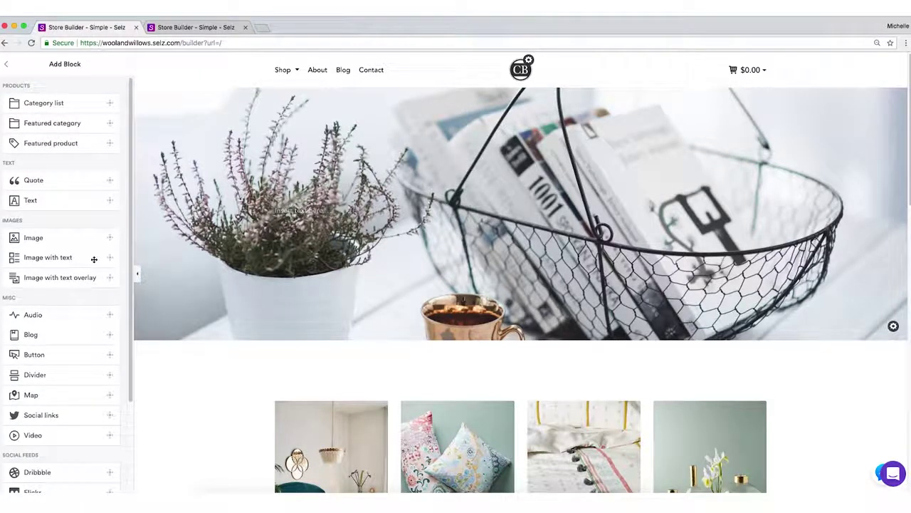
Leave the block list, open the store's pages and check which menus their links can be managed for.
{"action": "left_click", "coordinate": [7, 63]}
{"action": "left_click", "coordinate": [109, 104]}
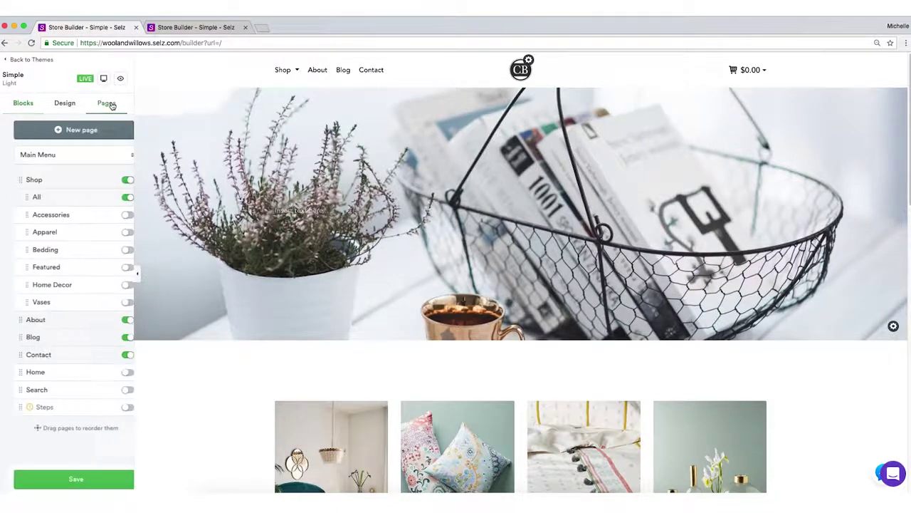
{"action": "left_click", "coordinate": [110, 157]}
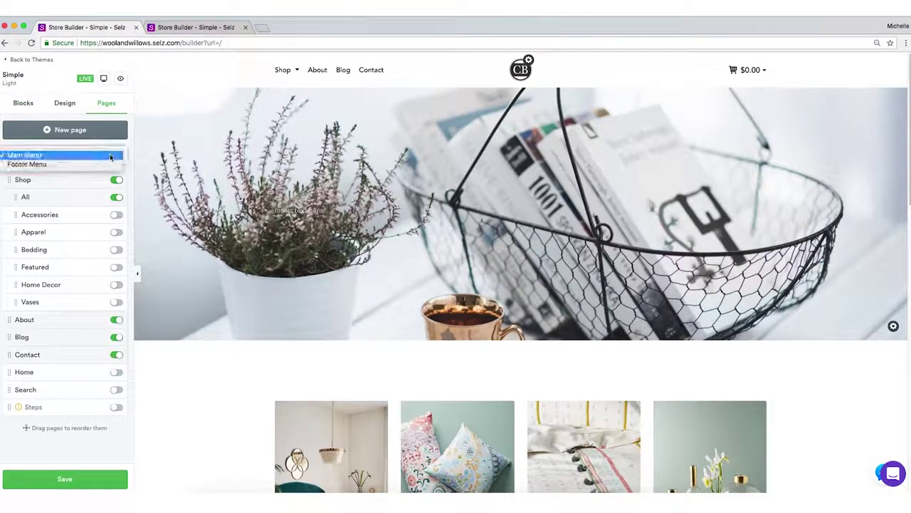
{"action": "left_click", "coordinate": [235, 79]}
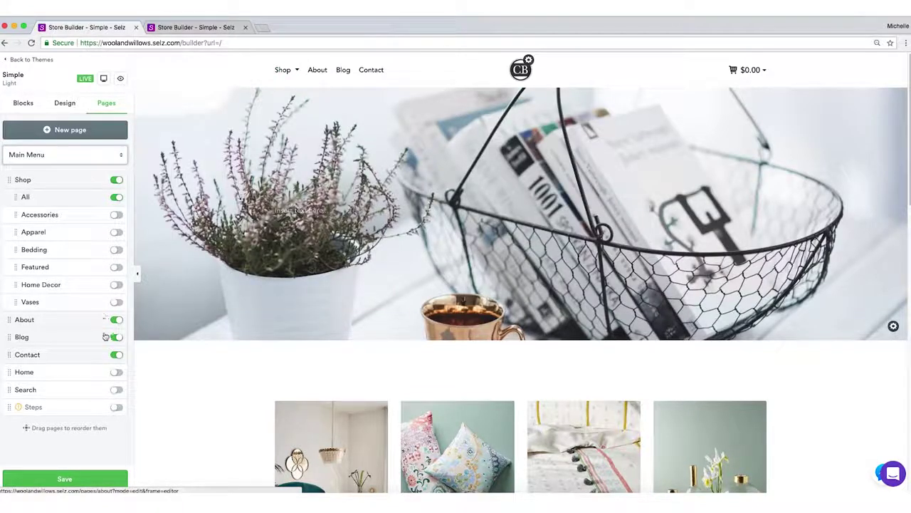
Switch the page list to the Footer Menu, try enabling the Shop page and turn it off again.
{"action": "left_click", "coordinate": [102, 154]}
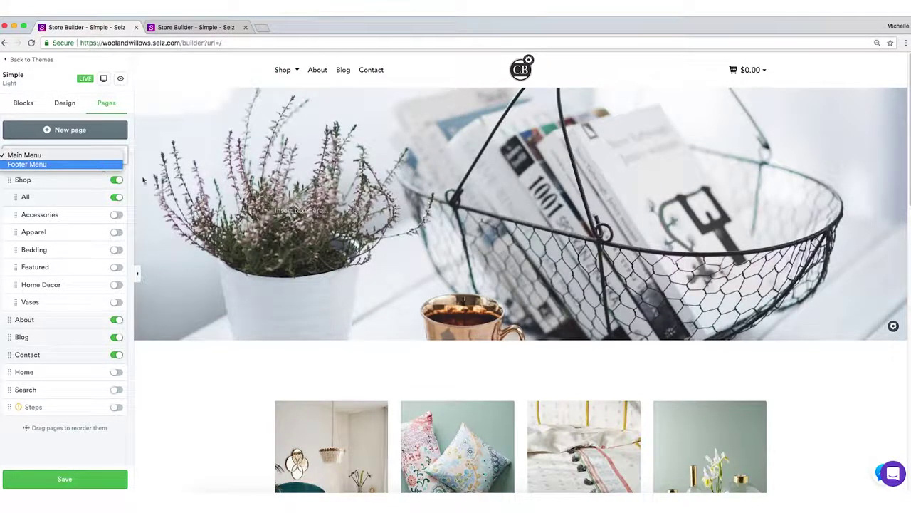
{"action": "left_click", "coordinate": [103, 164]}
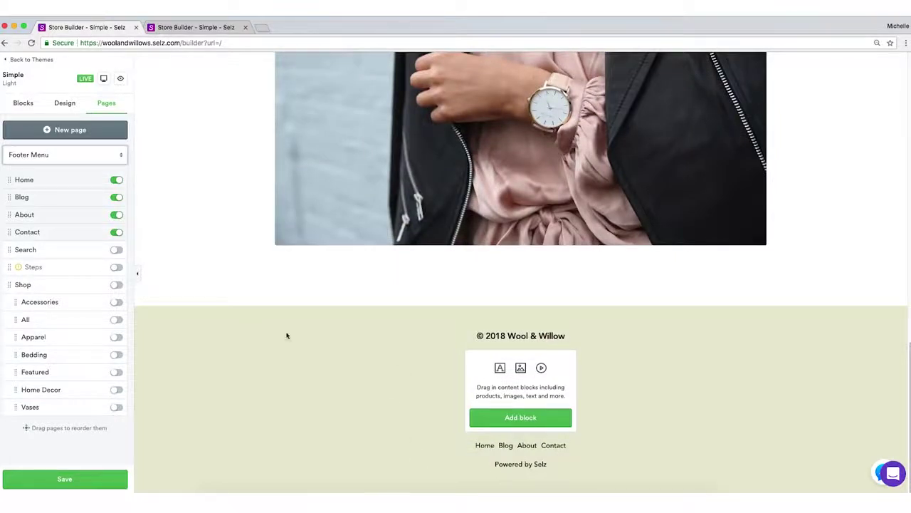
{"action": "left_click", "coordinate": [118, 284]}
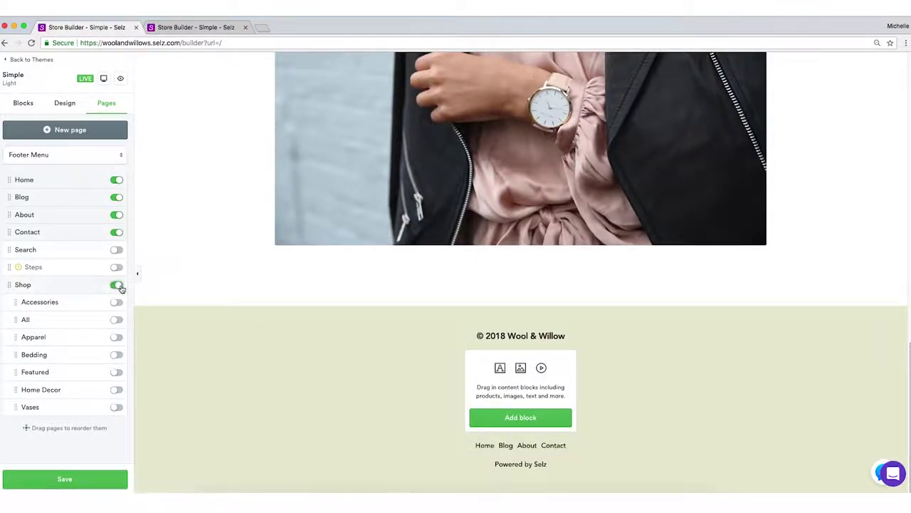
{"action": "left_click", "coordinate": [118, 285]}
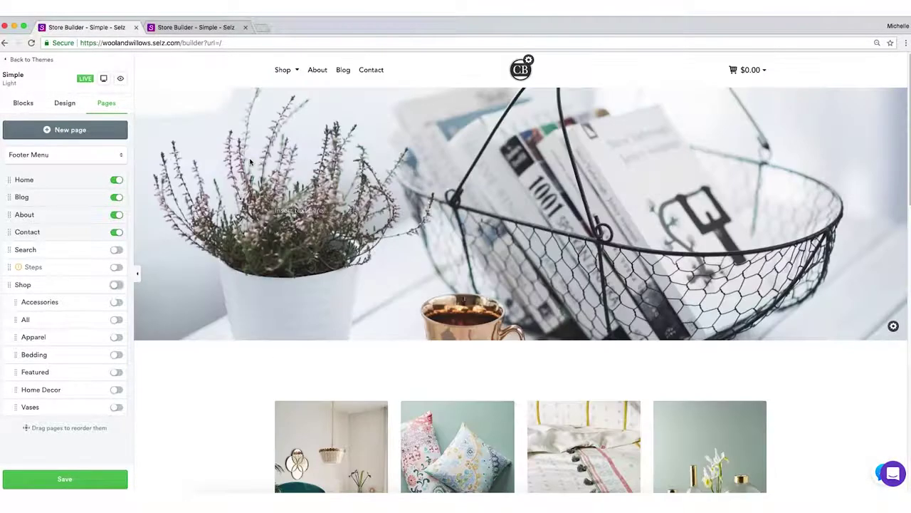
On the Contact page, replace the placeholder image with the "face" stock photo of a smiling man in a green shirt and save.
{"action": "left_click", "coordinate": [319, 71]}
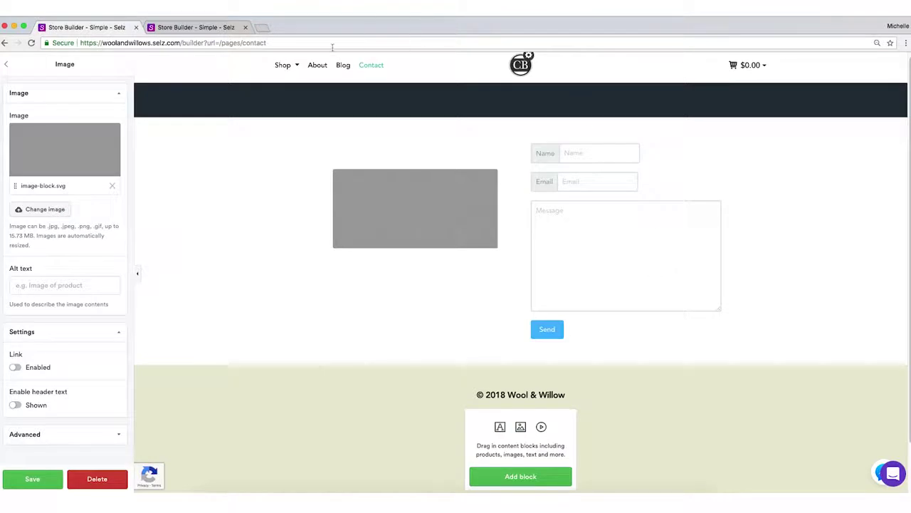
{"action": "left_click", "coordinate": [111, 185]}
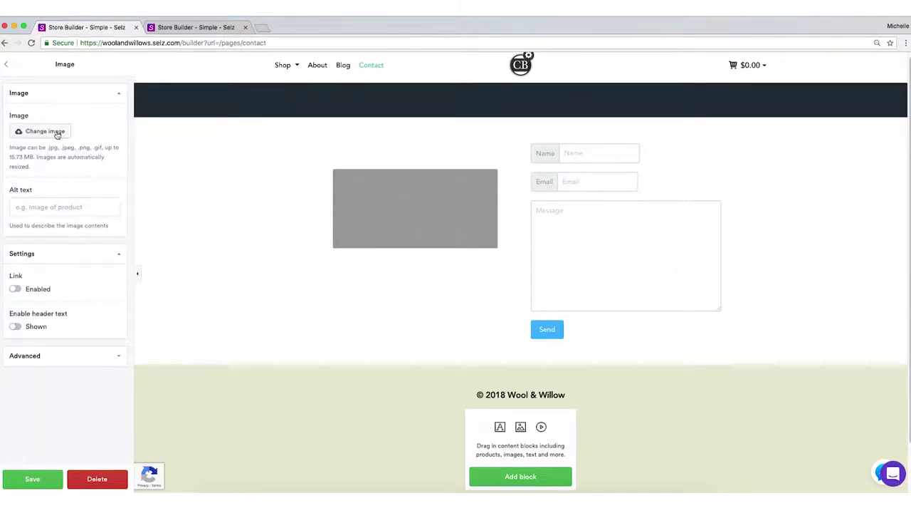
{"action": "left_click", "coordinate": [57, 134]}
{"action": "left_click", "coordinate": [439, 400]}
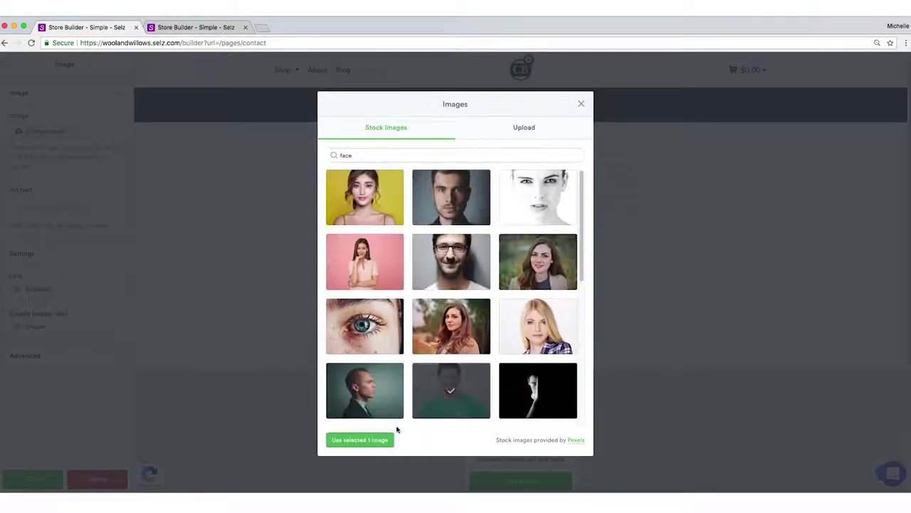
{"action": "left_click", "coordinate": [356, 437]}
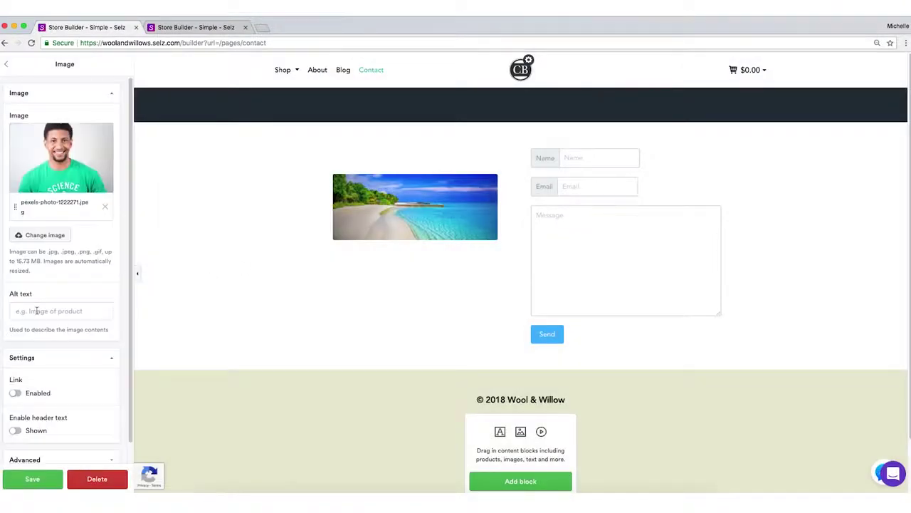
{"action": "left_click", "coordinate": [60, 473]}
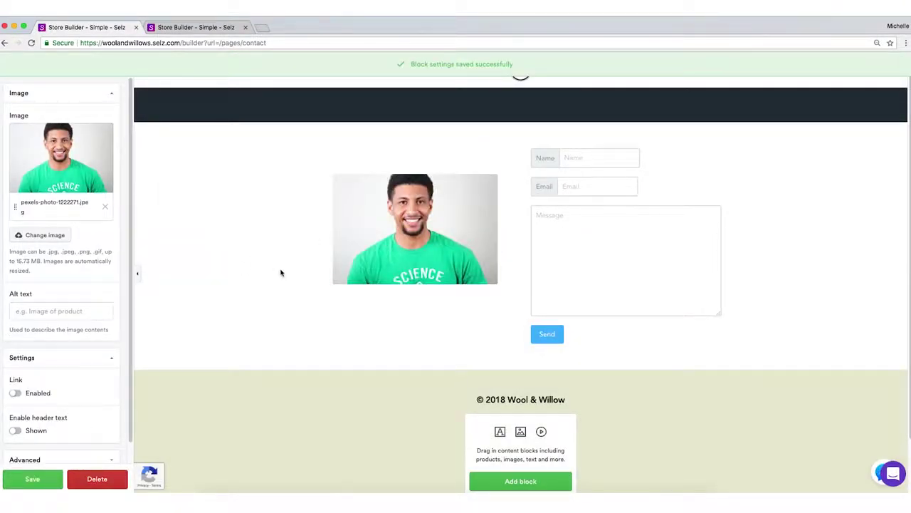
Leave the store builder for Buttons & Widgets and preview the Store embed.
{"action": "mouse_move", "coordinate": [282, 71]}
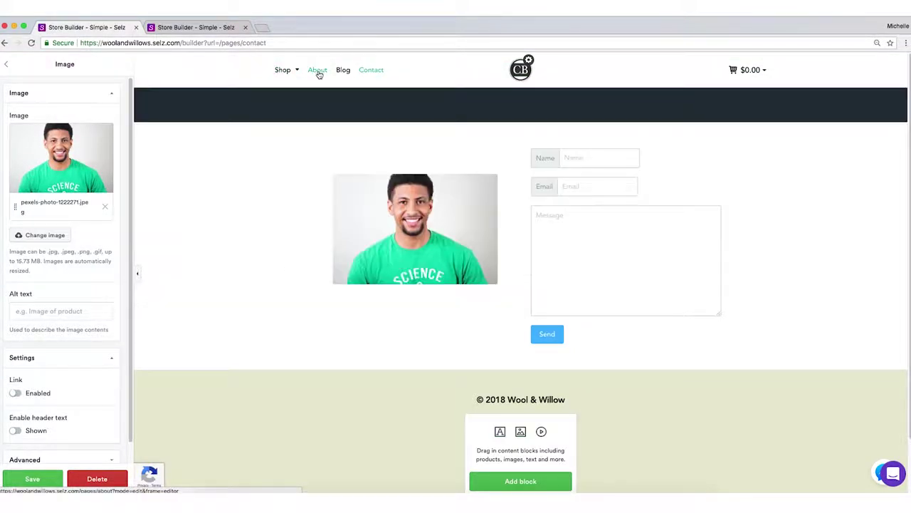
{"action": "left_click", "coordinate": [520, 70]}
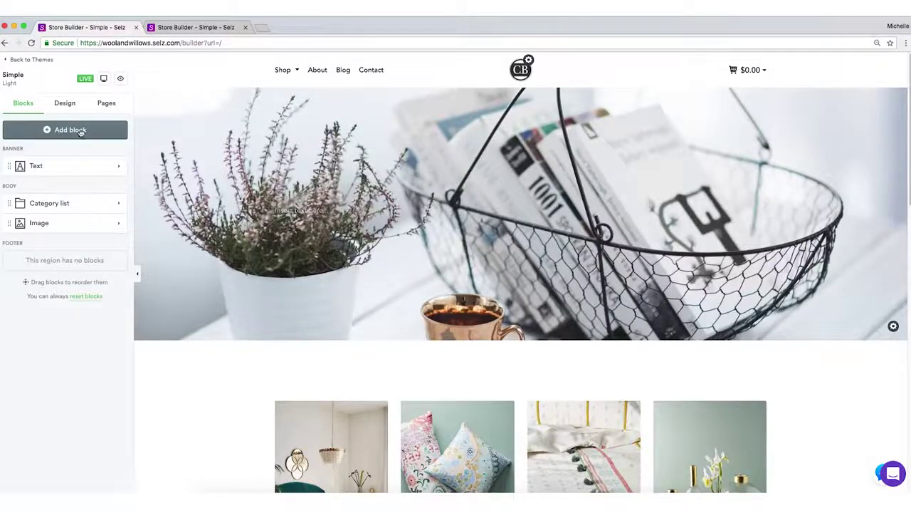
{"action": "left_click", "coordinate": [47, 61]}
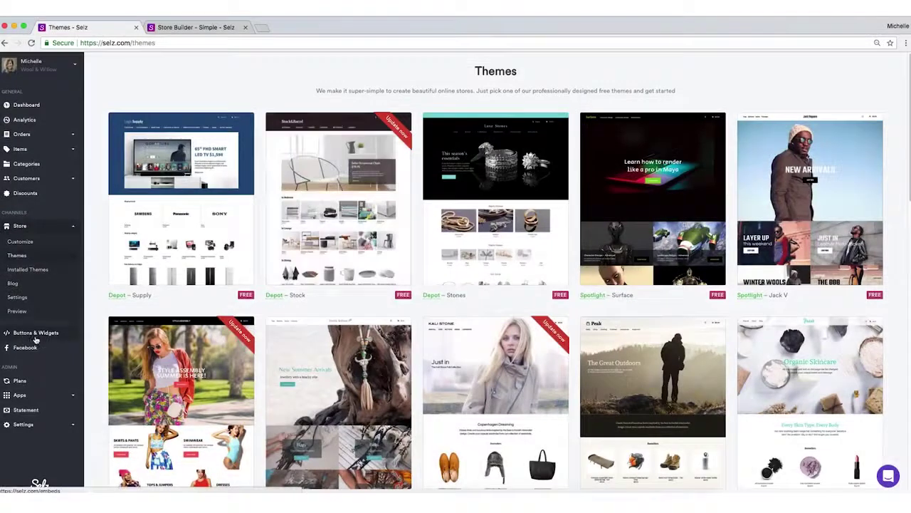
{"action": "left_click", "coordinate": [35, 338]}
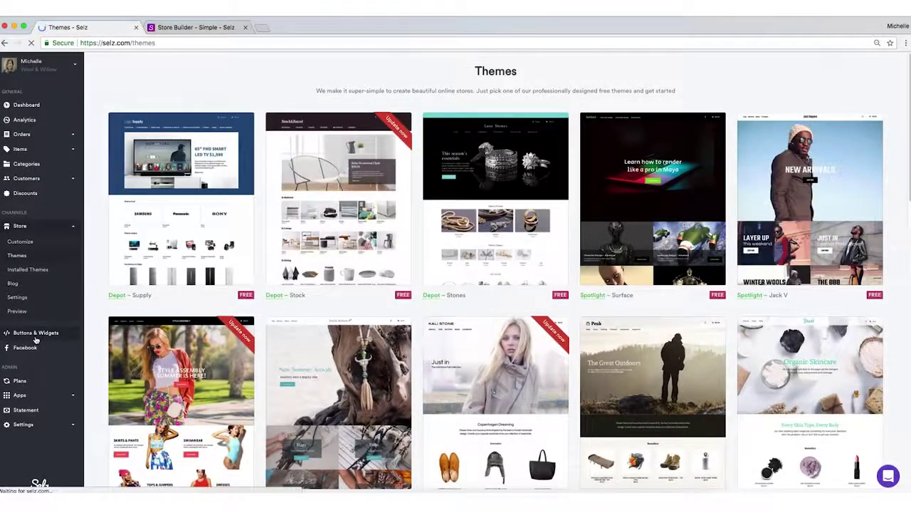
{"action": "left_click", "coordinate": [34, 169]}
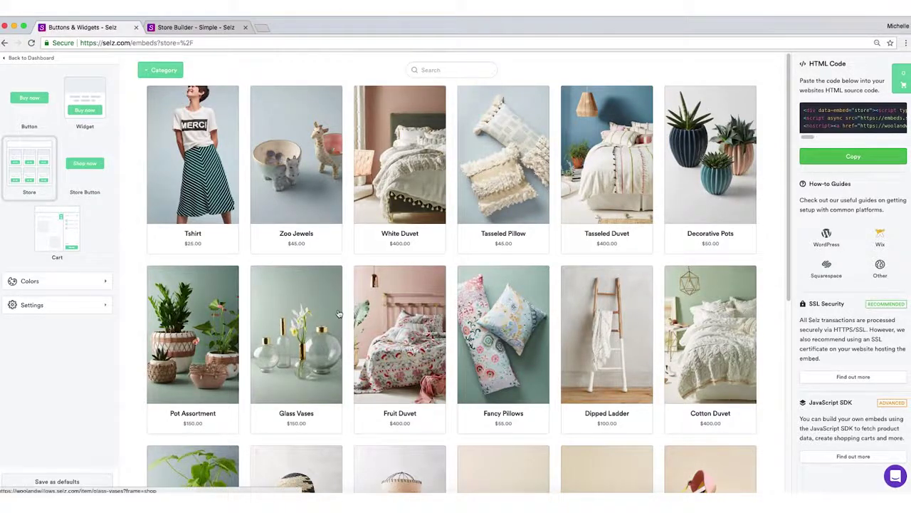
{"action": "scroll", "coordinate": [342, 311], "scroll_direction": "down", "scroll_amount": 1}
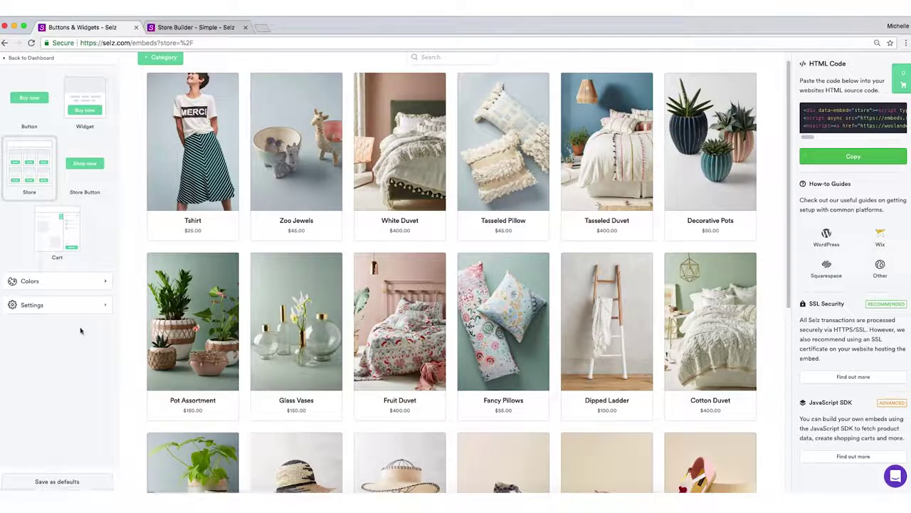
Preview the Store Button embed and review its branding and display settings.
{"action": "left_click", "coordinate": [97, 167]}
{"action": "left_click", "coordinate": [76, 325]}
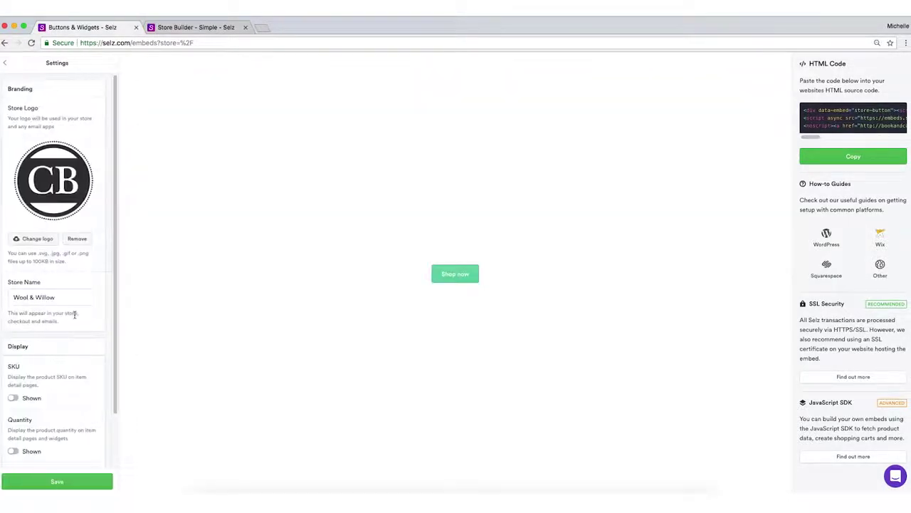
{"action": "scroll", "coordinate": [40, 187], "scroll_direction": "down", "scroll_amount": 3}
{"action": "scroll", "coordinate": [39, 158], "scroll_direction": "up", "scroll_amount": 3}
{"action": "left_click", "coordinate": [6, 67]}
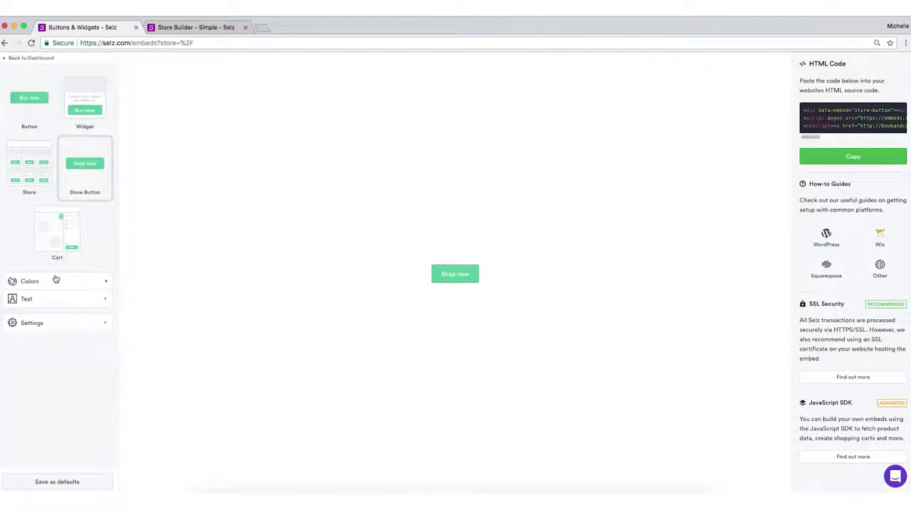
Select the Button embed and review its Behavior options for action and modal.
{"action": "left_click", "coordinate": [36, 108]}
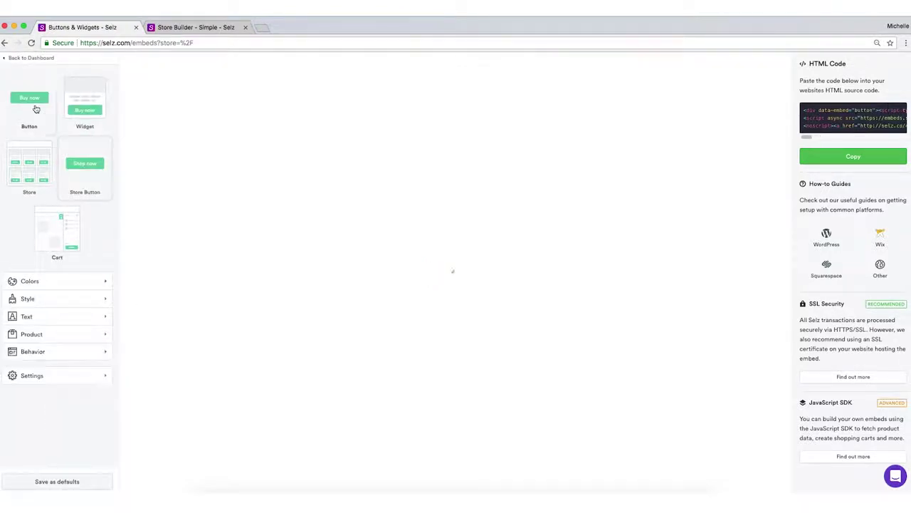
{"action": "left_click", "coordinate": [59, 350]}
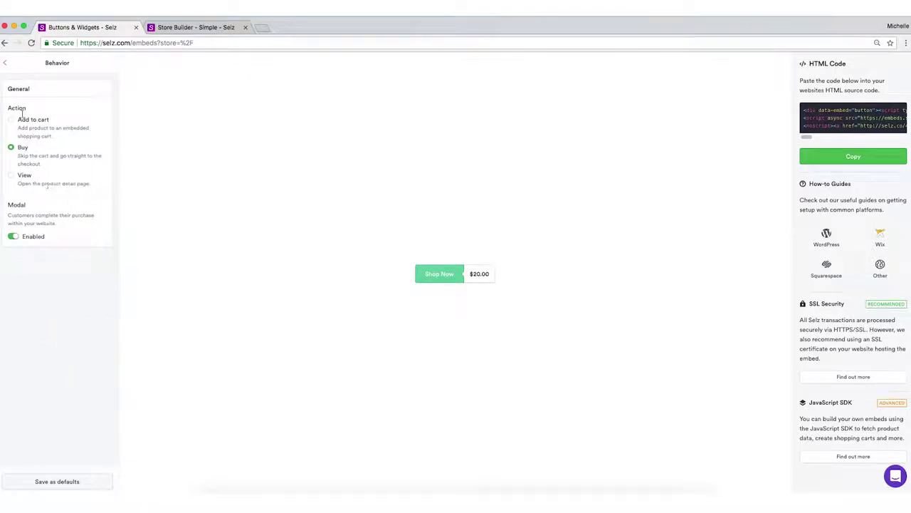
{"action": "left_click", "coordinate": [7, 66]}
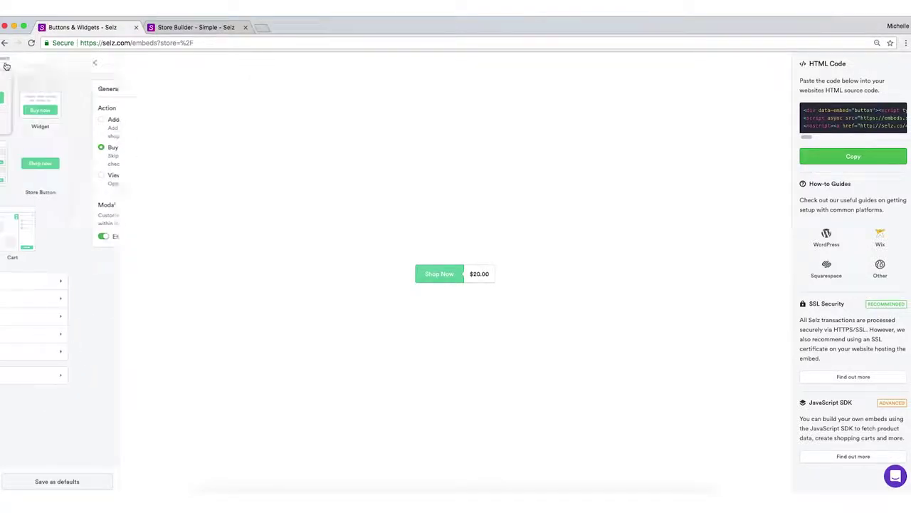
Compare the style layouts for the buy button and choose Price above.
{"action": "left_click", "coordinate": [64, 298]}
{"action": "left_click", "coordinate": [34, 151]}
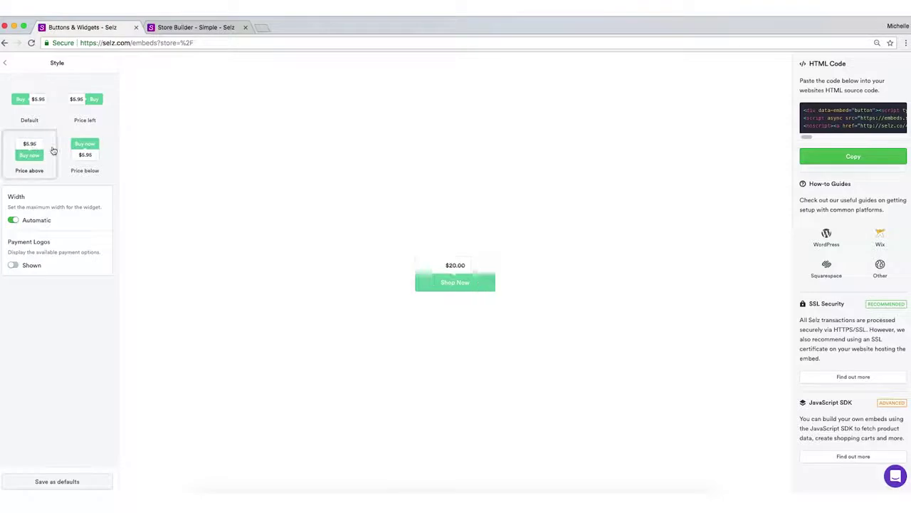
{"action": "left_click", "coordinate": [81, 155]}
{"action": "left_click", "coordinate": [85, 104]}
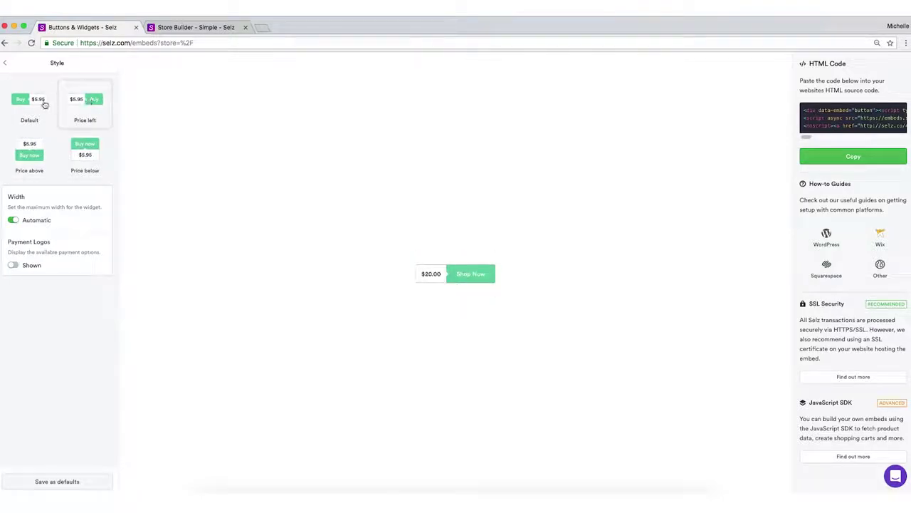
{"action": "left_click", "coordinate": [36, 103]}
{"action": "left_click", "coordinate": [32, 150]}
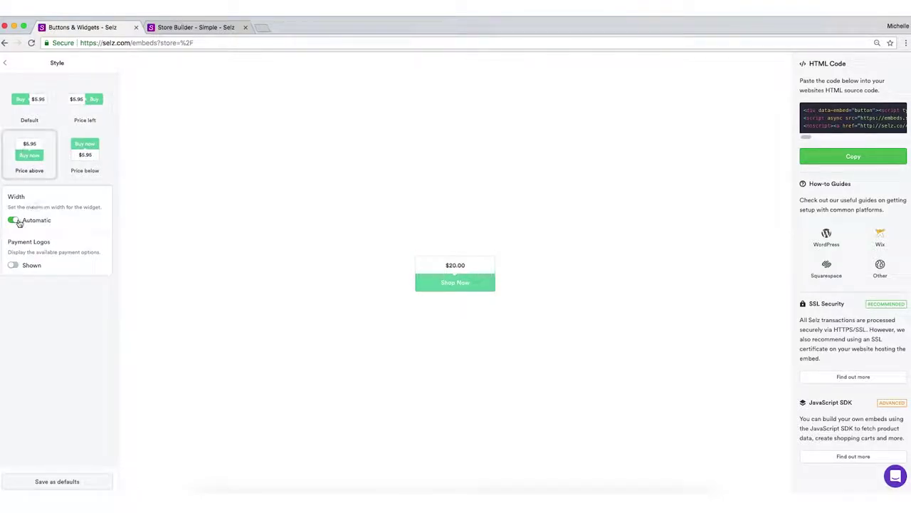
Try a custom maximum width for the button and restore the Automatic width.
{"action": "left_click", "coordinate": [12, 221]}
{"action": "mouse_move", "coordinate": [18, 234]}
{"action": "left_mouse_down"}
{"action": "mouse_move", "coordinate": [32, 234]}
{"action": "mouse_move", "coordinate": [6, 231]}
{"action": "left_mouse_up"}
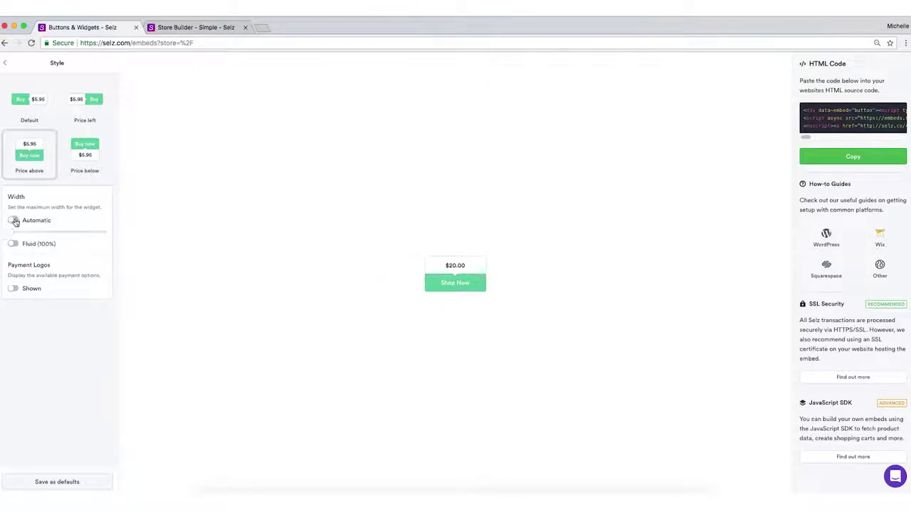
{"action": "left_click", "coordinate": [13, 221]}
Close the button's style options and copy its HTML embed code.
{"action": "left_click", "coordinate": [5, 63]}
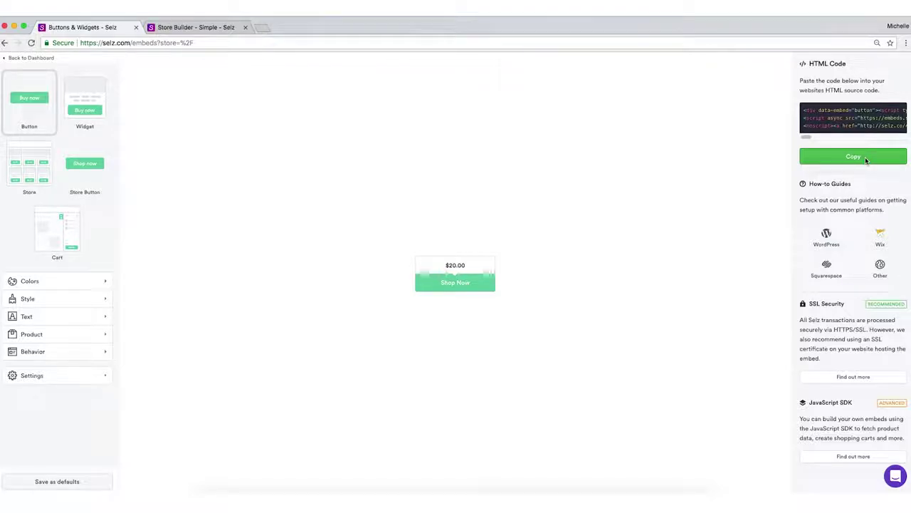
{"action": "left_click", "coordinate": [865, 158]}
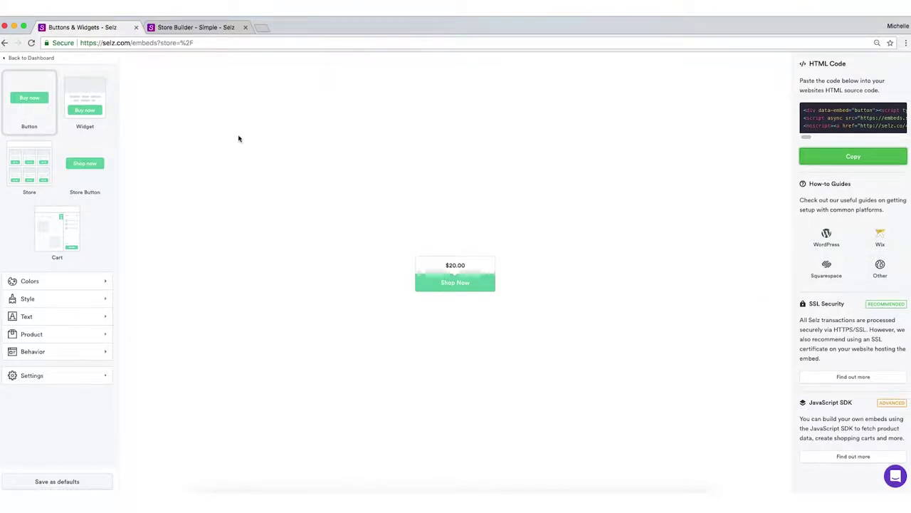
Return to the dashboard and open the store's Shipping settings for countries, currency and weight unit.
{"action": "left_click", "coordinate": [30, 59]}
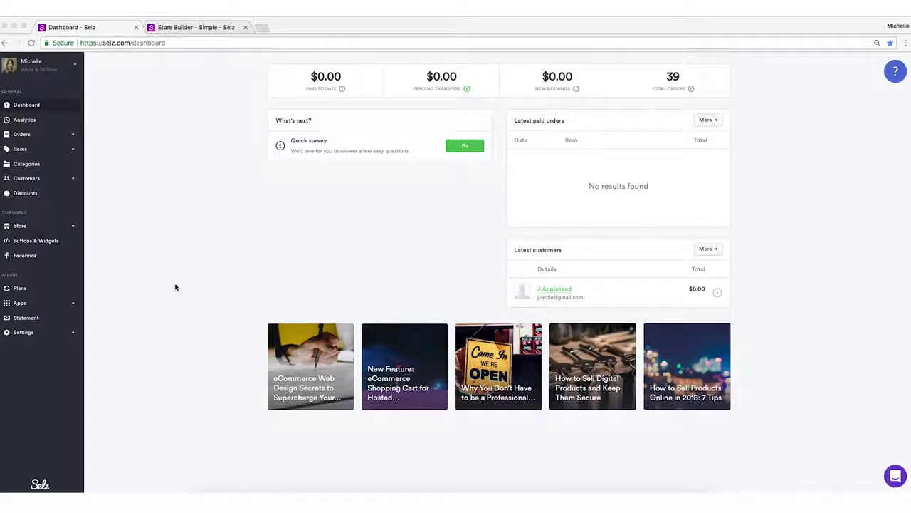
{"action": "left_click", "coordinate": [33, 333]}
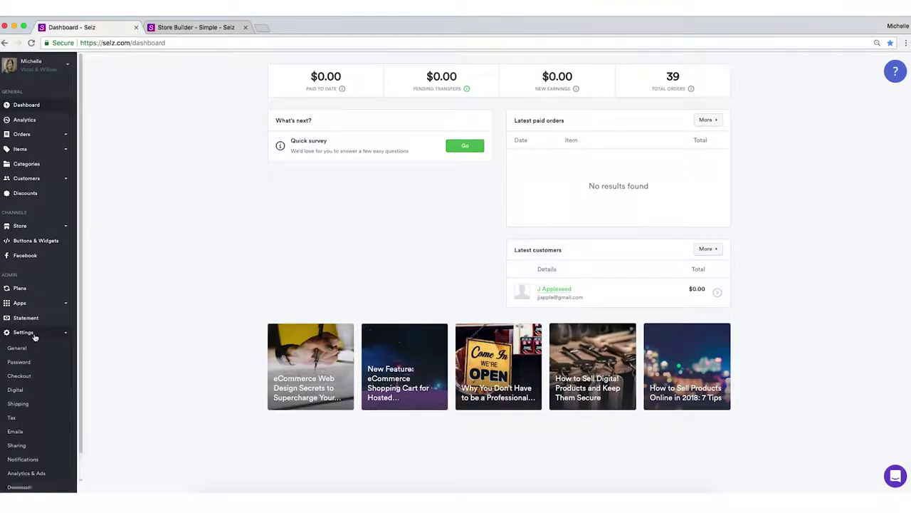
{"action": "left_click", "coordinate": [33, 407]}
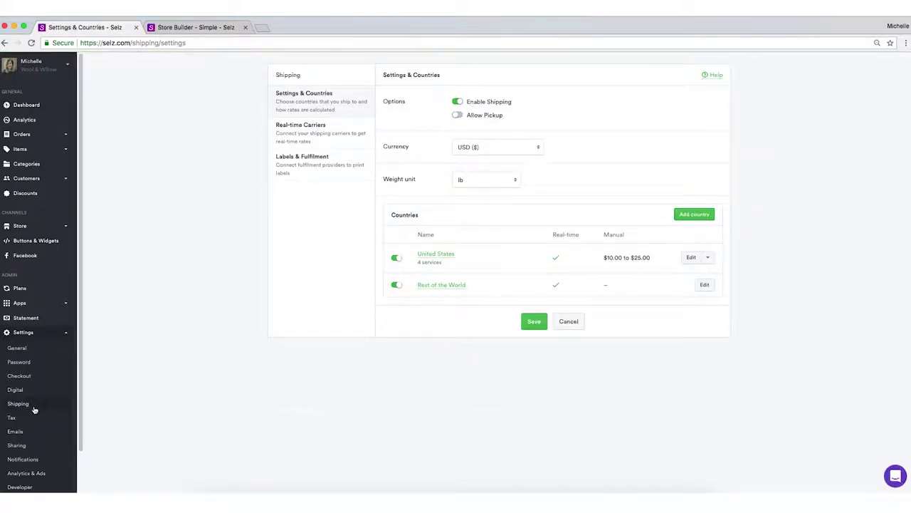
Review the real-time carrier settings, including the default parcel and the list of connectable carriers.
{"action": "left_click", "coordinate": [350, 140]}
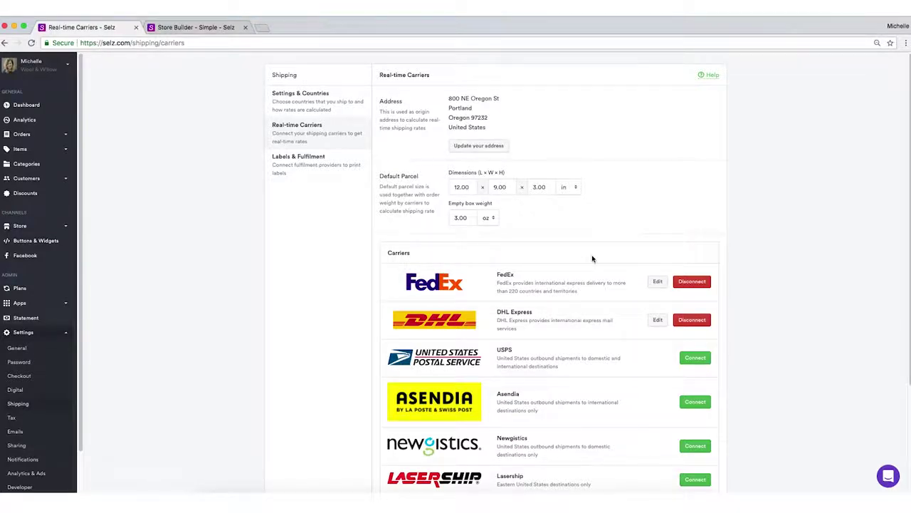
{"action": "scroll", "coordinate": [609, 274], "scroll_direction": "down", "scroll_amount": 3}
{"action": "scroll", "coordinate": [626, 293], "scroll_direction": "down", "scroll_amount": 1}
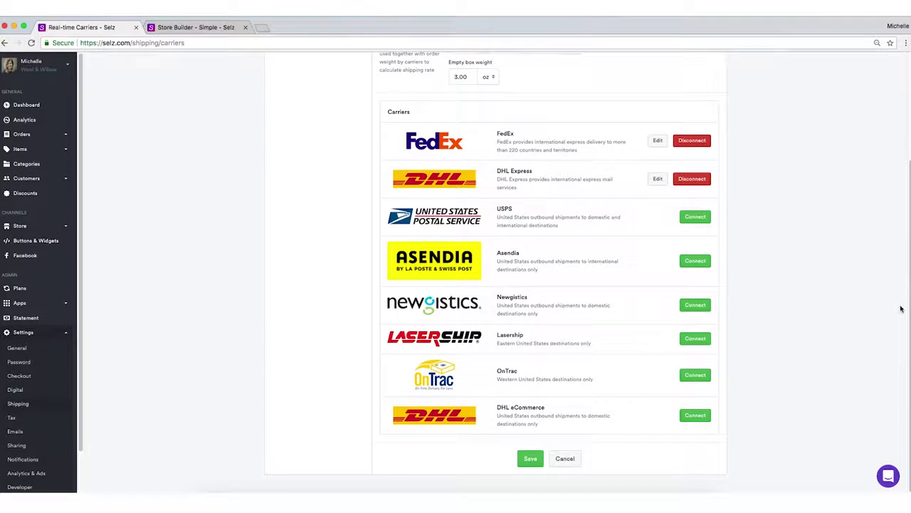
{"action": "scroll", "coordinate": [903, 313], "scroll_direction": "down", "scroll_amount": 1}
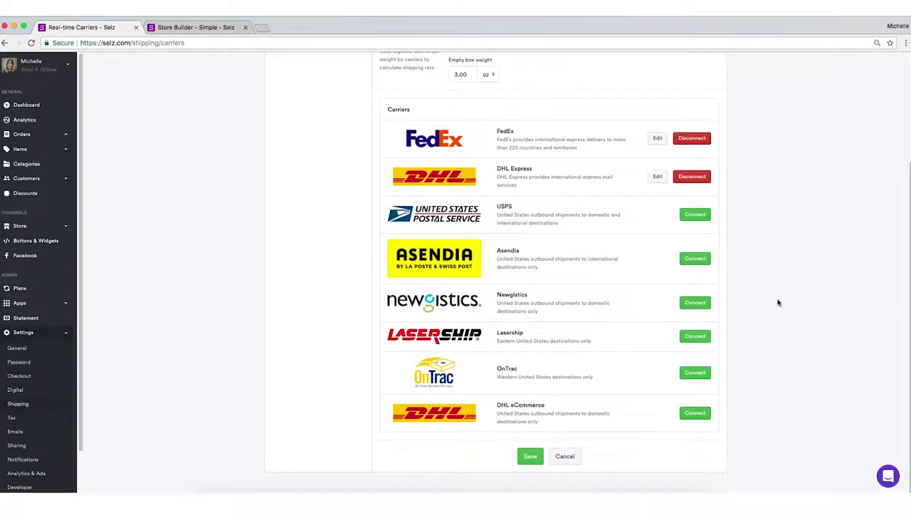
{"action": "scroll", "coordinate": [712, 347], "scroll_direction": "up", "scroll_amount": 1}
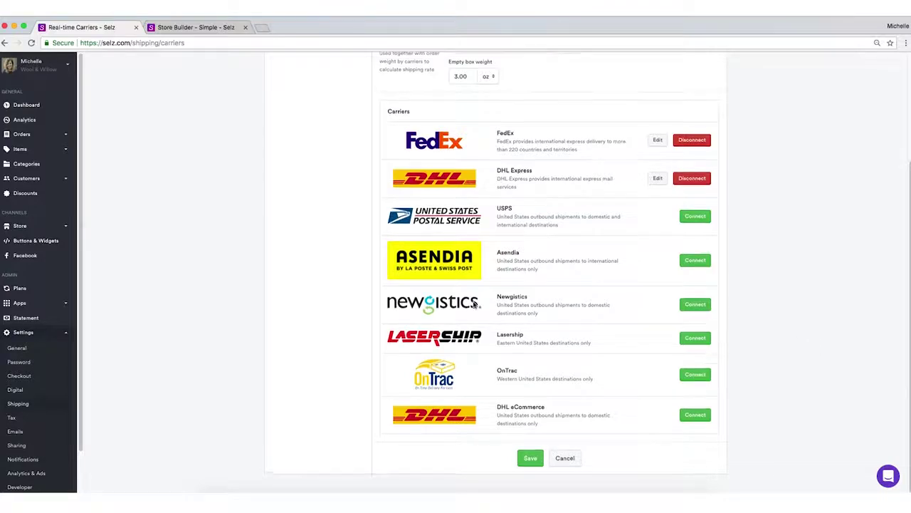
{"action": "scroll", "coordinate": [229, 331], "scroll_direction": "up", "scroll_amount": 3}
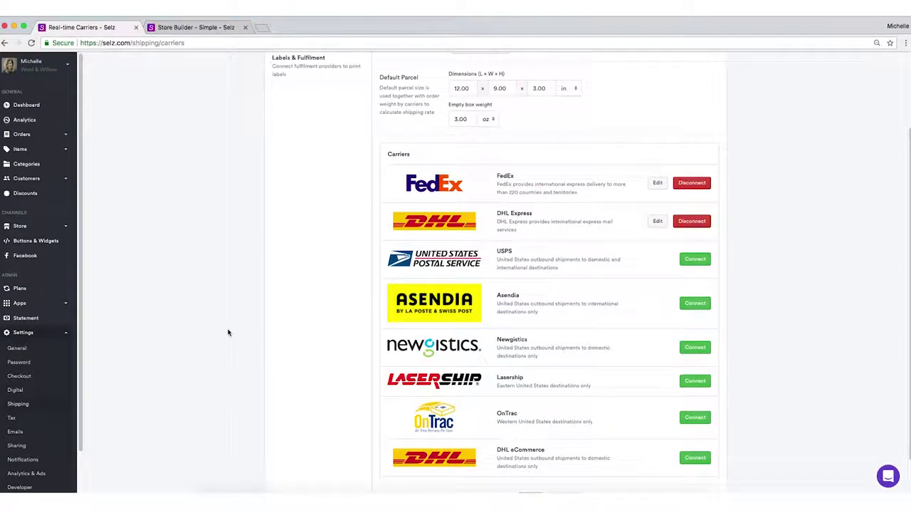
Manage the store's domain with the Existing domain option, check the DNS instructions and save bookandcats.com.
{"action": "left_click", "coordinate": [43, 226]}
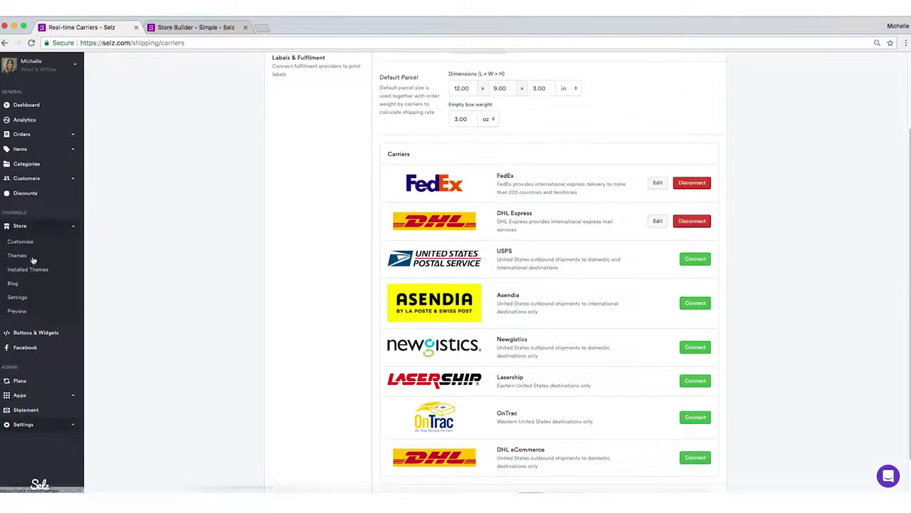
{"action": "left_click", "coordinate": [17, 297]}
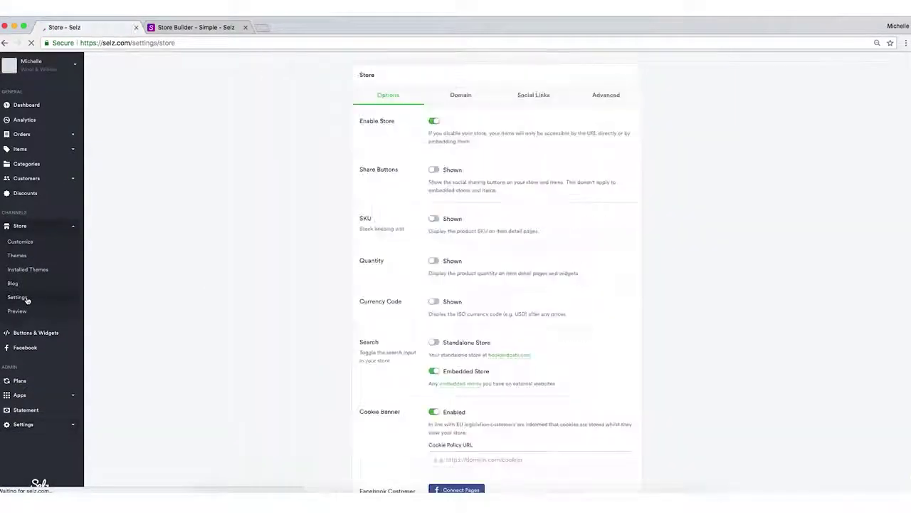
{"action": "left_click", "coordinate": [456, 100]}
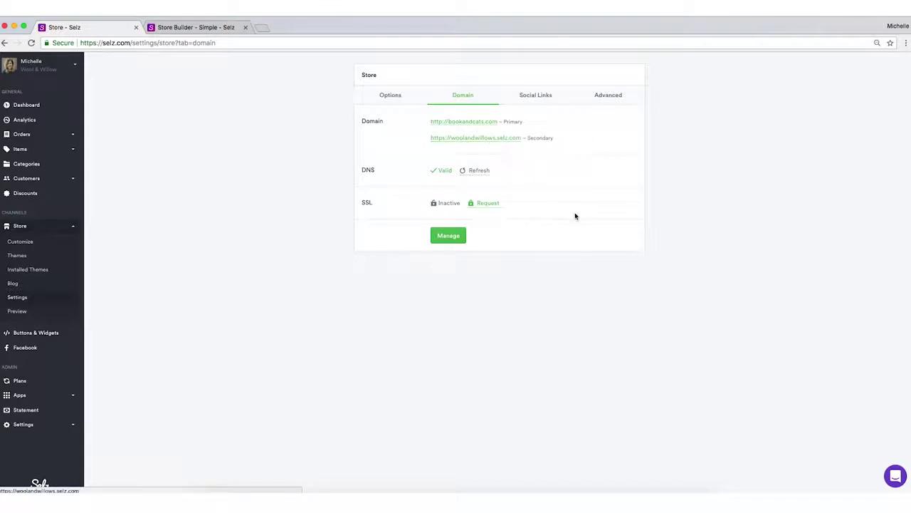
{"action": "left_click", "coordinate": [458, 241]}
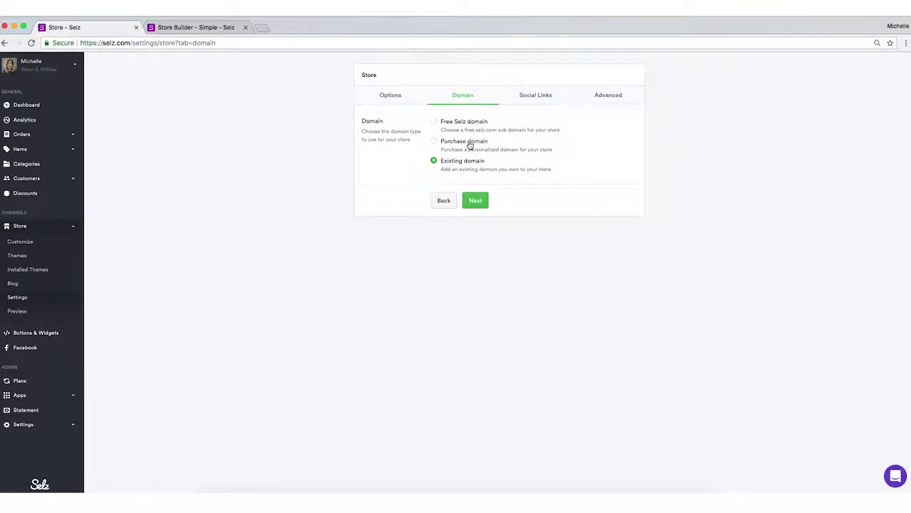
{"action": "left_click", "coordinate": [477, 199]}
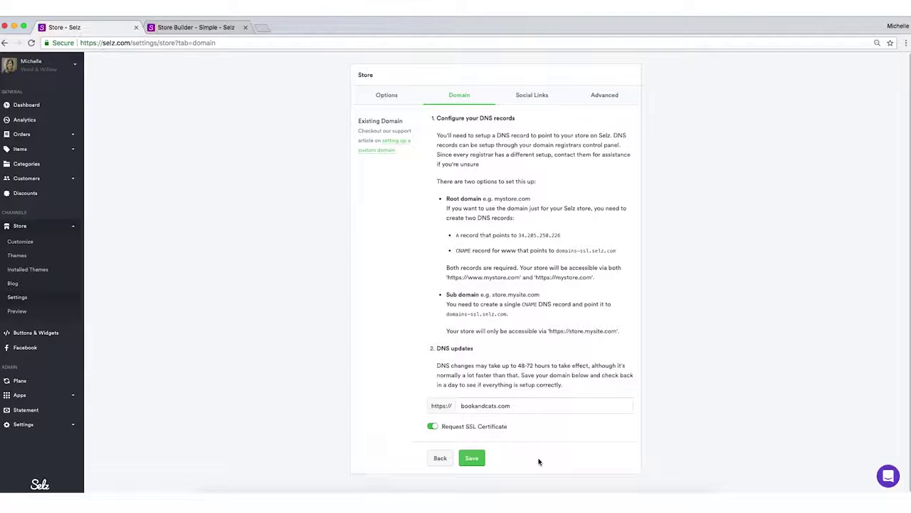
{"action": "left_click", "coordinate": [460, 459]}
Review the store's Social Links settings and the Advanced settings for custom CSS and JavaScript.
{"action": "left_click", "coordinate": [539, 91]}
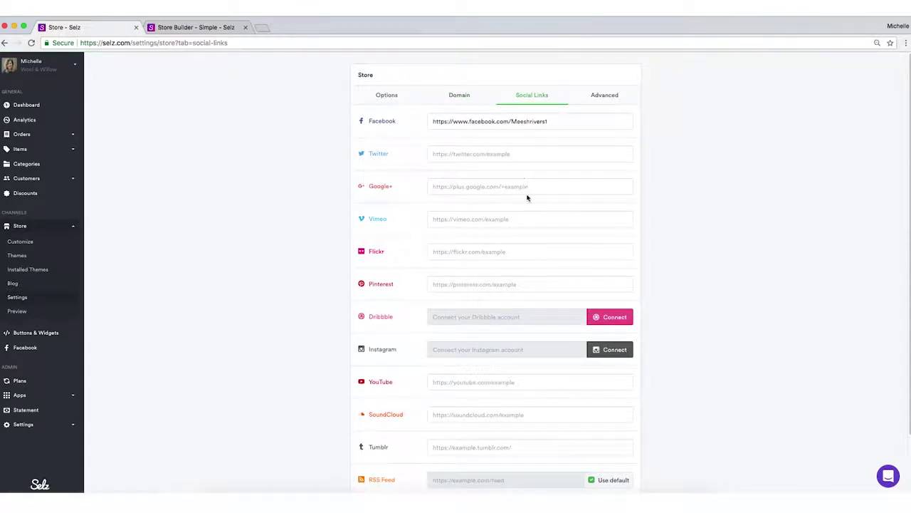
{"action": "scroll", "coordinate": [547, 206], "scroll_direction": "down", "scroll_amount": 2}
{"action": "scroll", "coordinate": [548, 207], "scroll_direction": "down", "scroll_amount": 1}
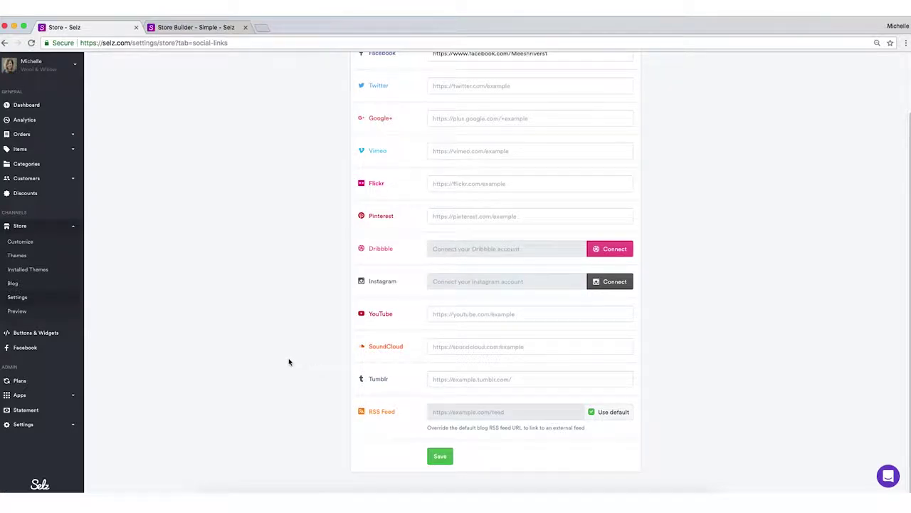
{"action": "scroll", "coordinate": [408, 264], "scroll_direction": "up", "scroll_amount": 3}
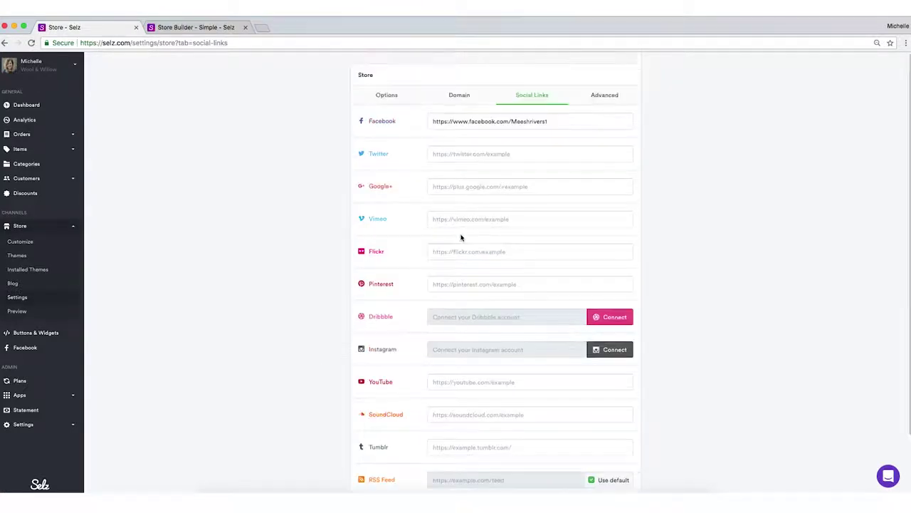
{"action": "left_click", "coordinate": [612, 95]}
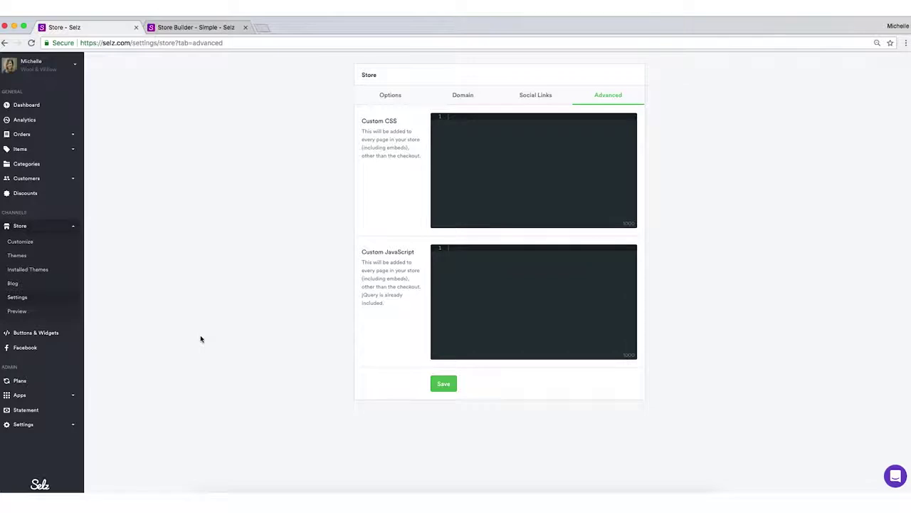
Start creating a new discount, check the available discount types and generate a different discount code.
{"action": "left_click", "coordinate": [48, 197]}
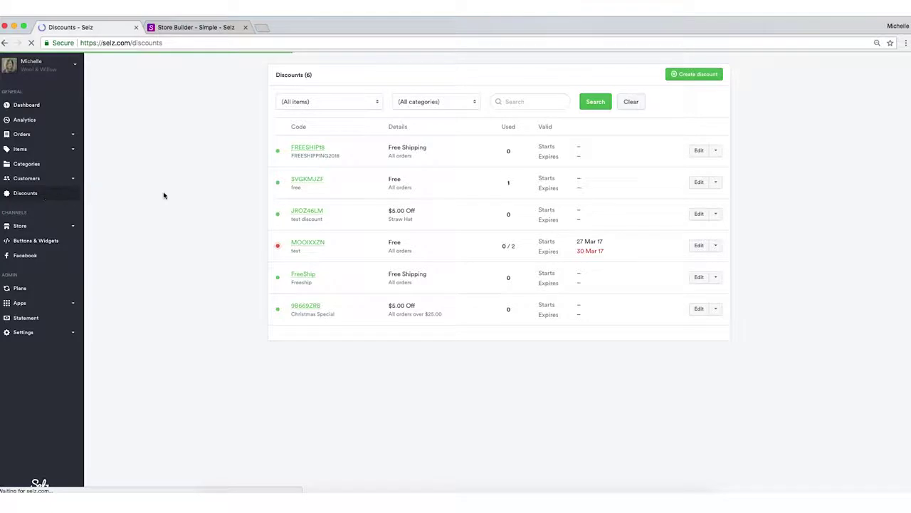
{"action": "left_click", "coordinate": [713, 74]}
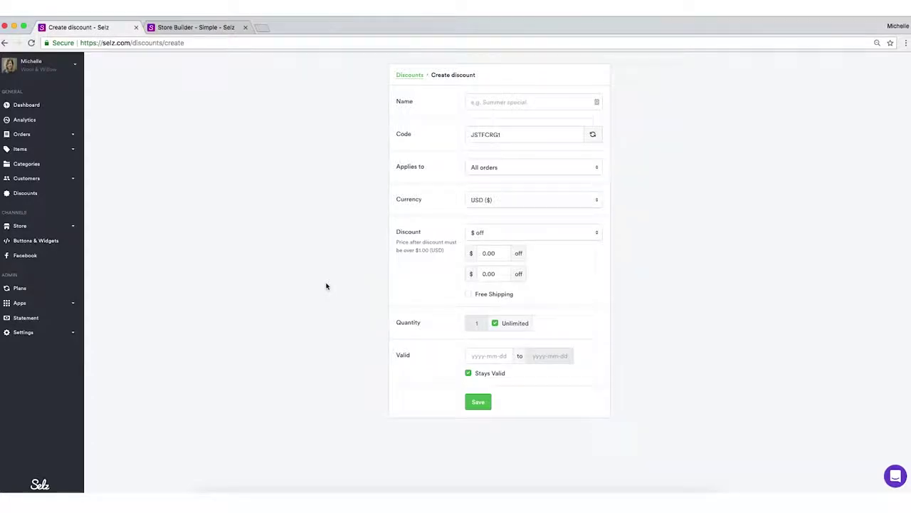
{"action": "left_click", "coordinate": [534, 234]}
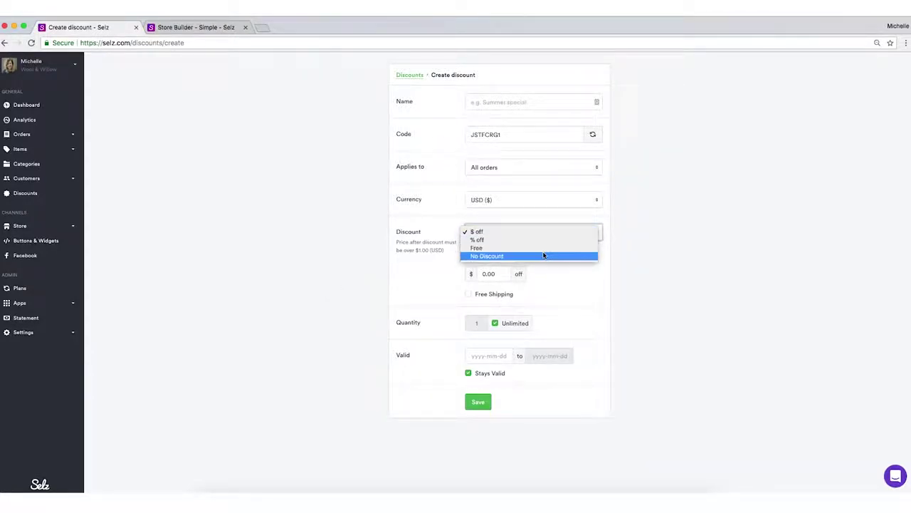
{"action": "left_click", "coordinate": [480, 302]}
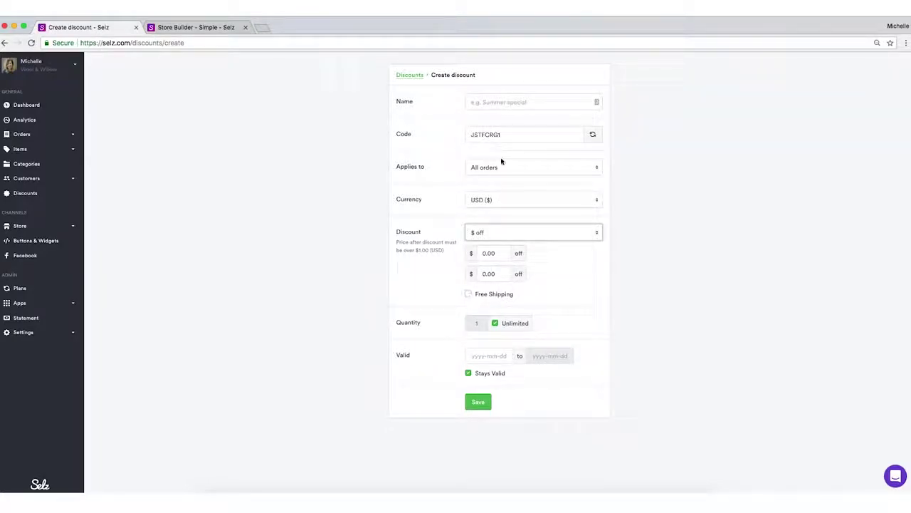
{"action": "left_click", "coordinate": [593, 136]}
{"action": "left_click", "coordinate": [594, 138]}
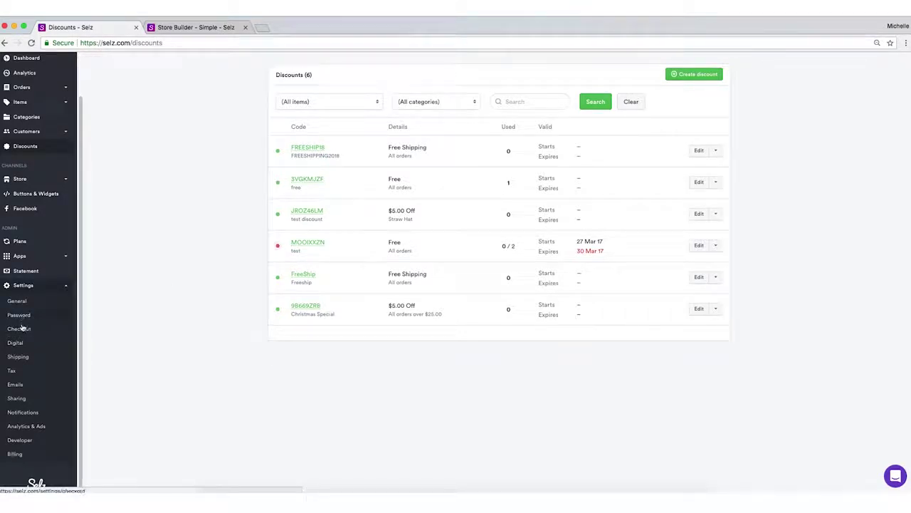
Open the email settings to review the Custom Receipts template.
{"action": "left_click", "coordinate": [28, 386]}
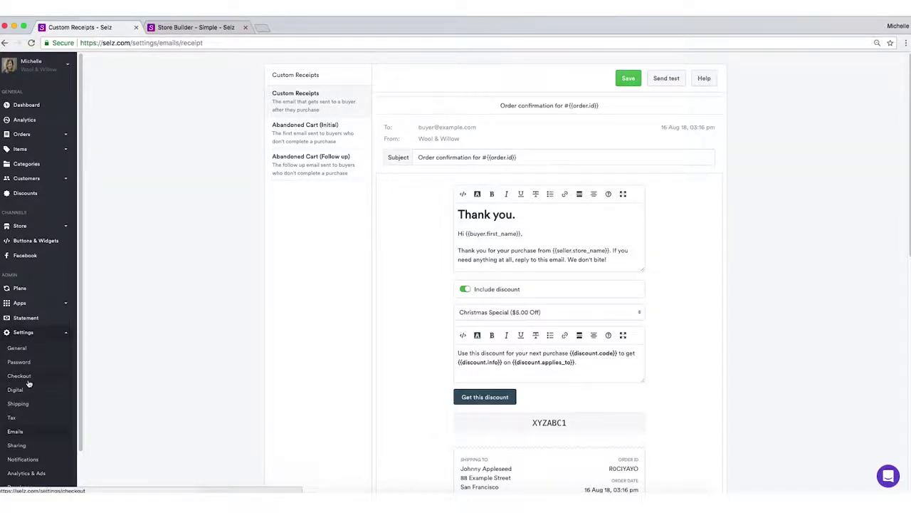
Review the Checkout settings, enable terms and conditions, and open their message text for editing.
{"action": "left_click", "coordinate": [28, 381]}
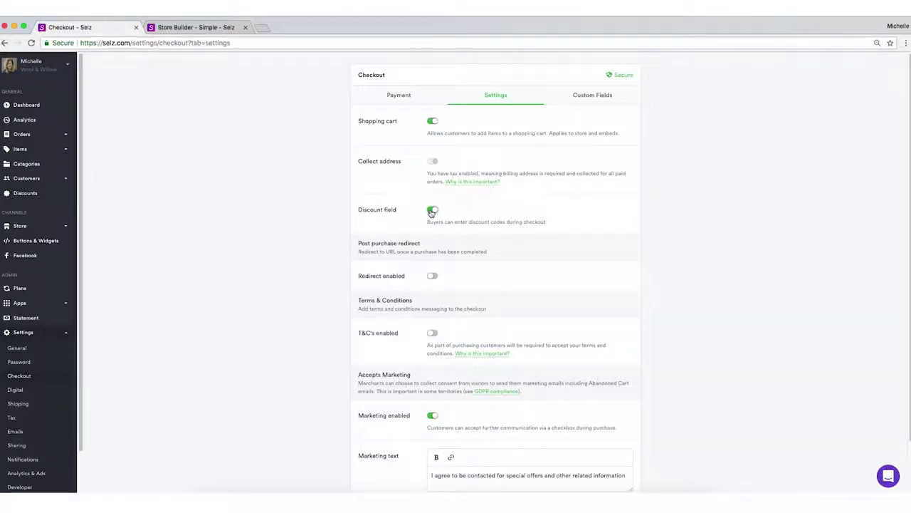
{"action": "scroll", "coordinate": [432, 217], "scroll_direction": "down", "scroll_amount": 1}
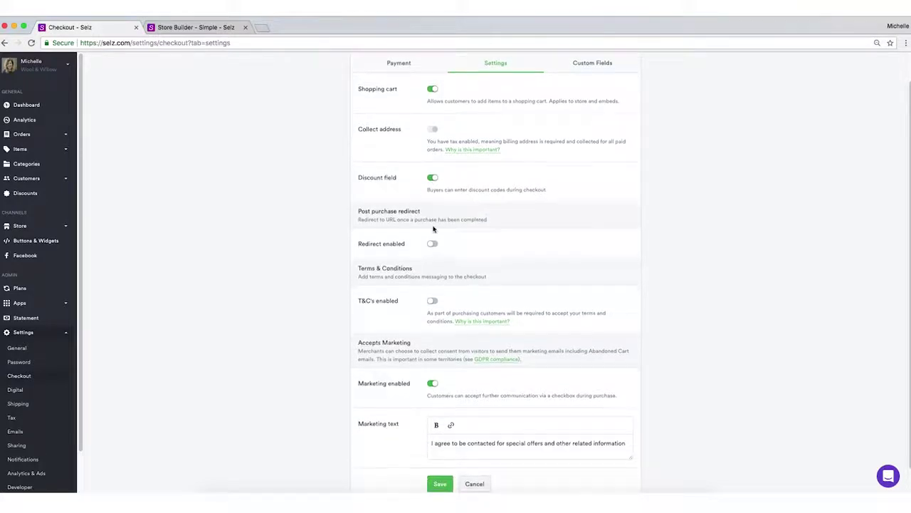
{"action": "scroll", "coordinate": [433, 229], "scroll_direction": "down", "scroll_amount": 1}
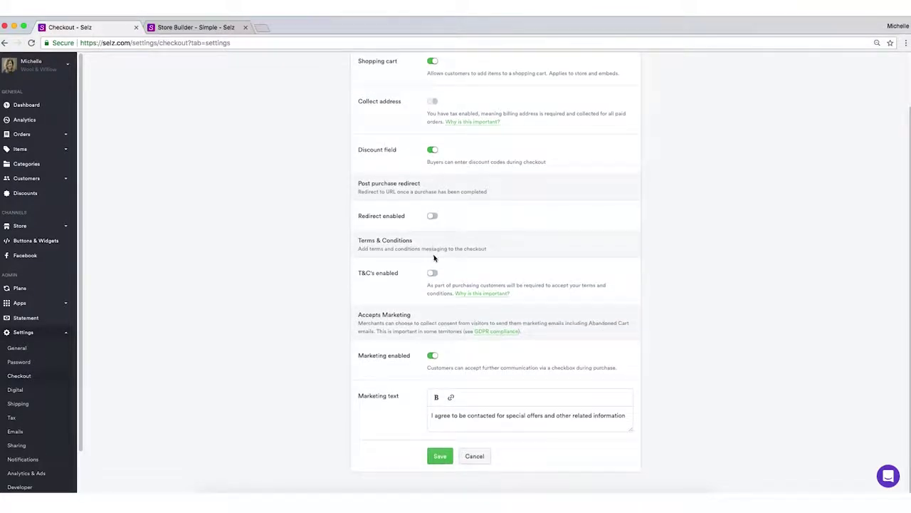
{"action": "left_click", "coordinate": [520, 421]}
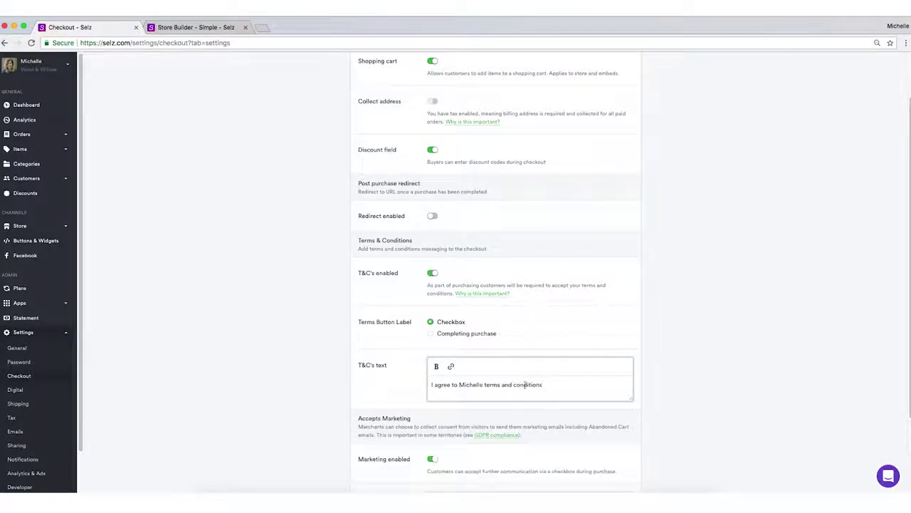
Revisit the email settings and examine the Analytics page's order activity and customer sources.
{"action": "scroll", "coordinate": [43, 334], "scroll_direction": "down", "scroll_amount": 3}
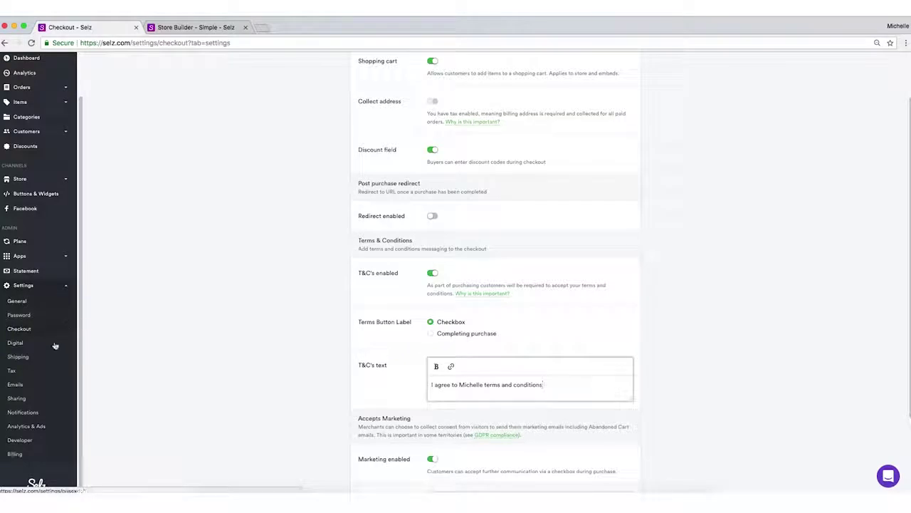
{"action": "left_click", "coordinate": [28, 388]}
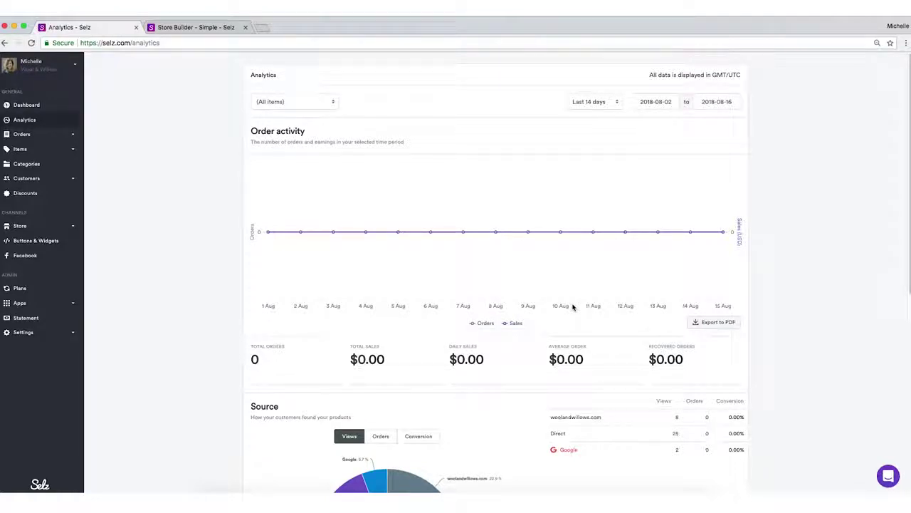
{"action": "scroll", "coordinate": [571, 311], "scroll_direction": "down", "scroll_amount": 2}
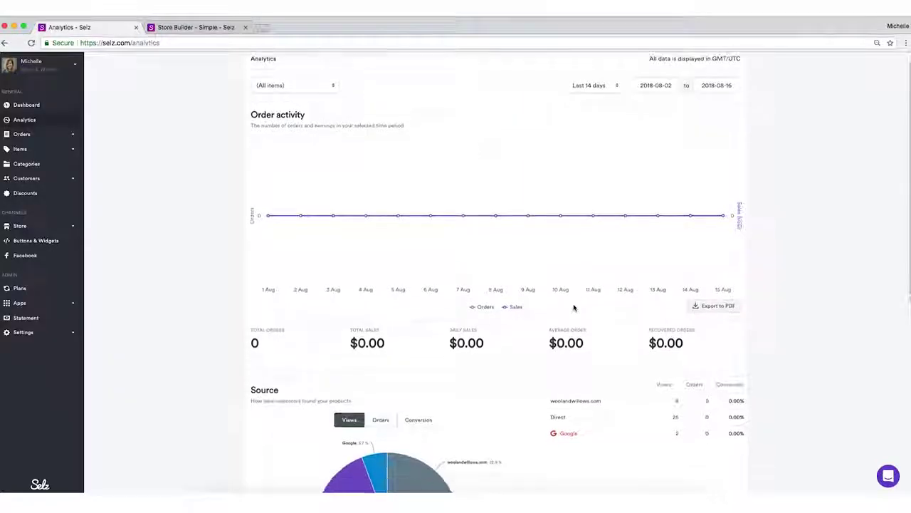
{"action": "scroll", "coordinate": [569, 318], "scroll_direction": "down", "scroll_amount": 3}
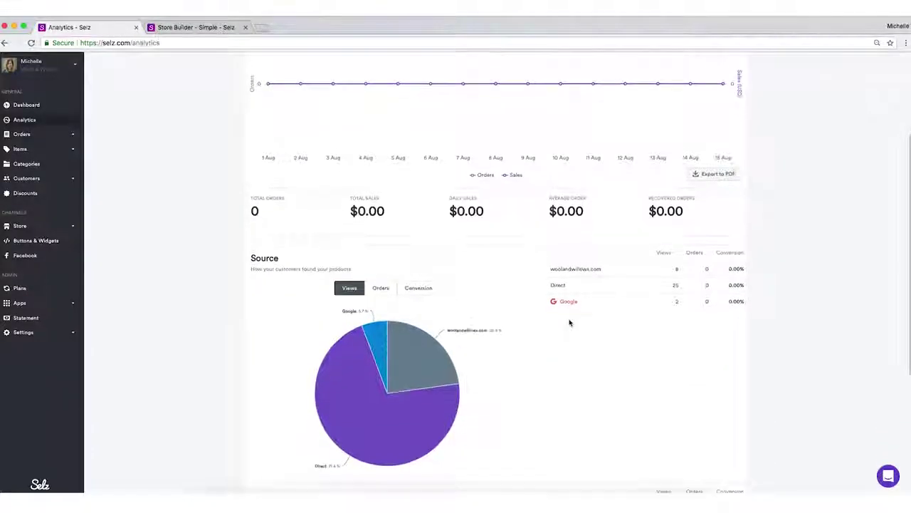